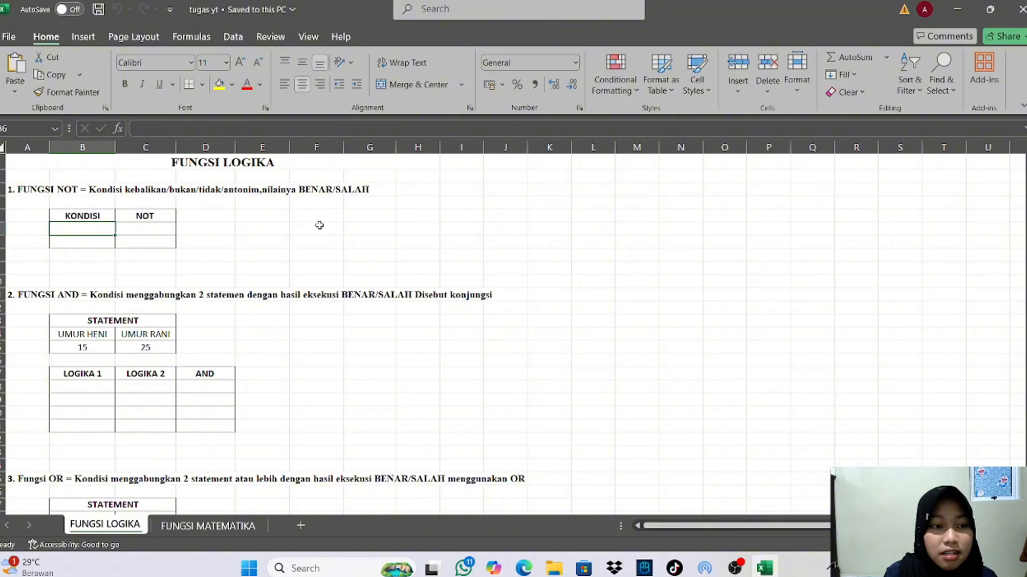
- Look over the NOT, AND, OR and IF sections of the FUNGSI LOGIKA sheet
scroll(319, 225, down, 4)
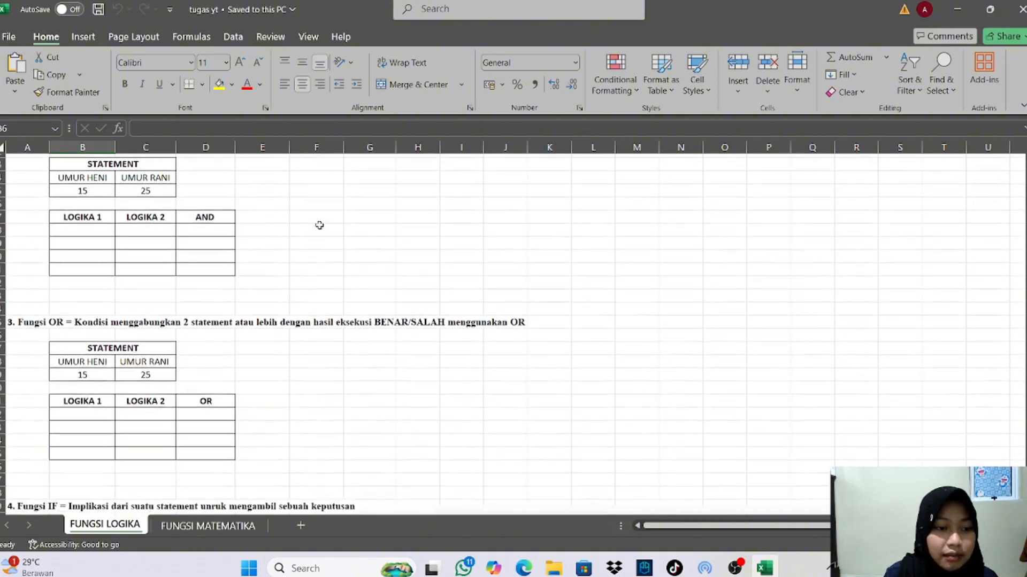
scroll(319, 225, up, 4)
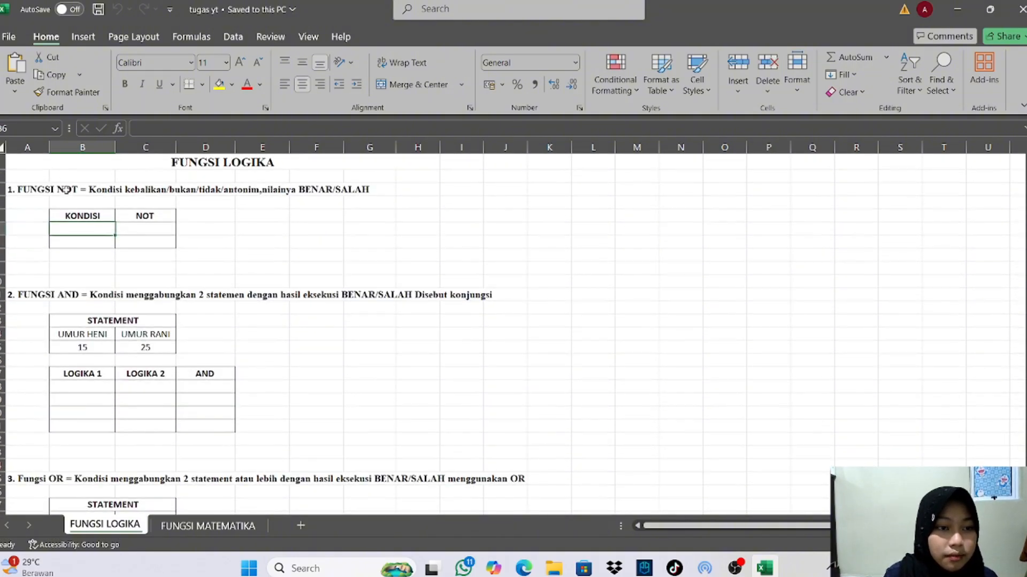
scroll(97, 317, down, 3)
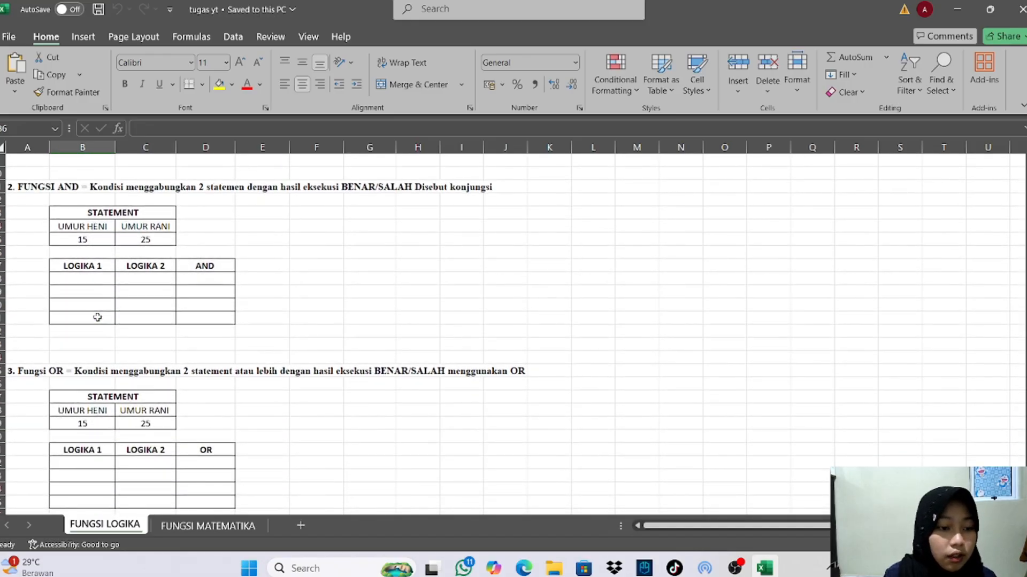
scroll(97, 317, down, 5)
scroll(97, 318, up, 1)
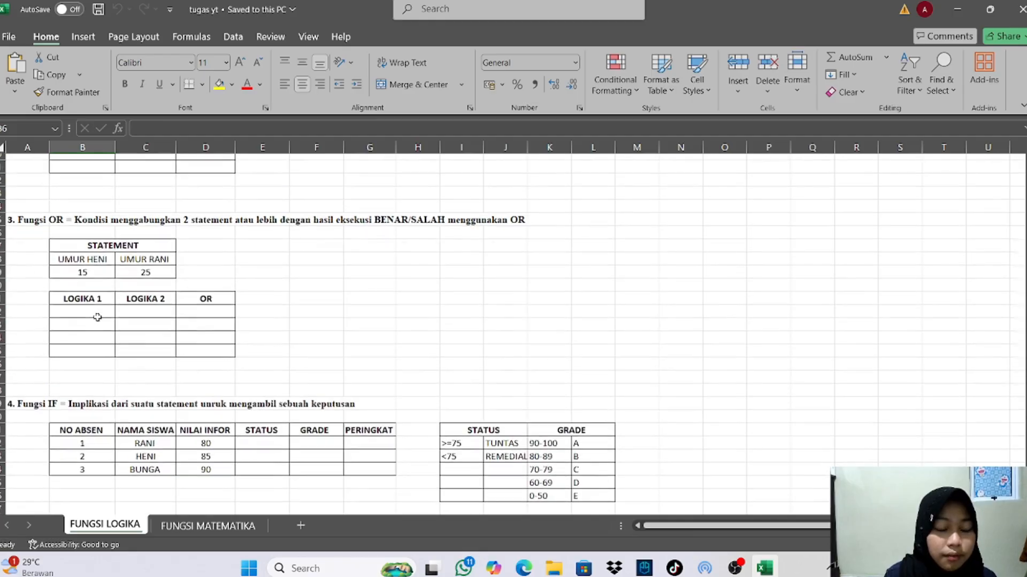
scroll(98, 317, up, 7)
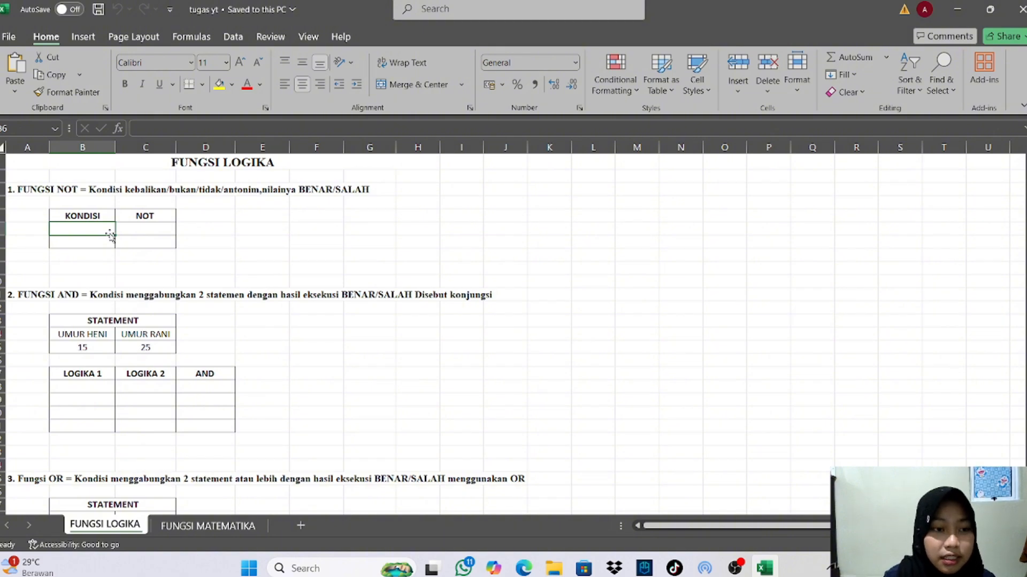
- Fill the KONDISI column of the NOT table with 1 in B6 and 0 in B7
double_click(85, 228)
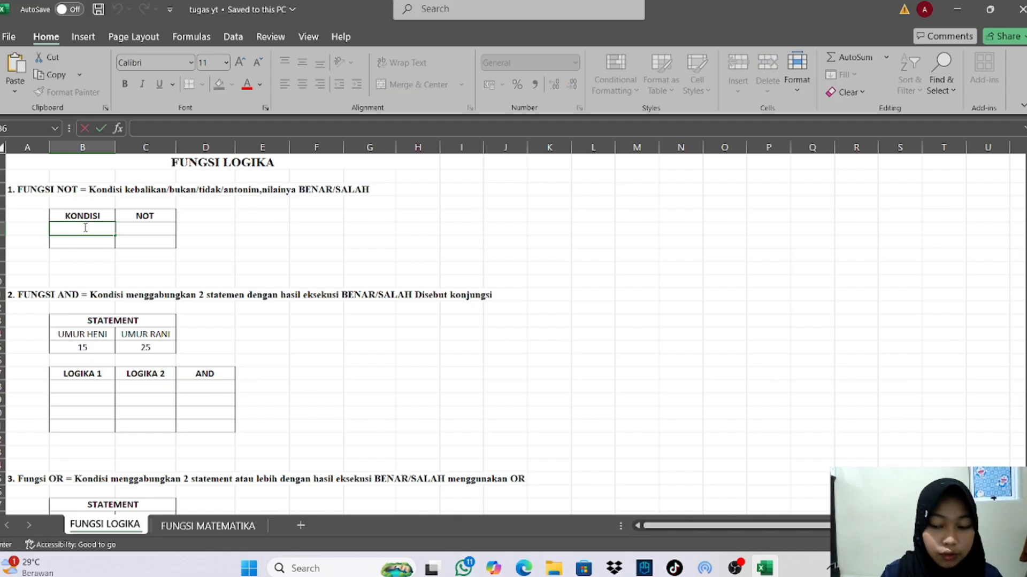
key(Return)
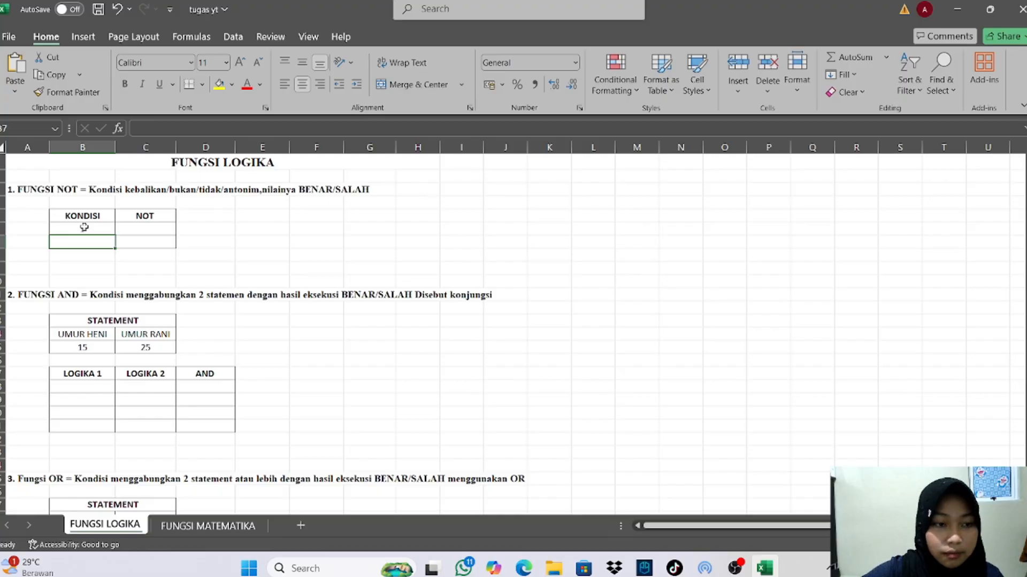
text(0)
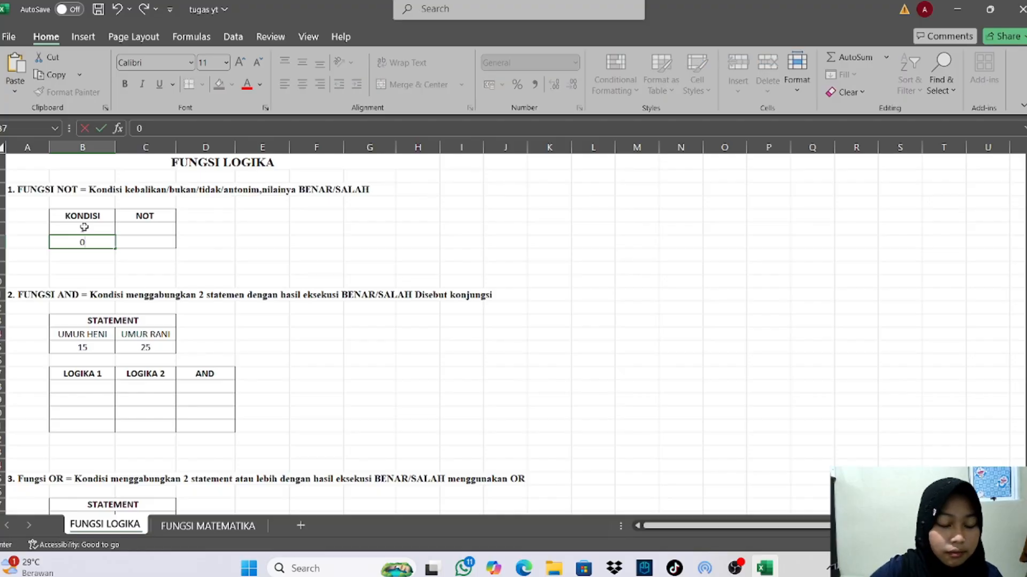
- Enter the formula =NOT(B6) in cell C6 of the NOT column
click(158, 226)
double_click(159, 227)
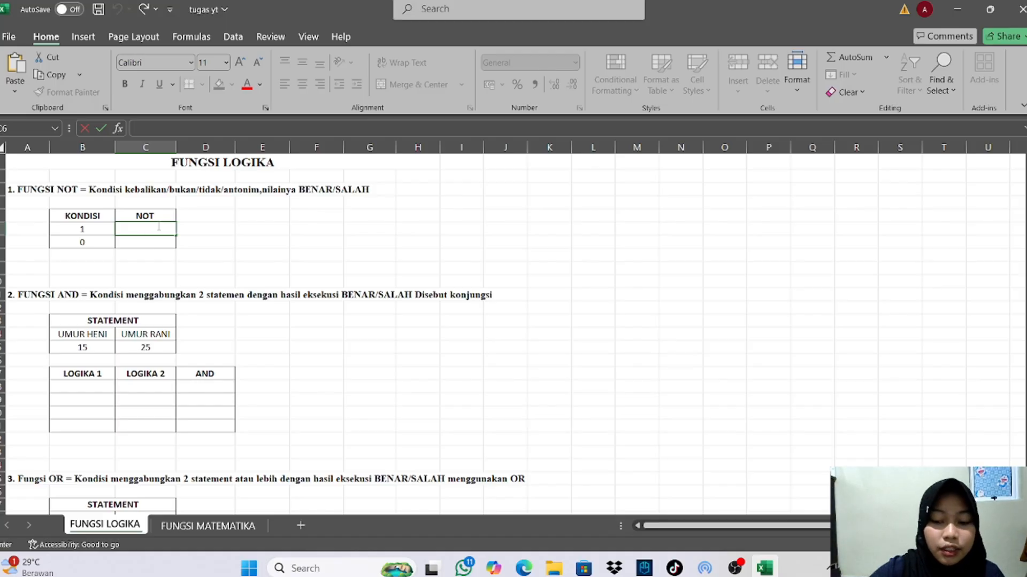
text(=)
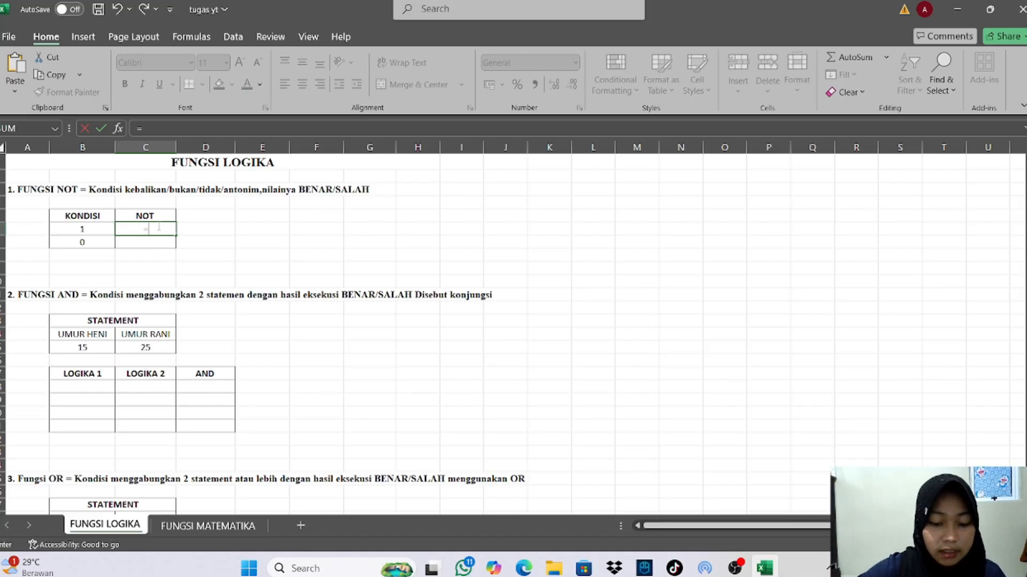
text(NO)
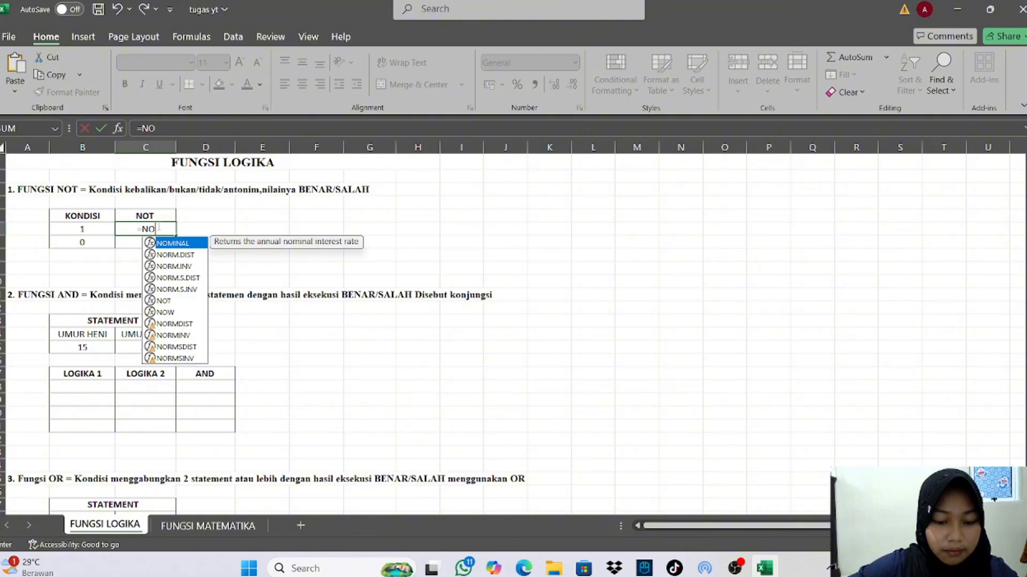
text(T()
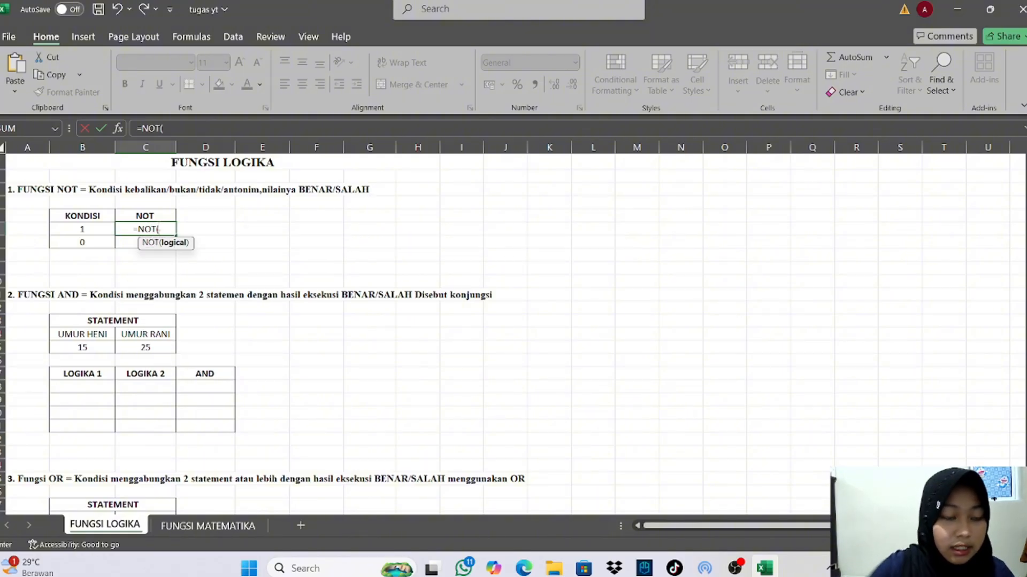
click(103, 229)
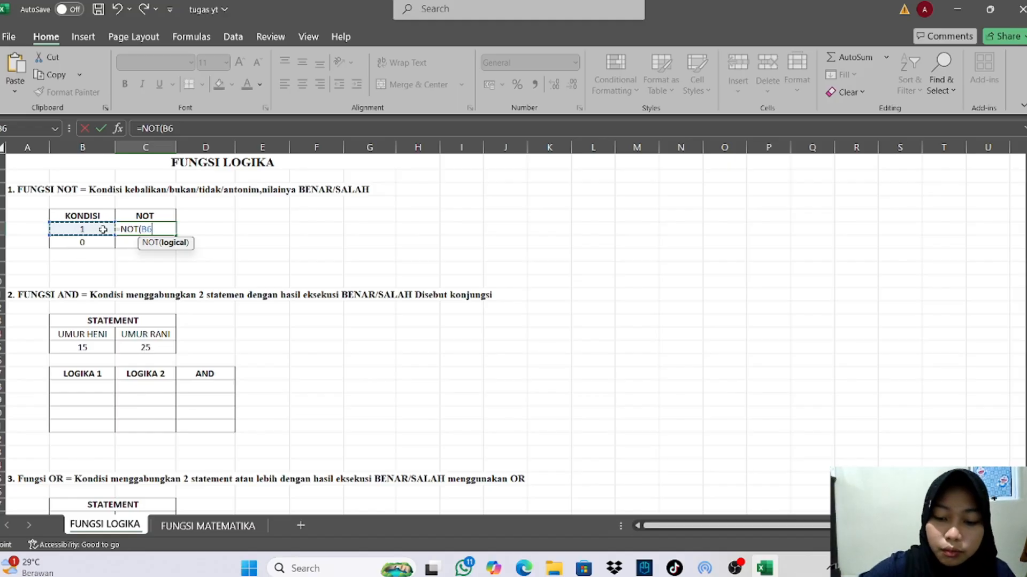
text())
key(Return)
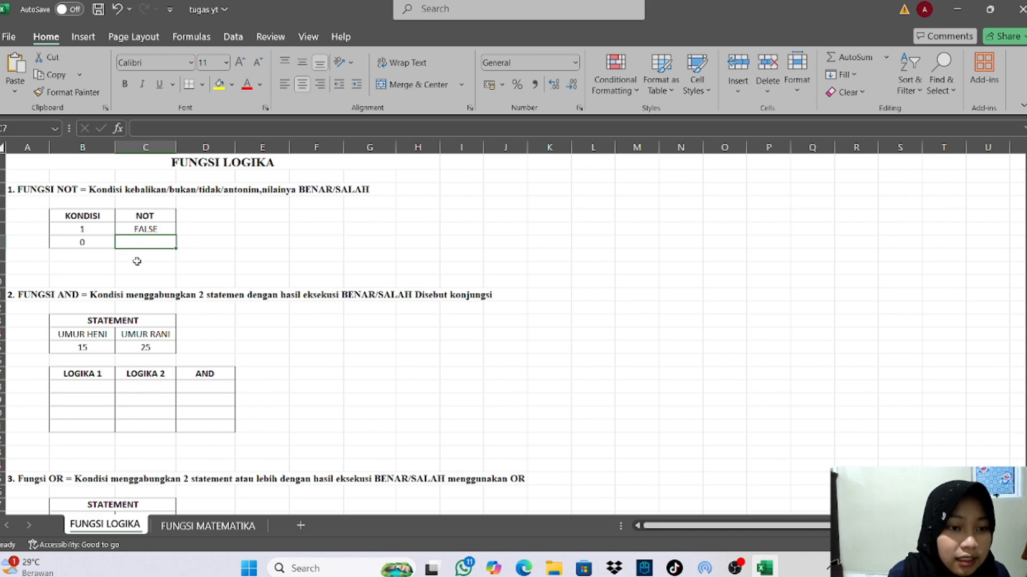
- Copy the NOT formula from C6 down to C7
click(152, 229)
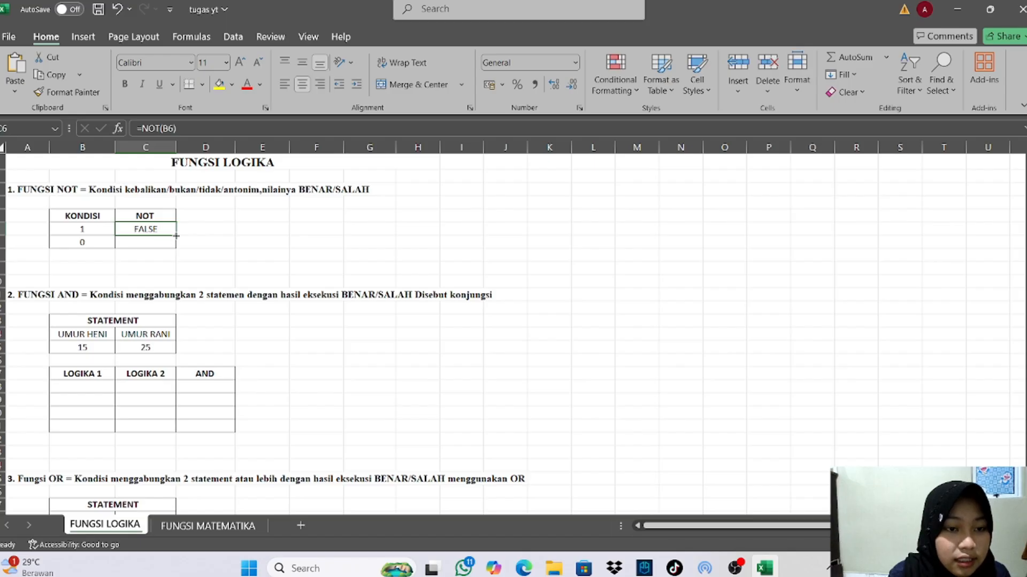
drag(176, 236, 176, 249)
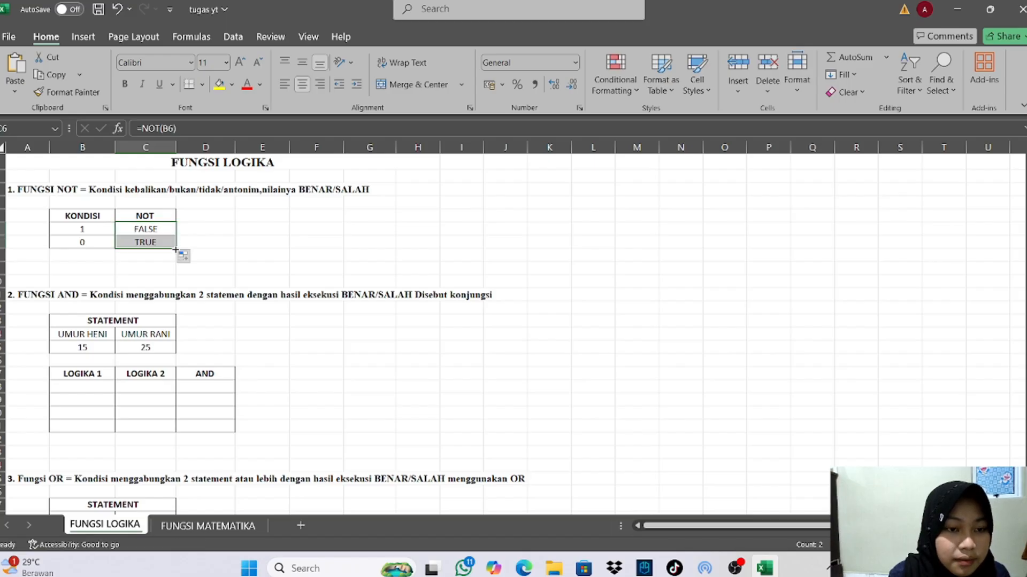
click(218, 247)
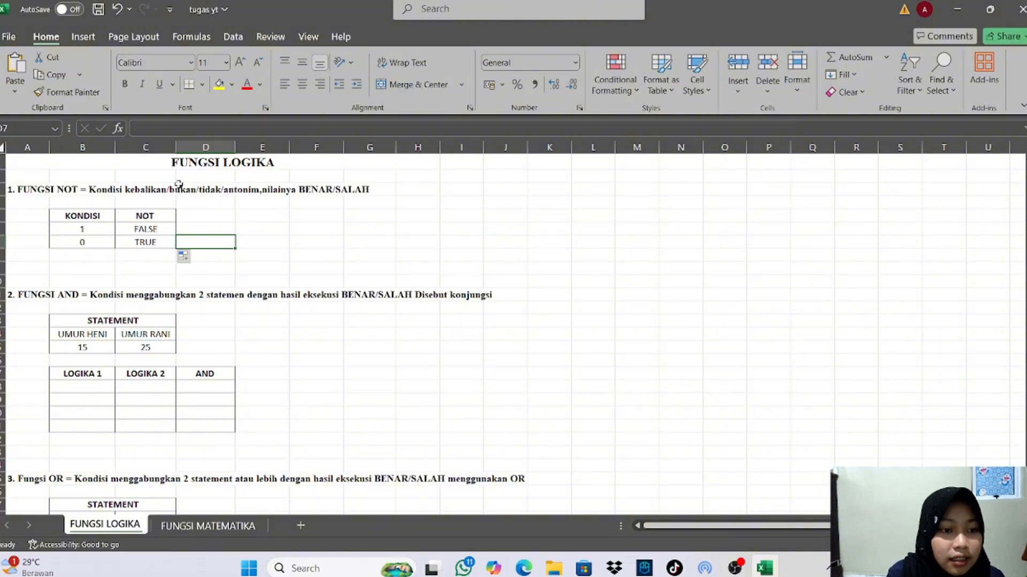
- Fill the LOGIKA 1 column of the AND table, B18 to B21, with 1, 1, 0, 0
scroll(219, 330, down, 2)
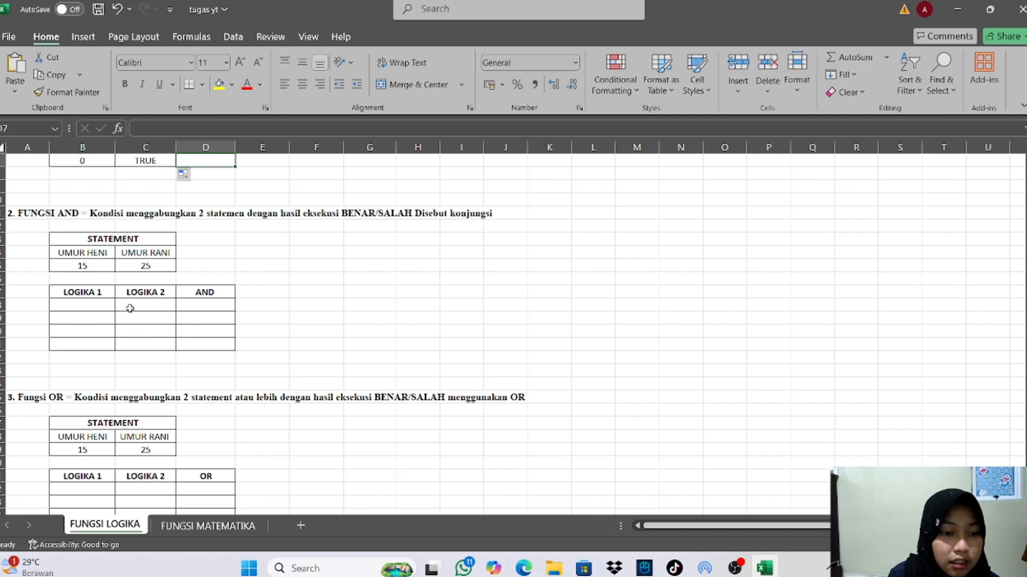
double_click(100, 304)
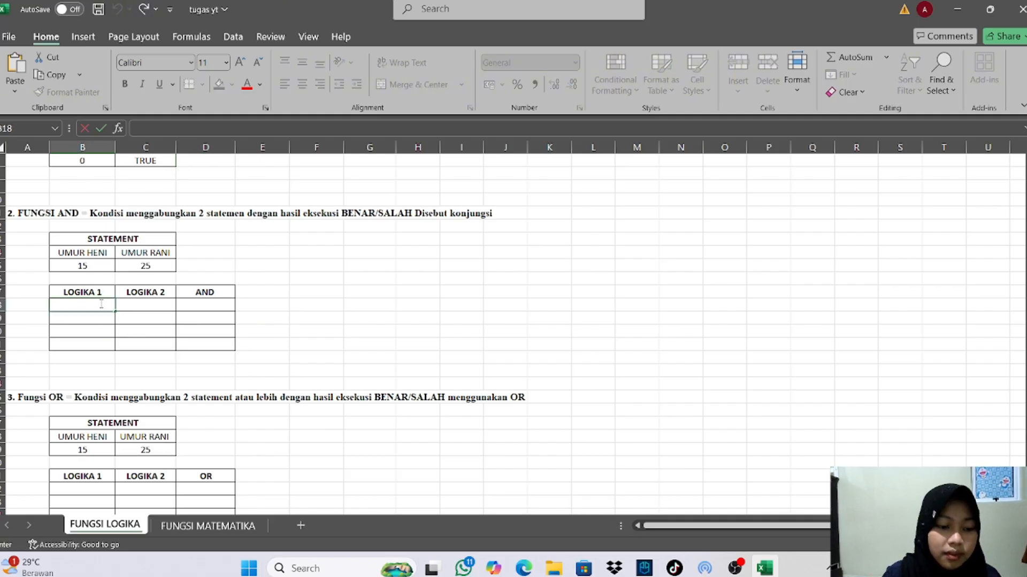
text(1)
key(Return)
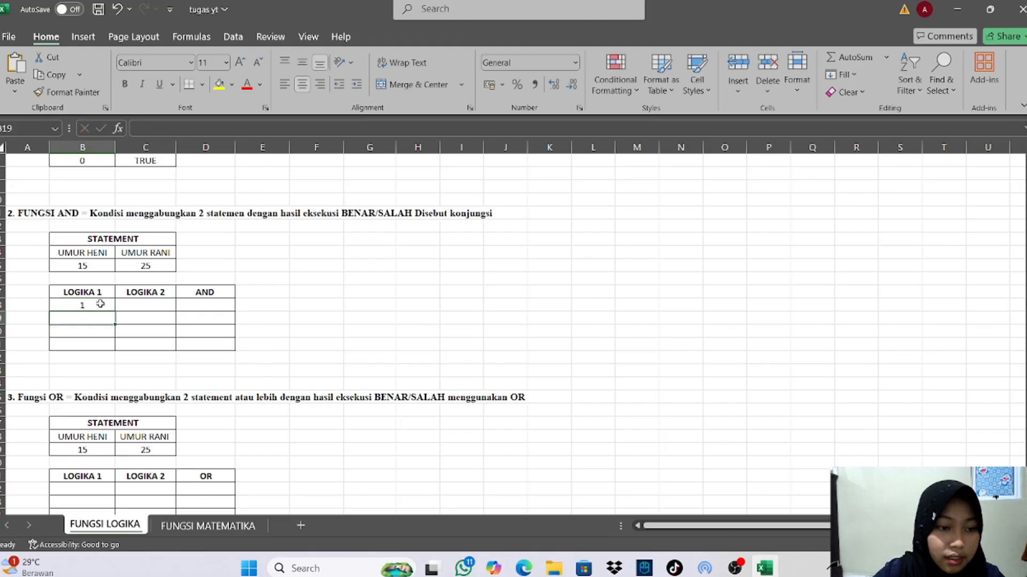
text(1)
key(Return)
text(0)
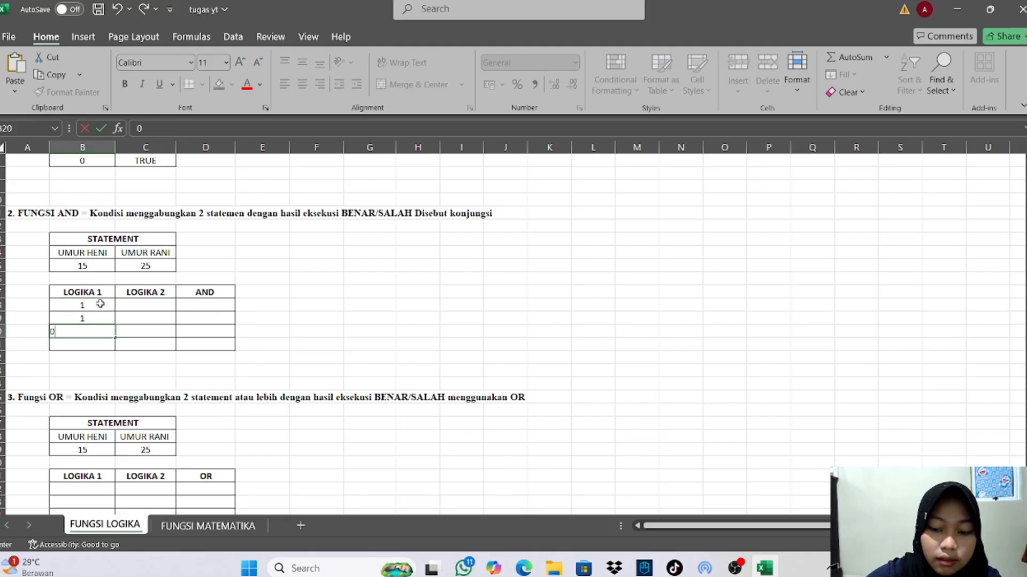
key(Return)
text(0)
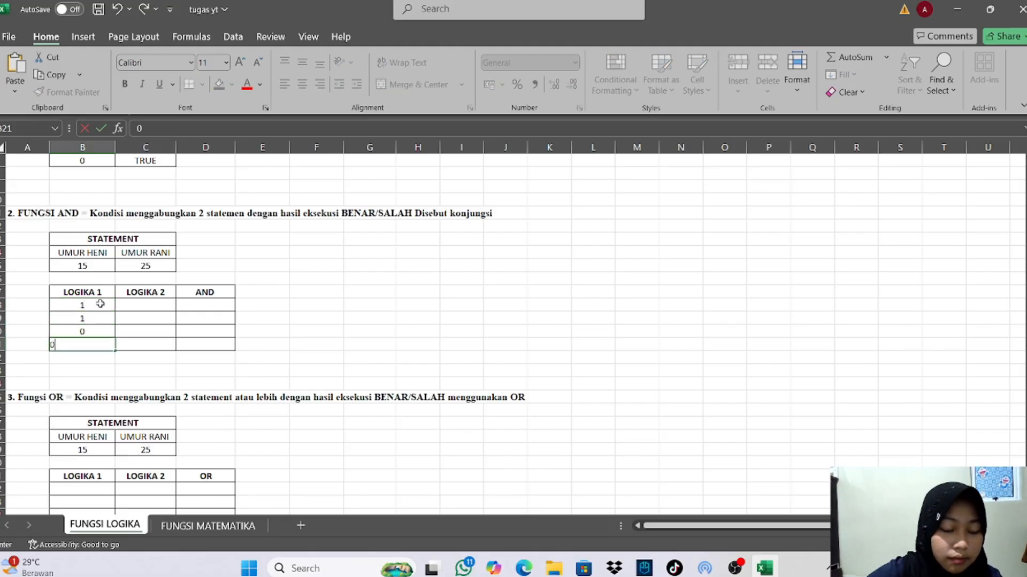
- Fill the LOGIKA 2 column of the AND table, C18 to C21, with 1, 0, 1, 0
right_click(136, 305)
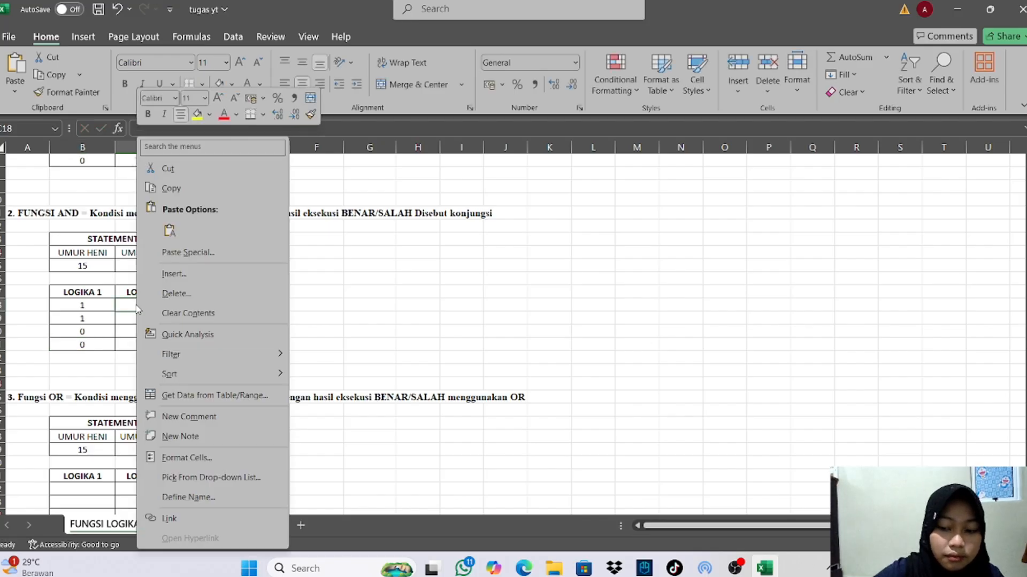
click(136, 304)
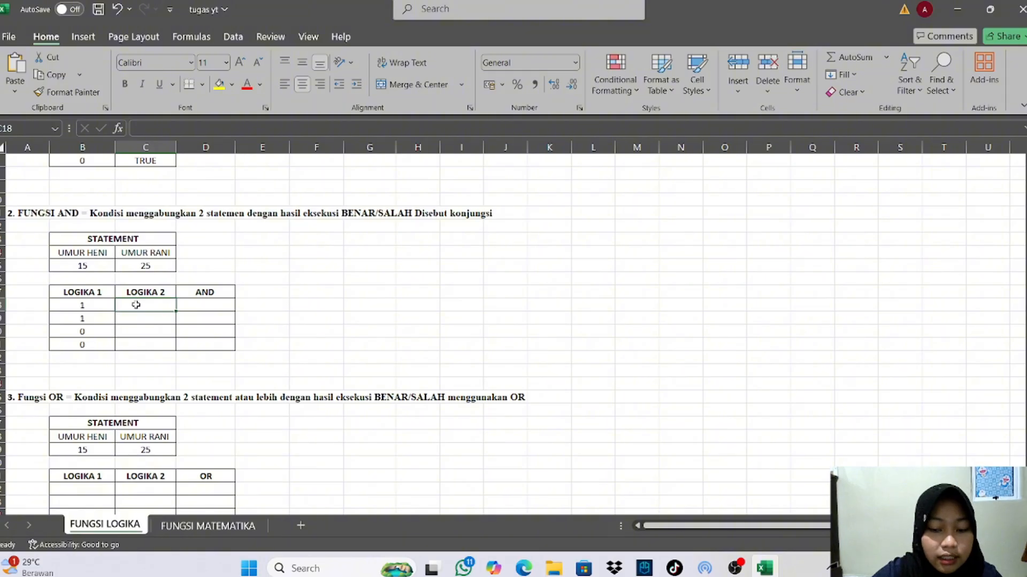
text(10)
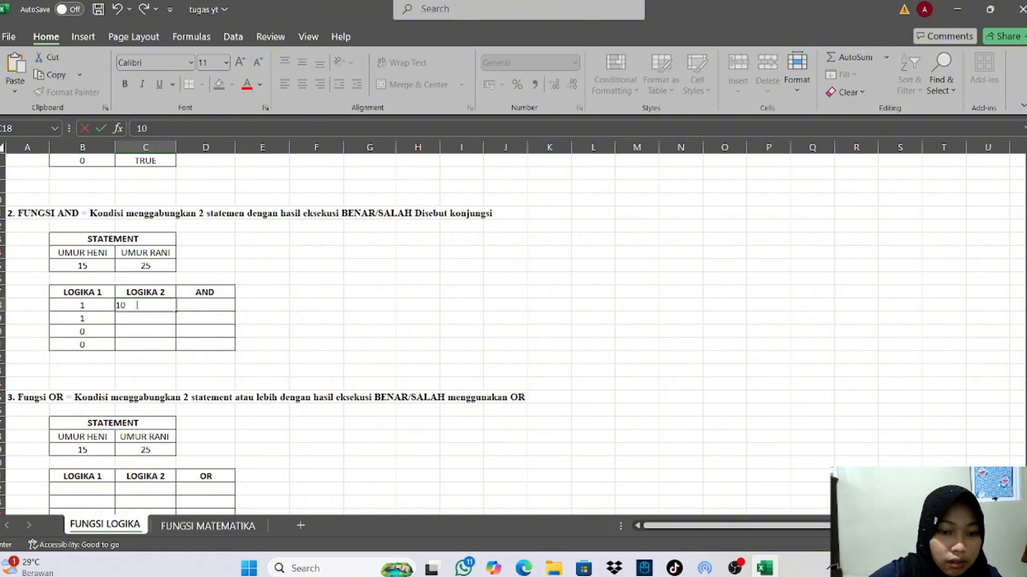
key(BackSpace)
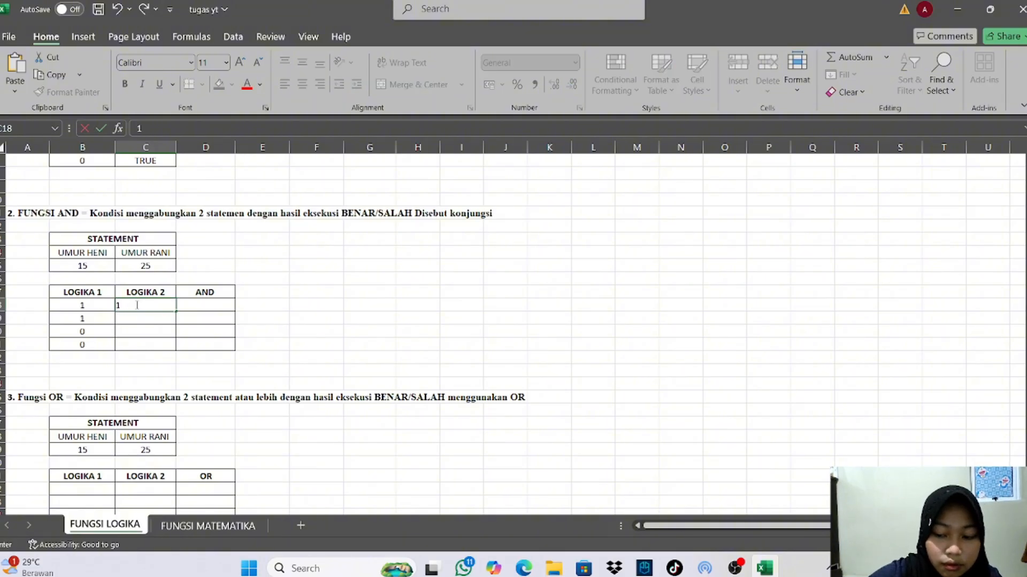
key(Return)
text(0)
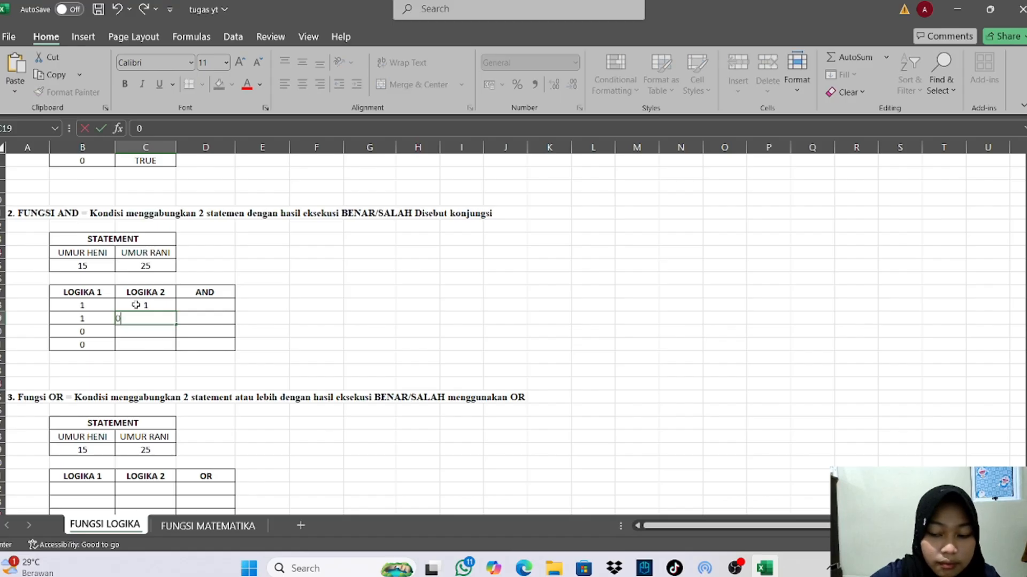
key(Return)
text(1)
key(Return)
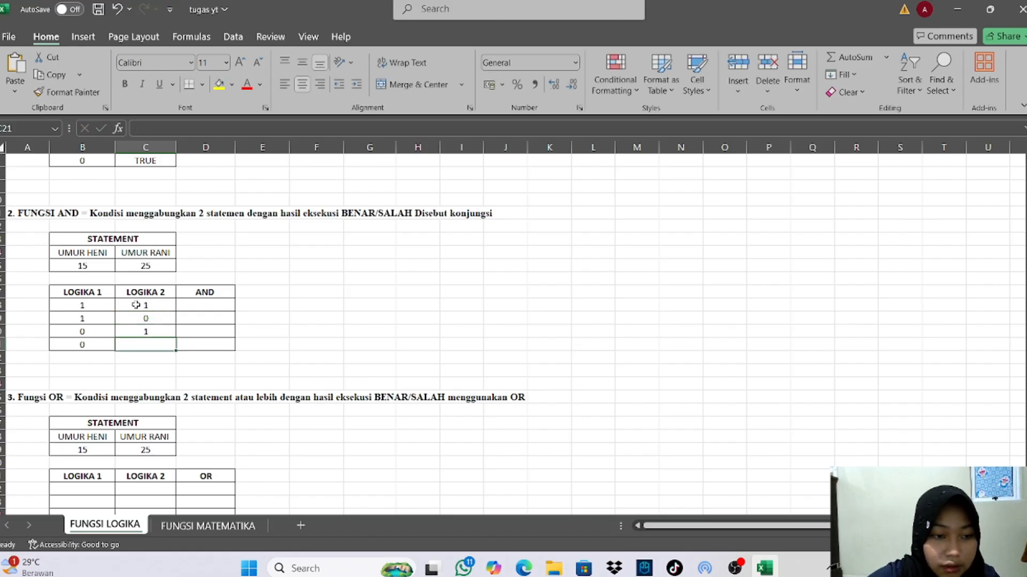
text(0)
- Enter the formula =AND(B15<C15;C15>B15) in cell D18 of the AND column
click(207, 305)
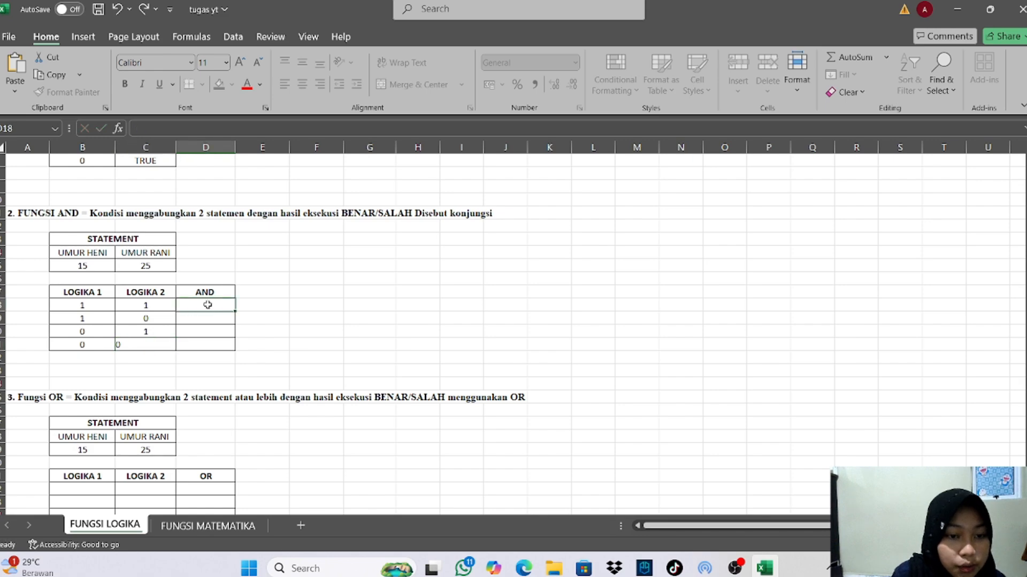
text(=)
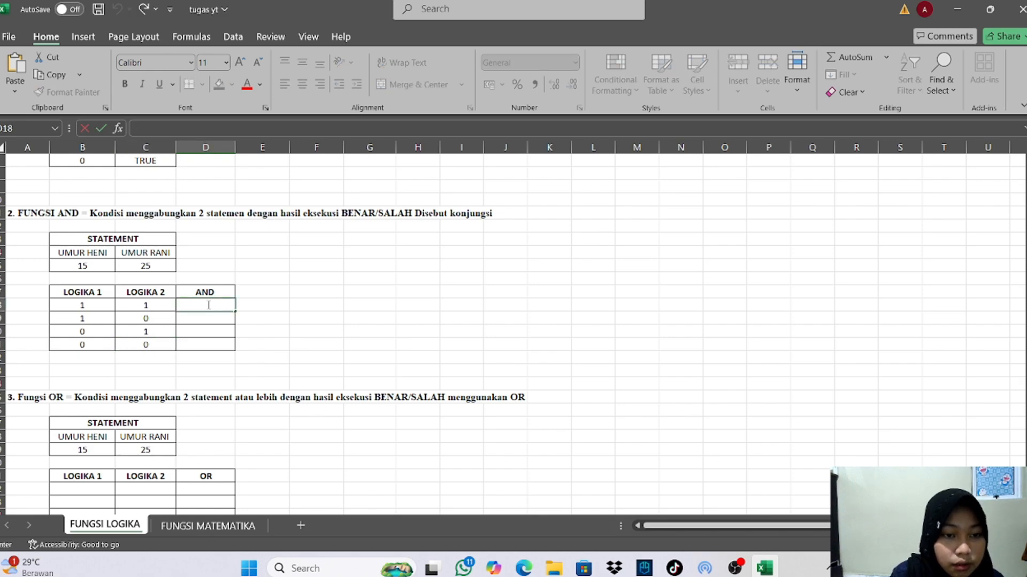
text(A)
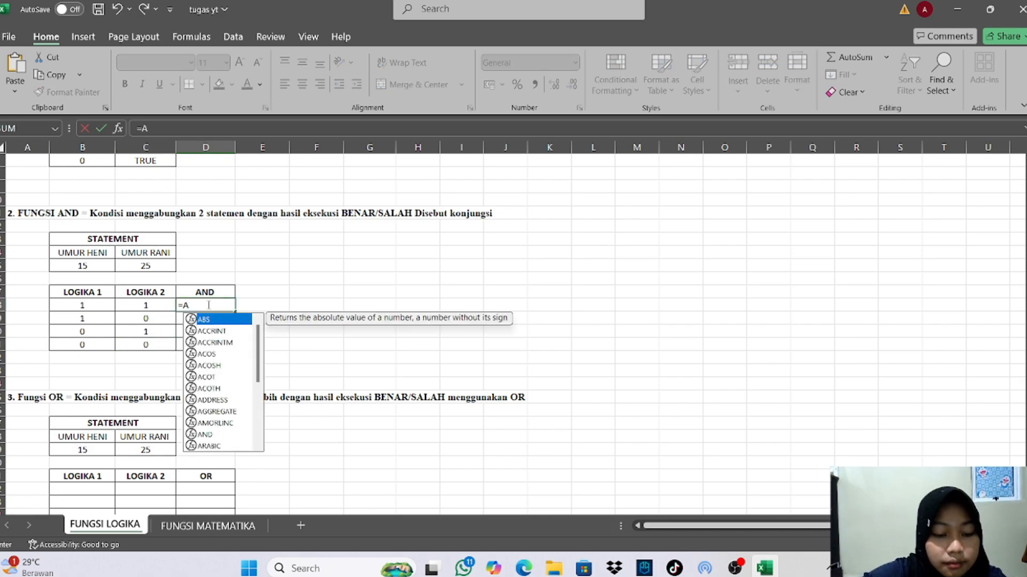
text(ND()
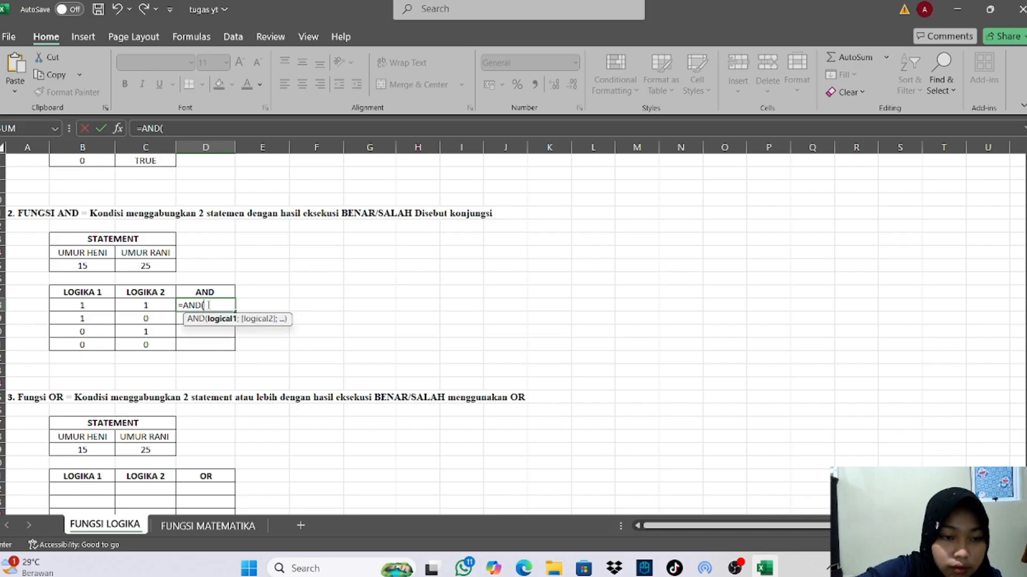
click(100, 265)
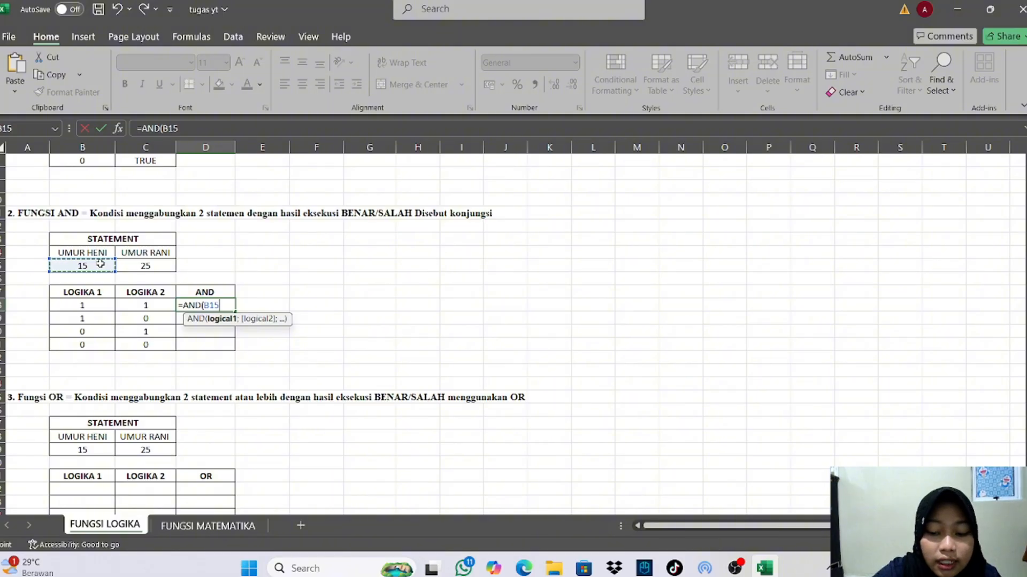
text(<)
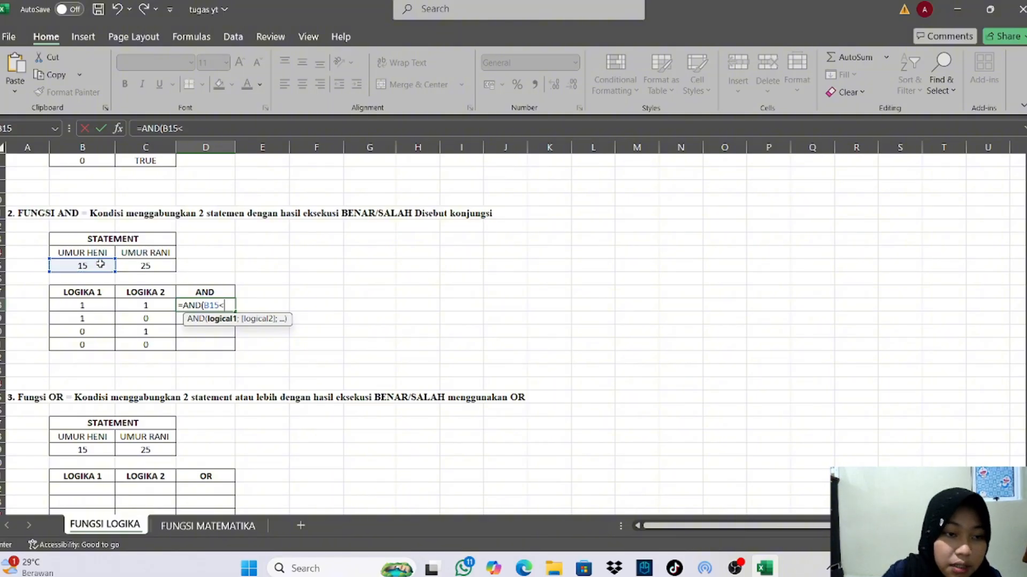
click(142, 266)
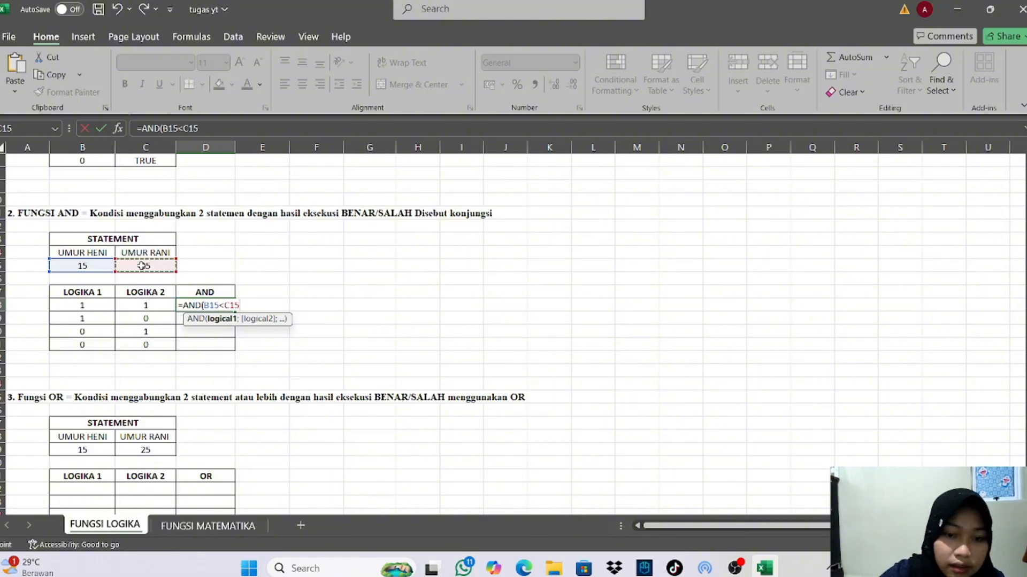
text(;)
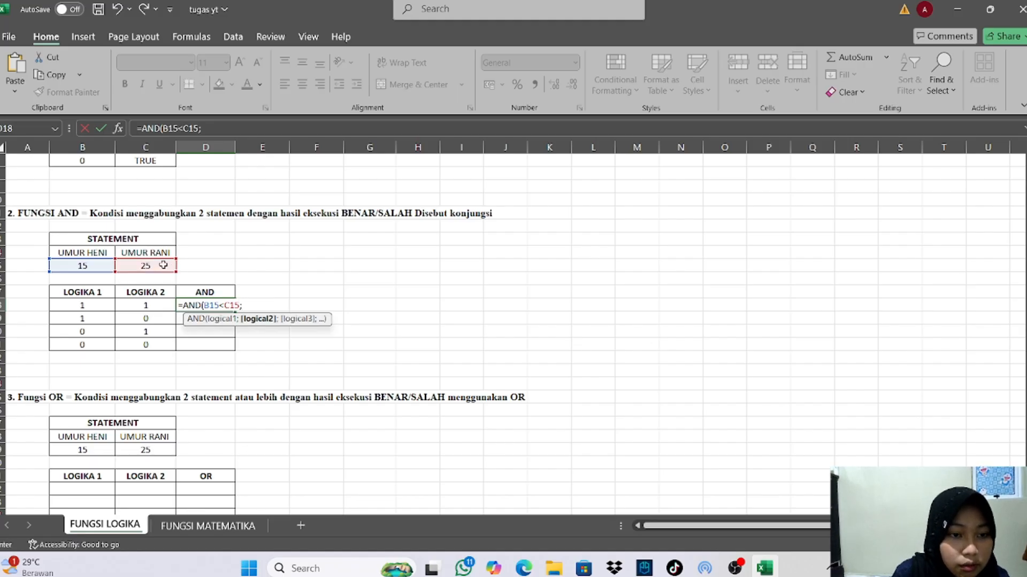
click(163, 265)
text(>)
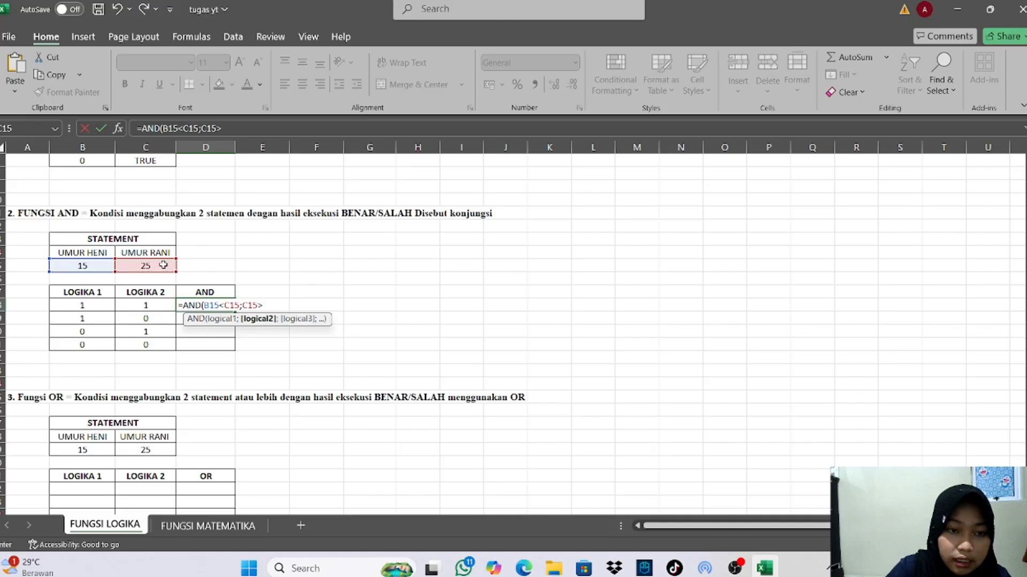
click(90, 265)
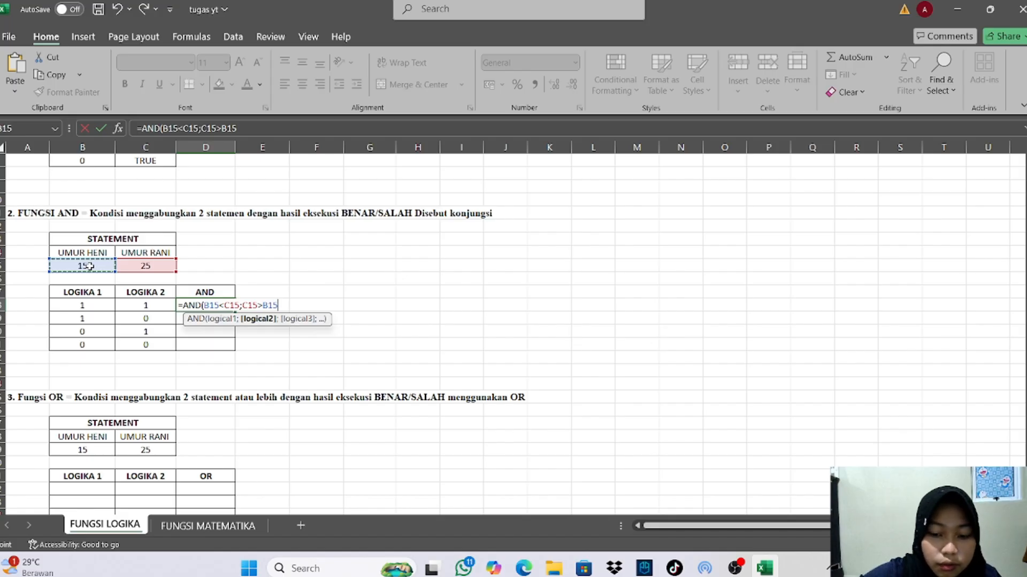
text())
key(Return)
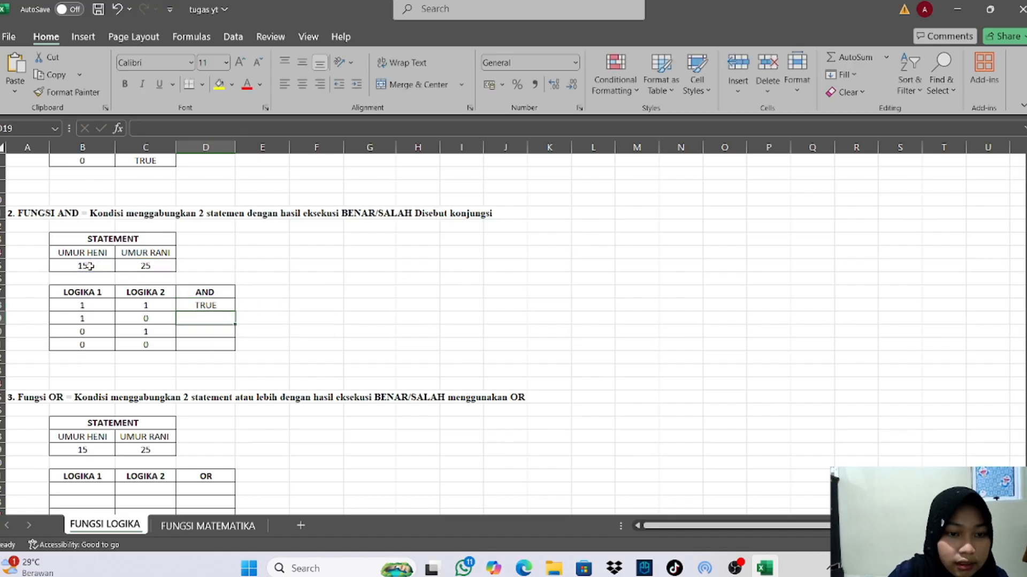
- Copy the AND formula from D18 down to D21
click(206, 305)
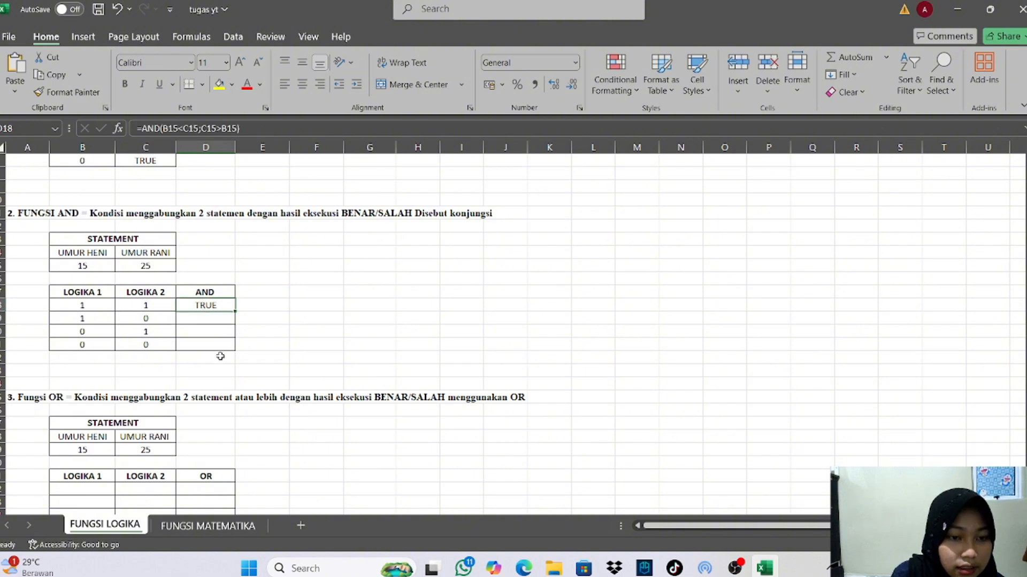
drag(234, 311, 230, 353)
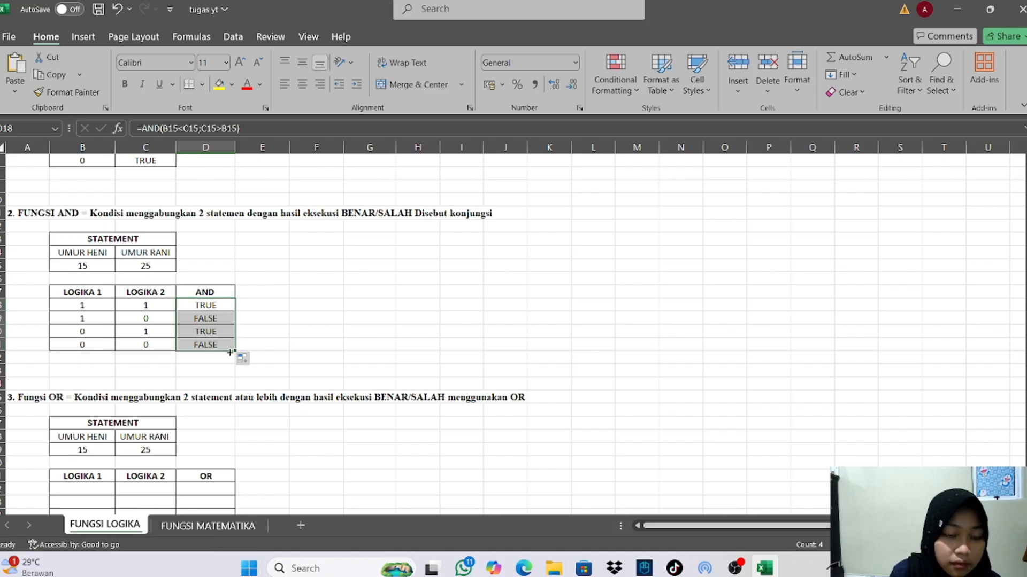
click(270, 343)
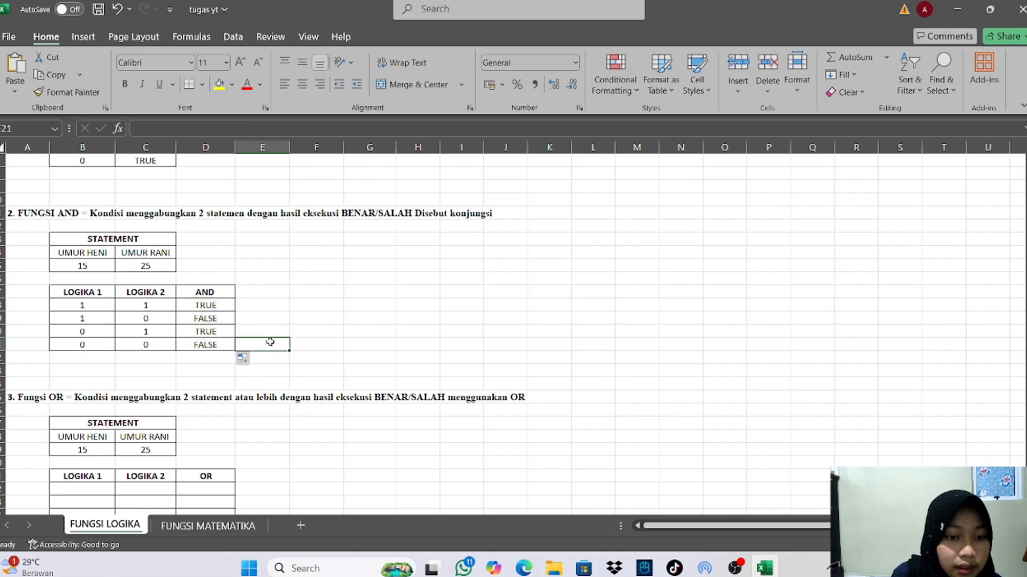
- Fill the LOGIKA 1 column of the OR table, B32 to B35, with 1, 1, 0, 0
scroll(270, 343, down, 3)
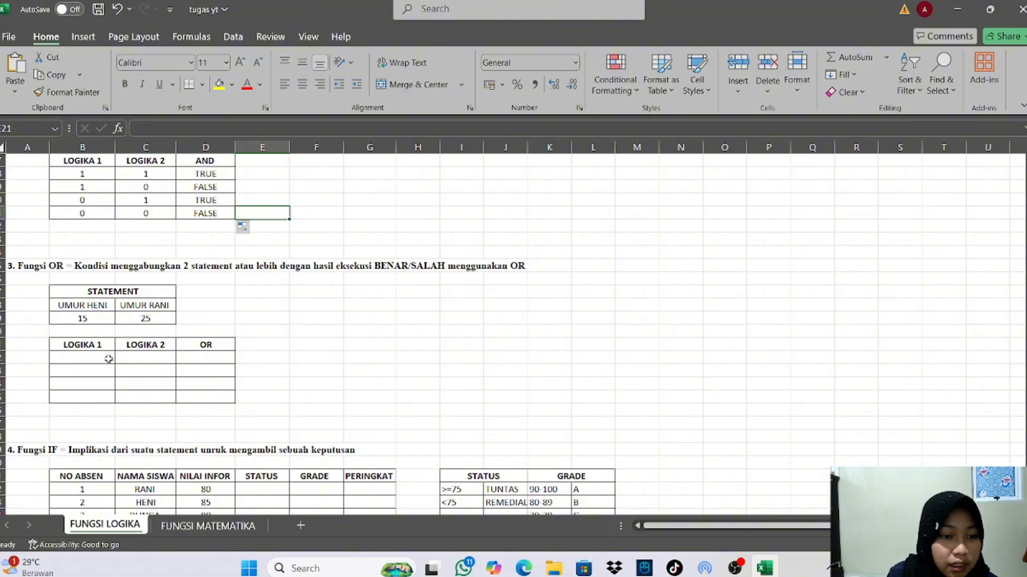
double_click(104, 357)
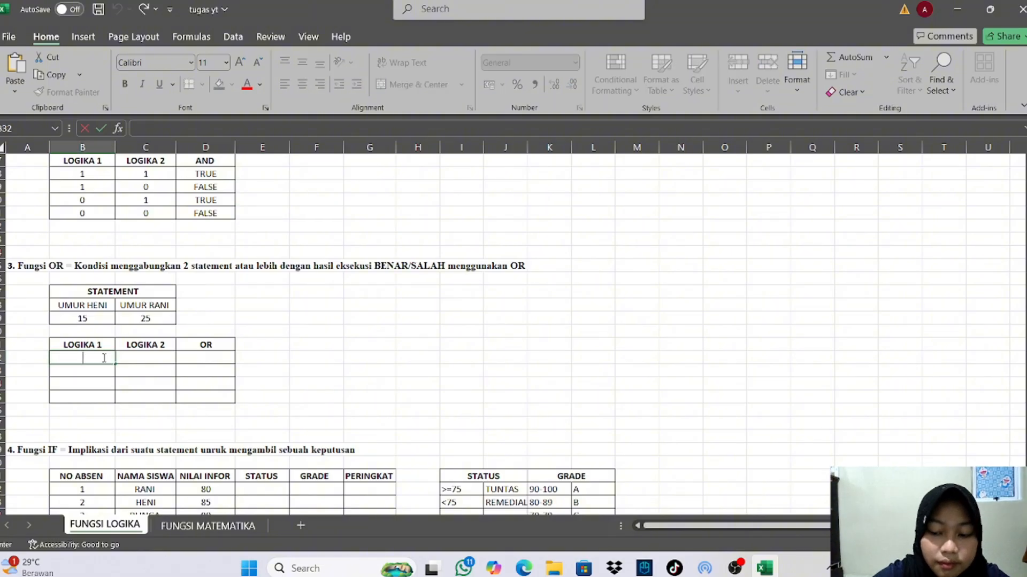
text(1)
key(Return)
text(1)
key(Return)
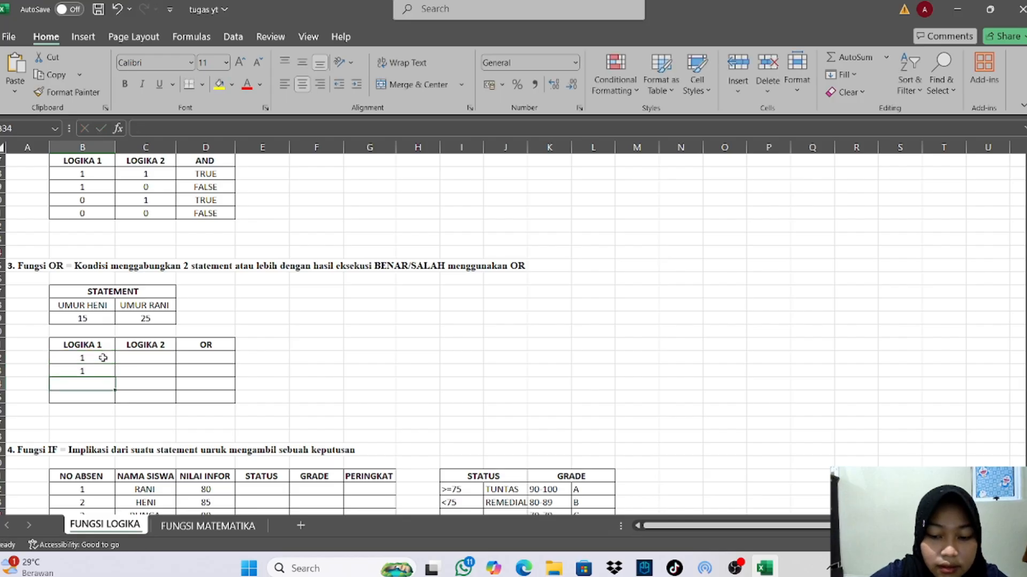
text(0)
key(Return)
text(0)
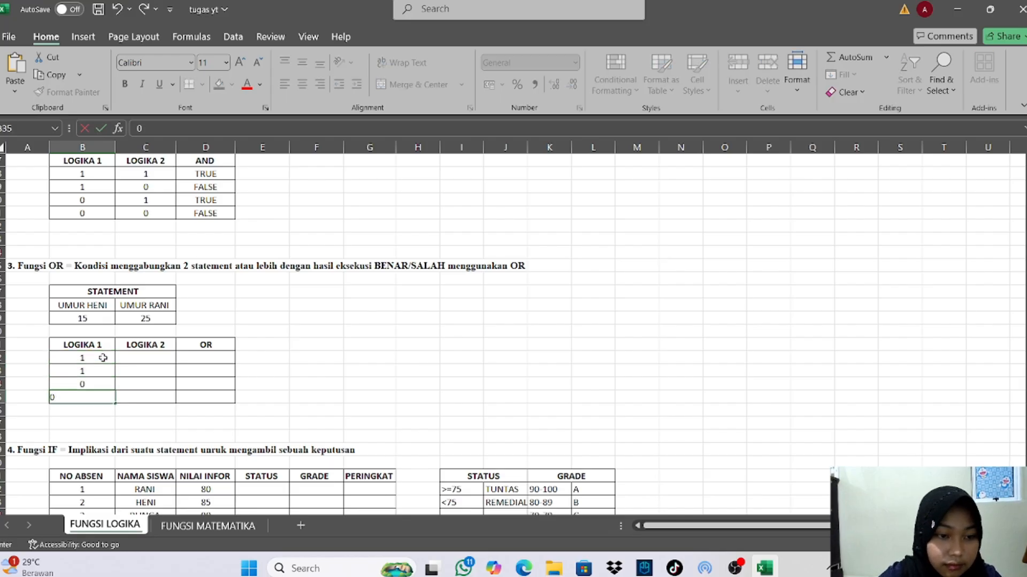
- Fill the LOGIKA 2 column of the OR table, C32 to C35, with 1, 0, 1, 0
click(139, 357)
double_click(139, 357)
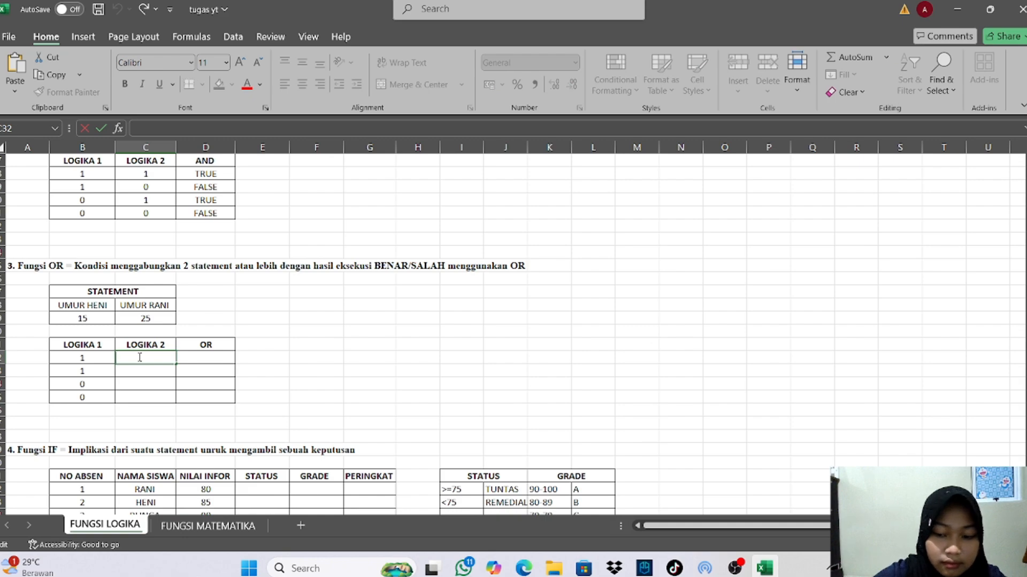
text(1)
key(Return)
text(0)
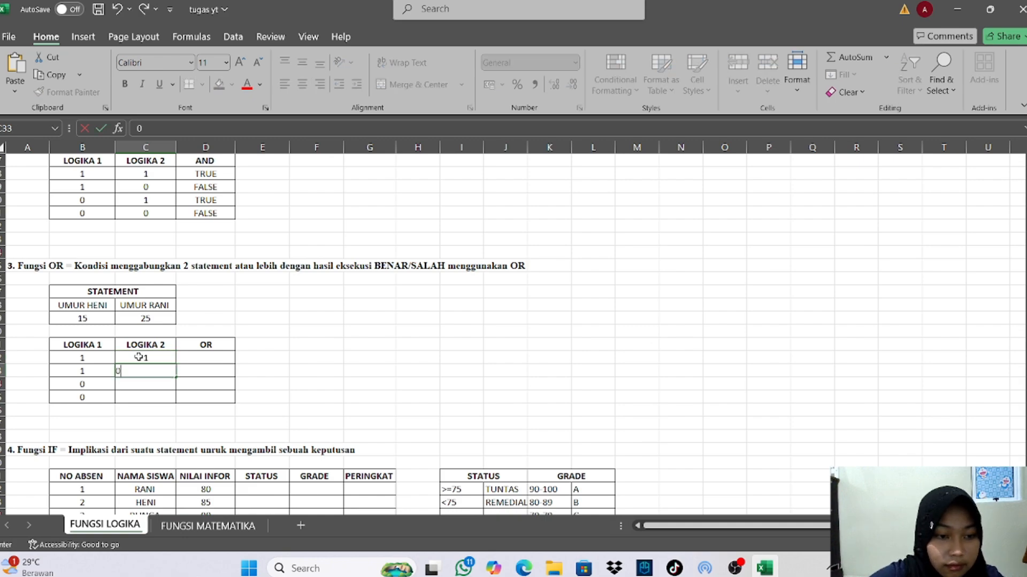
key(Return)
text(1)
key(Return)
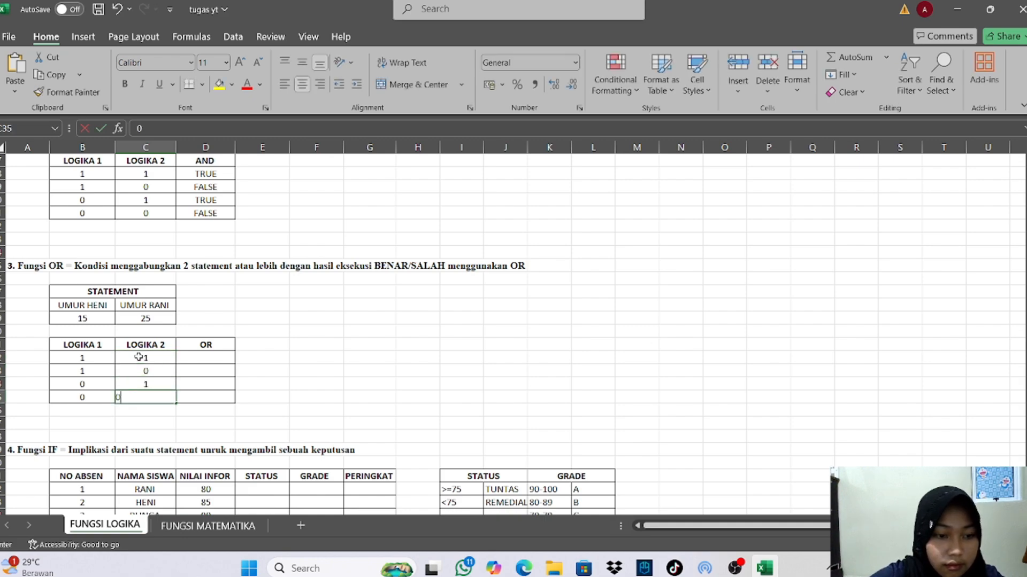
text(0)
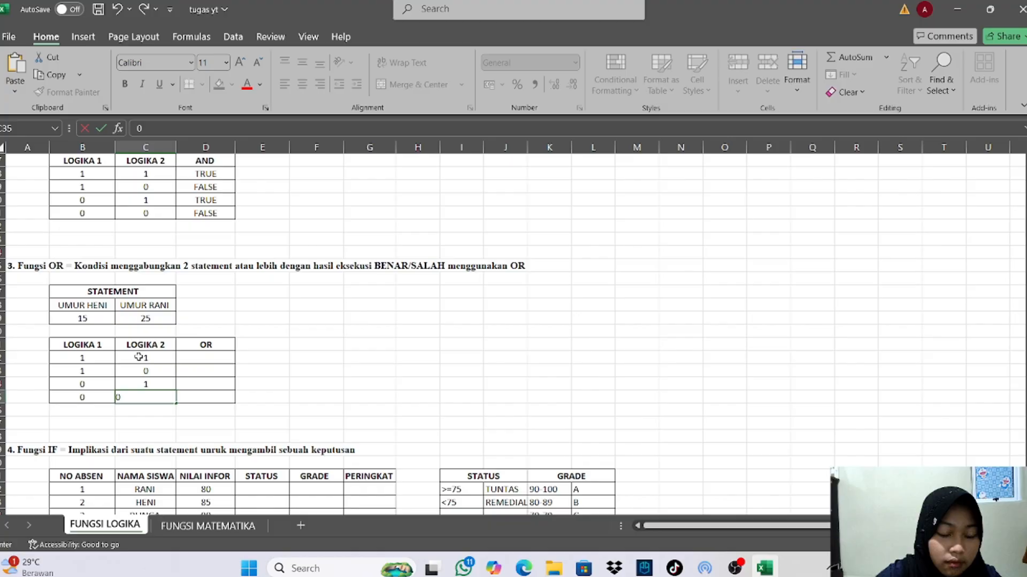
- Enter the formula =OR(C29>B29;B29<C29) in cell D32 of the OR column
click(205, 357)
double_click(205, 356)
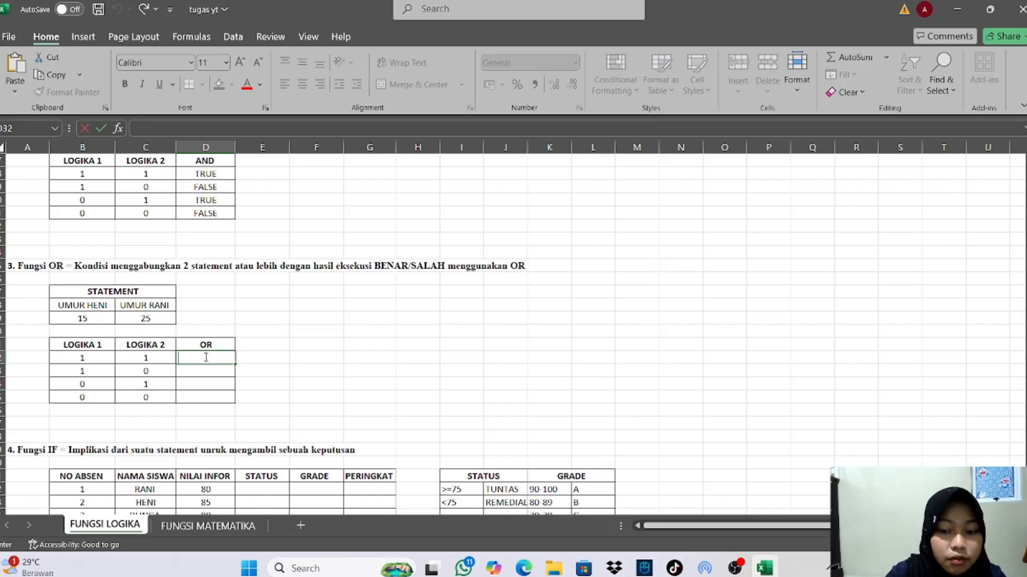
text(=O)
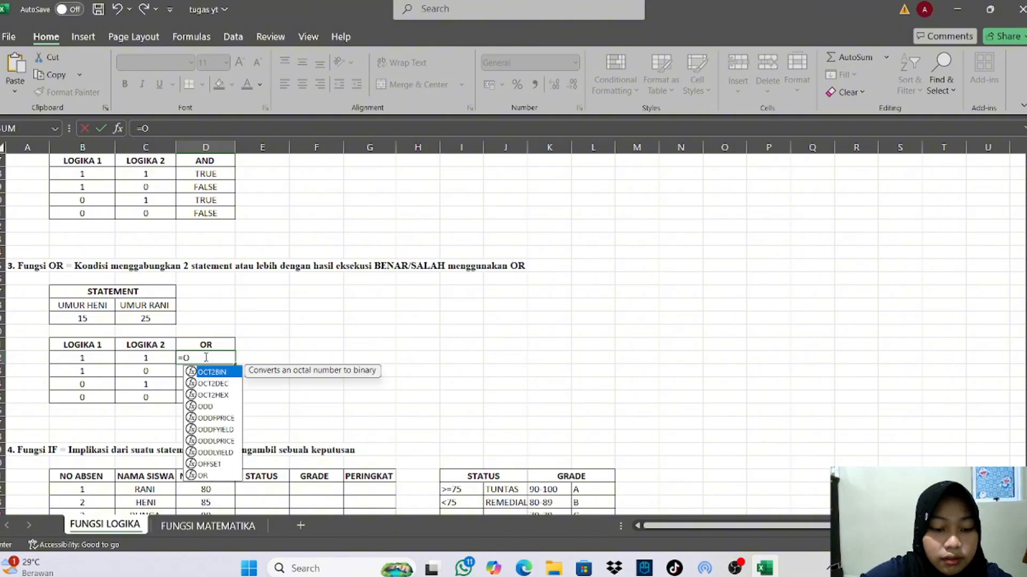
text(R()
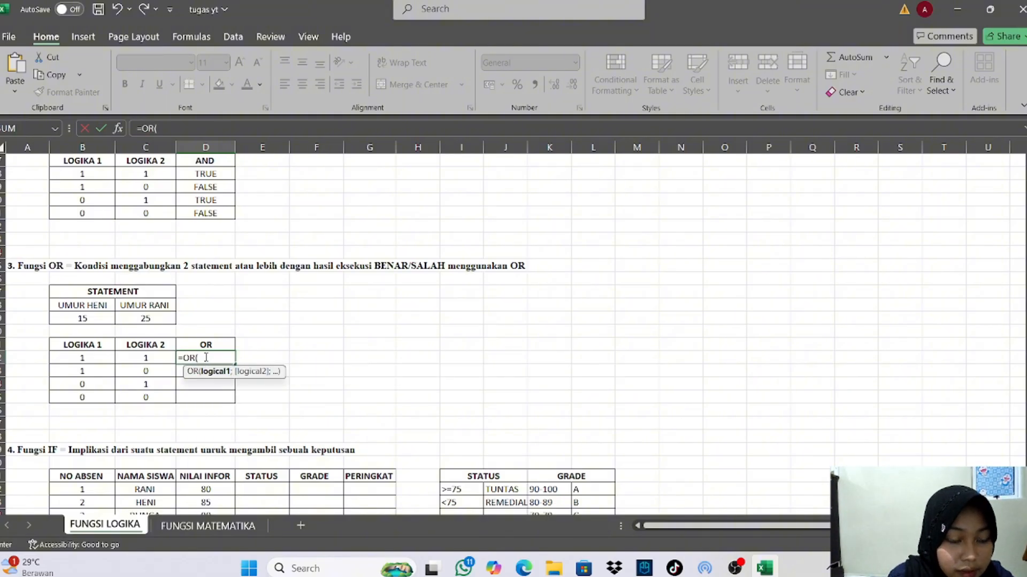
click(165, 317)
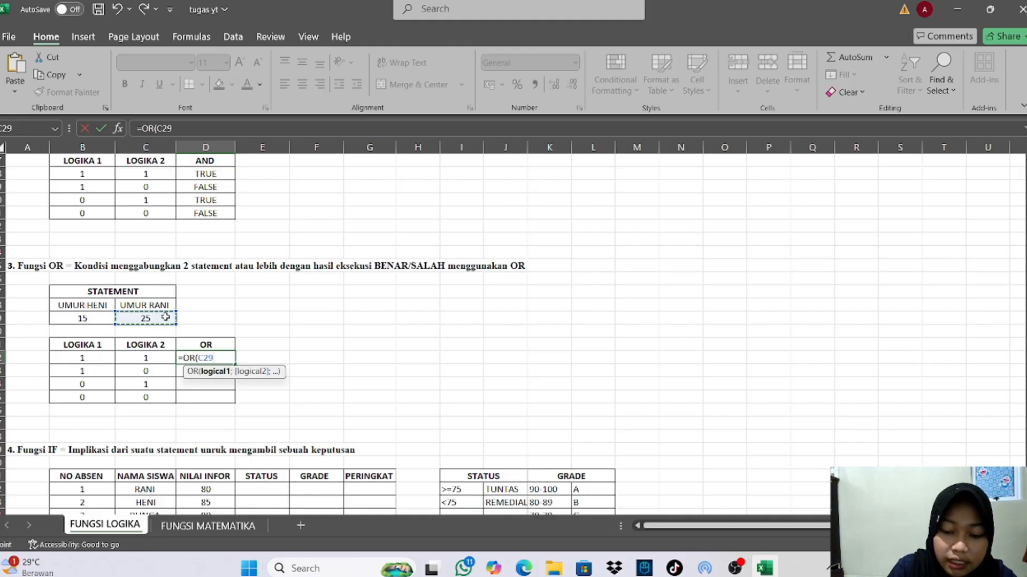
text(>)
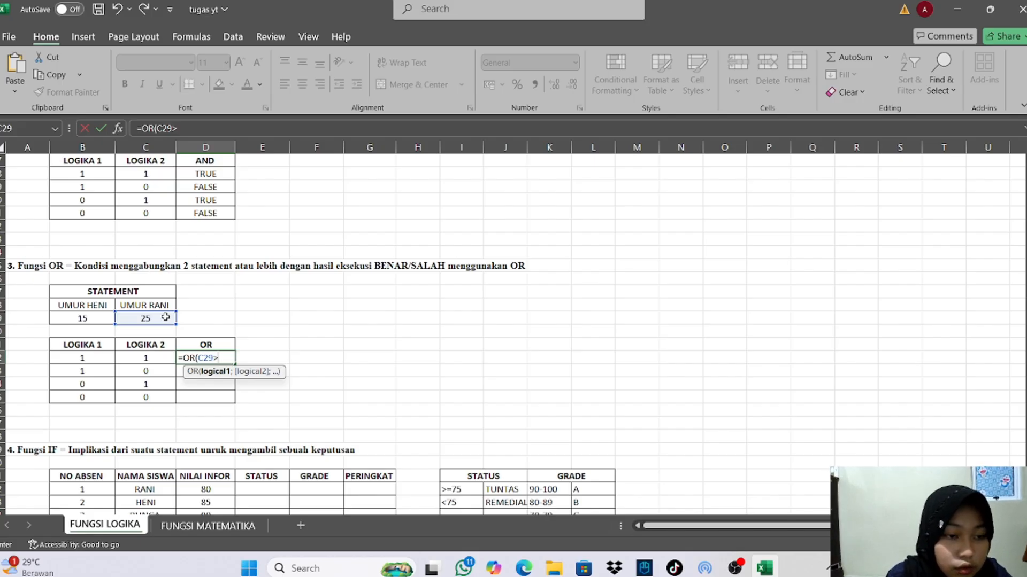
click(96, 319)
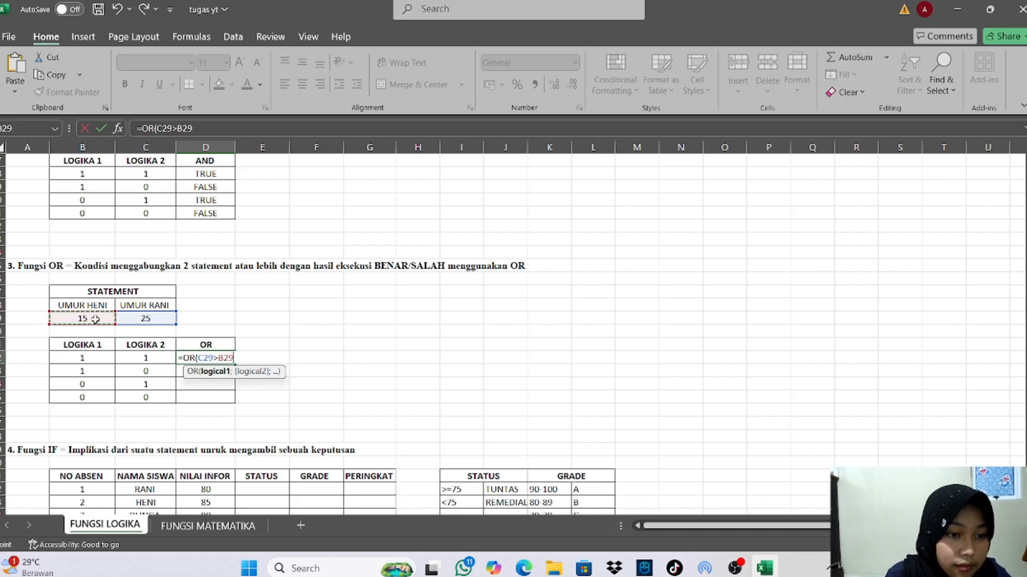
text(;)
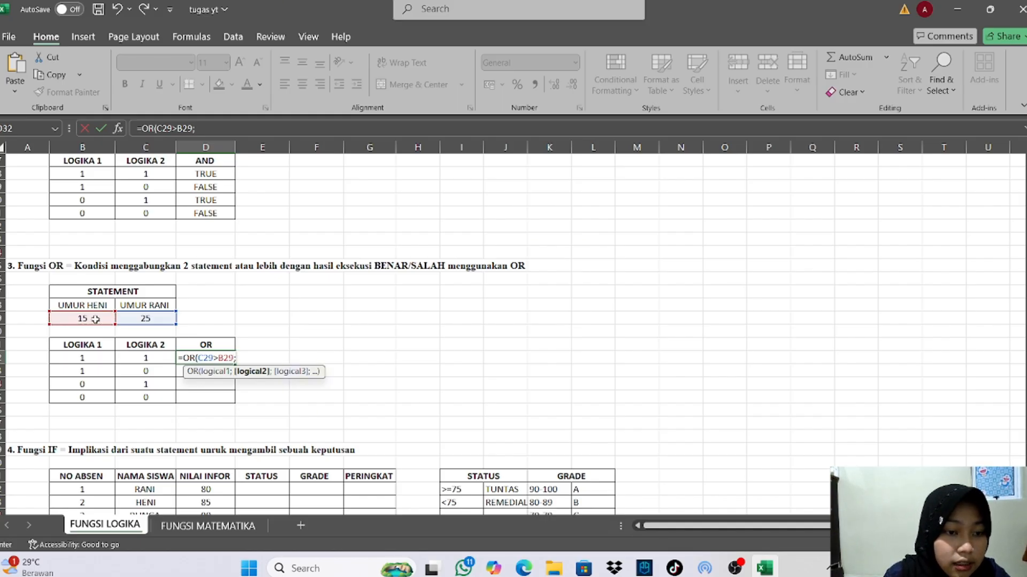
click(95, 319)
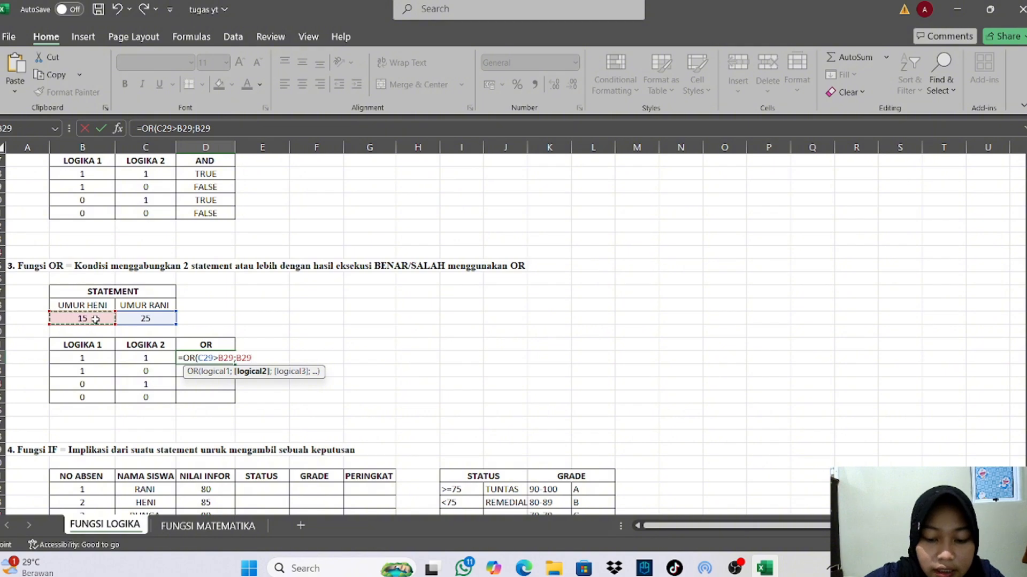
text(<)
click(150, 319)
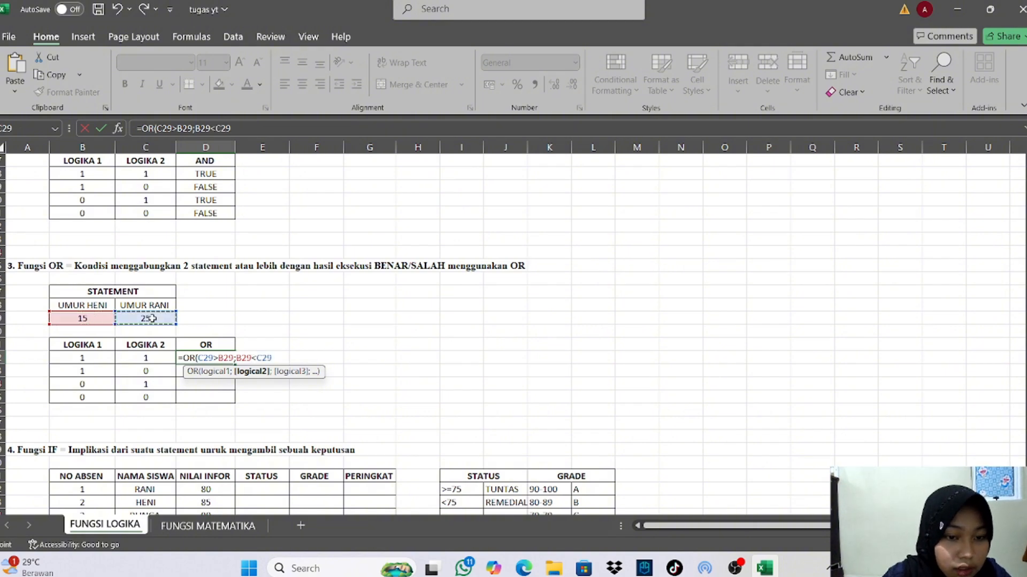
text())
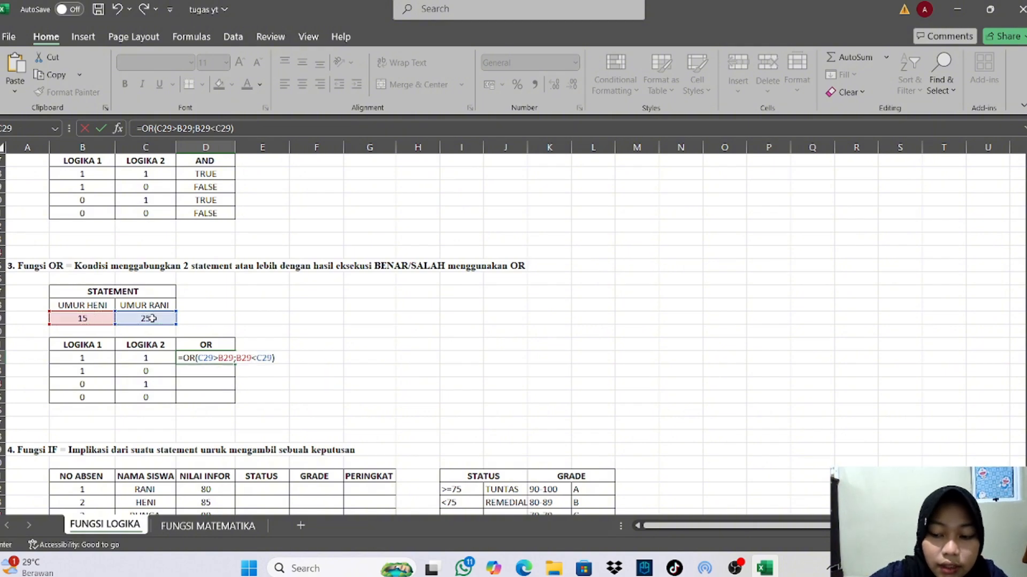
key(Return)
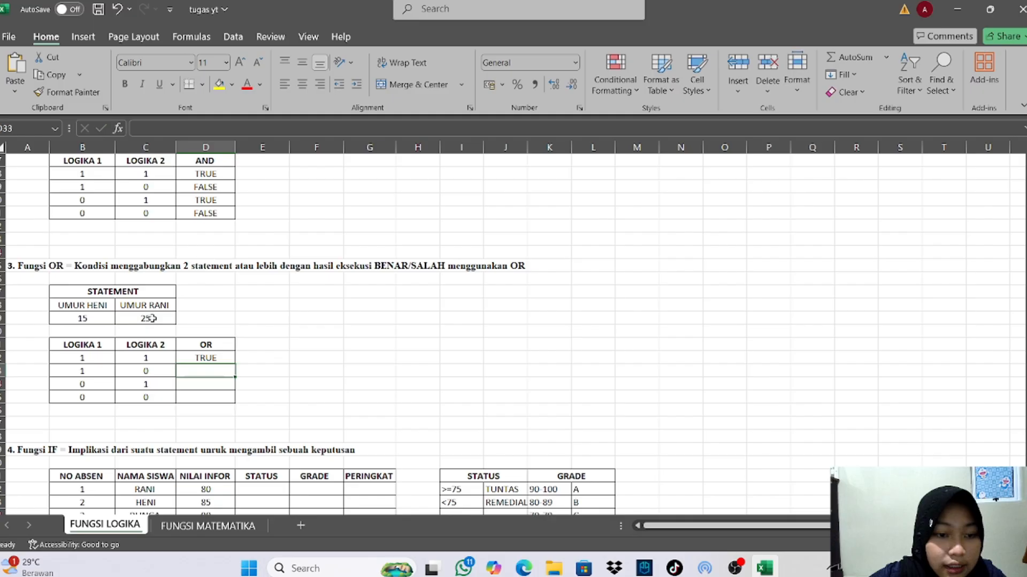
- Copy the OR formula from D32 down to D35
click(228, 355)
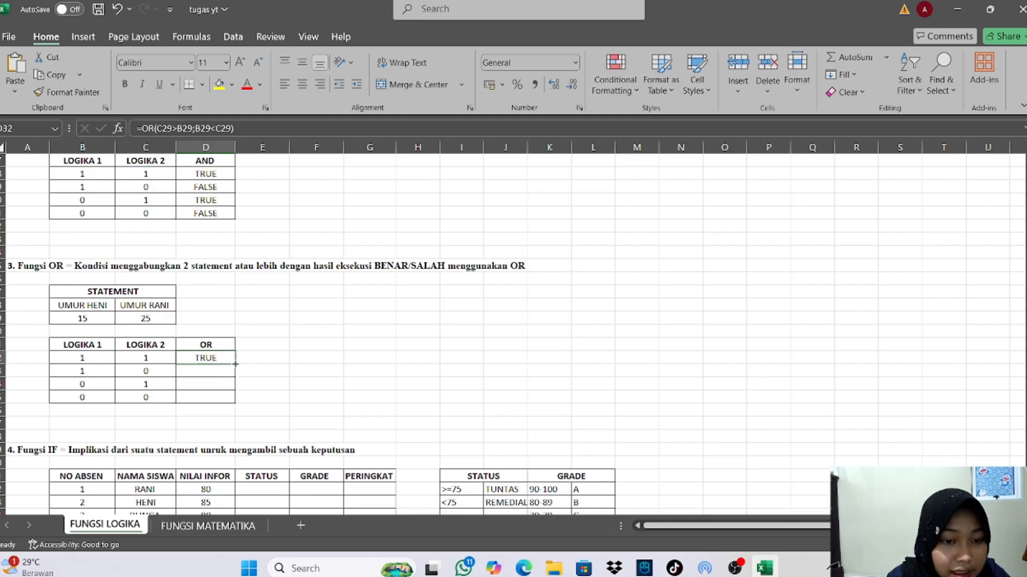
drag(236, 367, 234, 405)
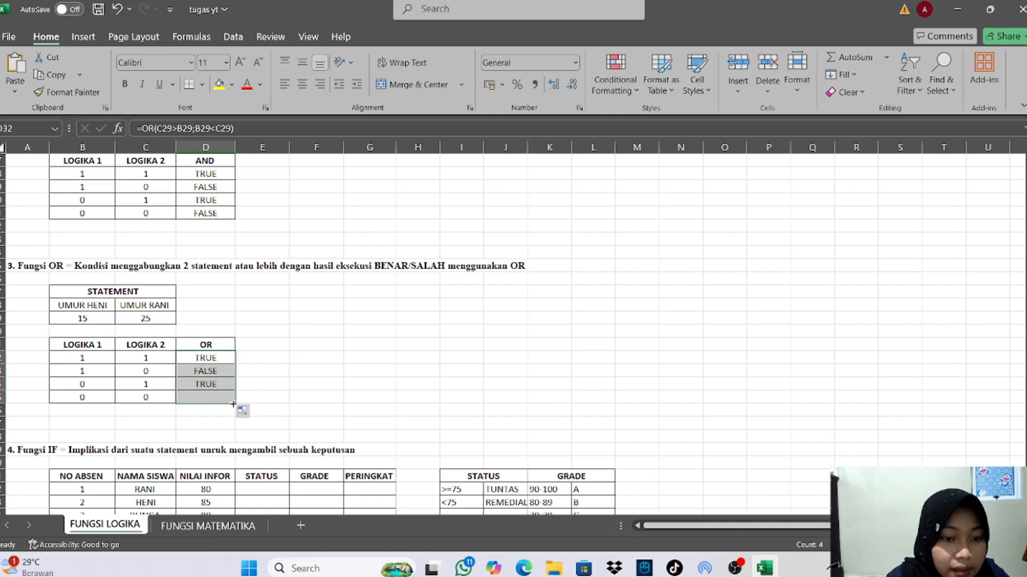
- Enter the formula =IF(D42>=75;"TUNTAS";"REMEDIAL") in cell E42 of the STATUS column
click(311, 381)
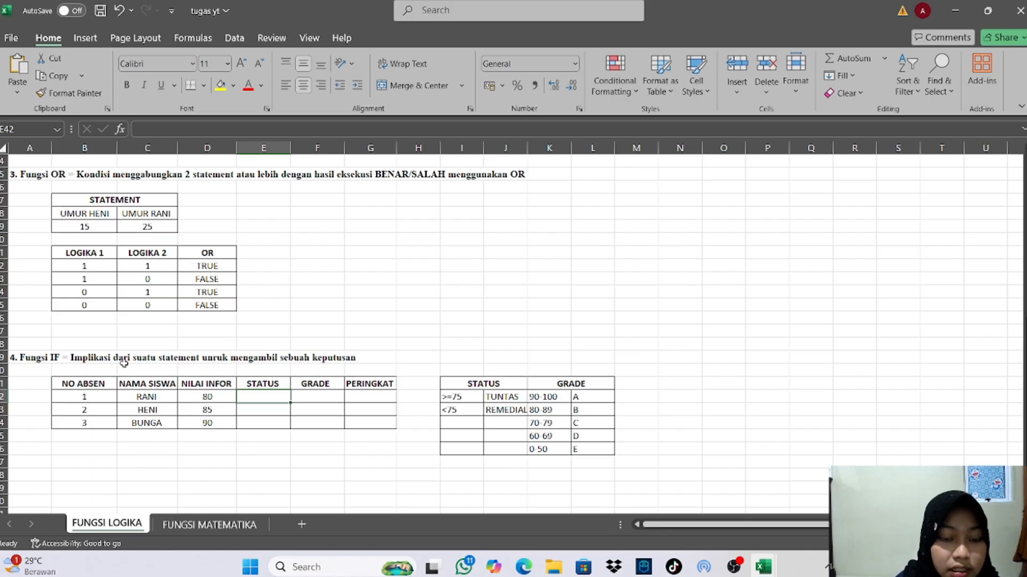
double_click(263, 396)
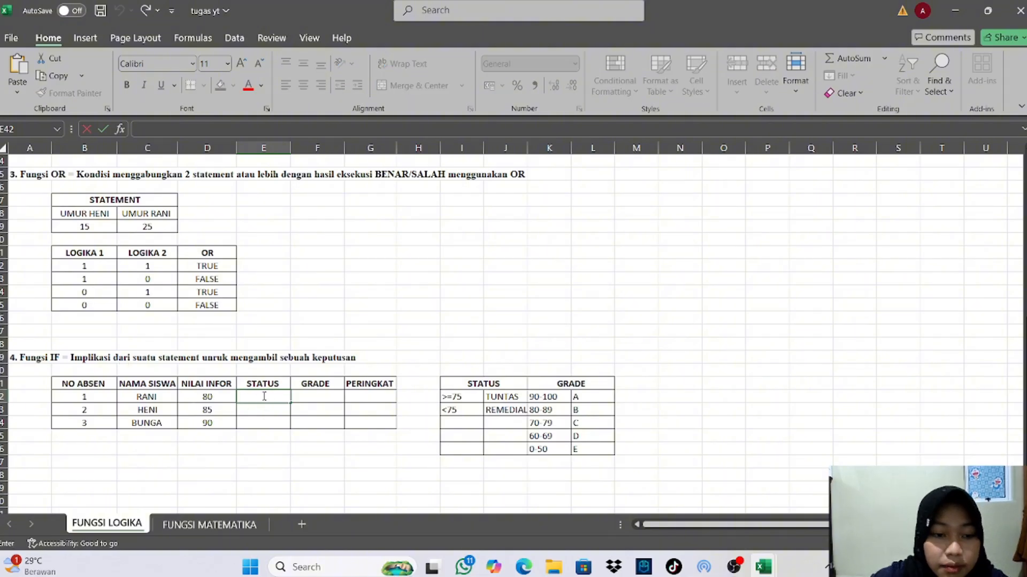
text(=IF)
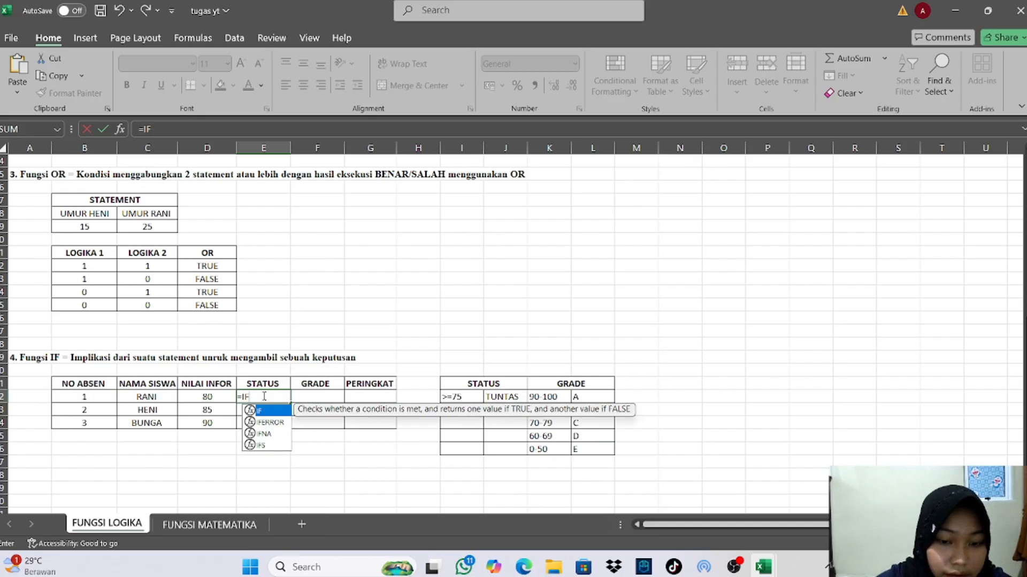
text(()
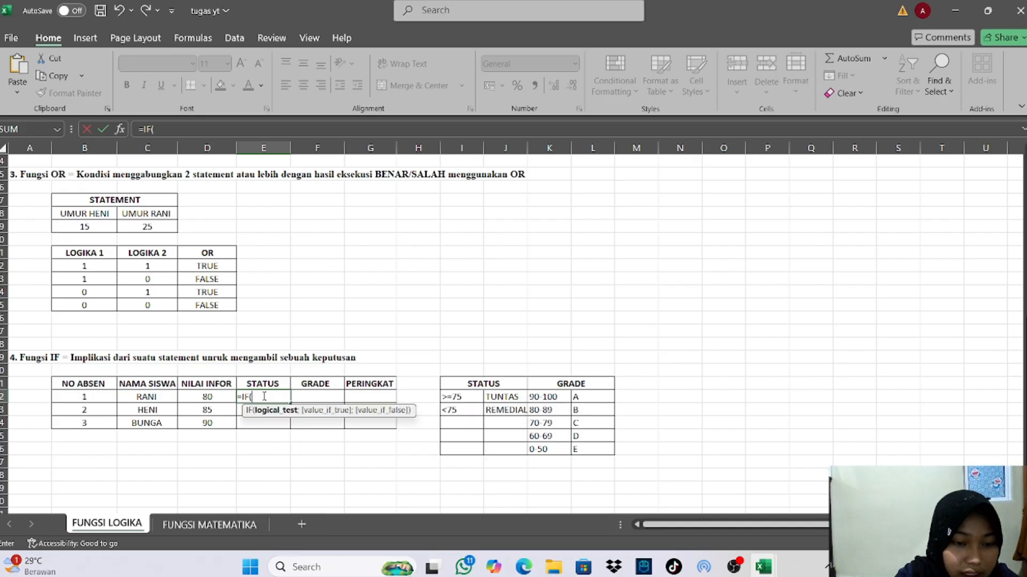
click(212, 395)
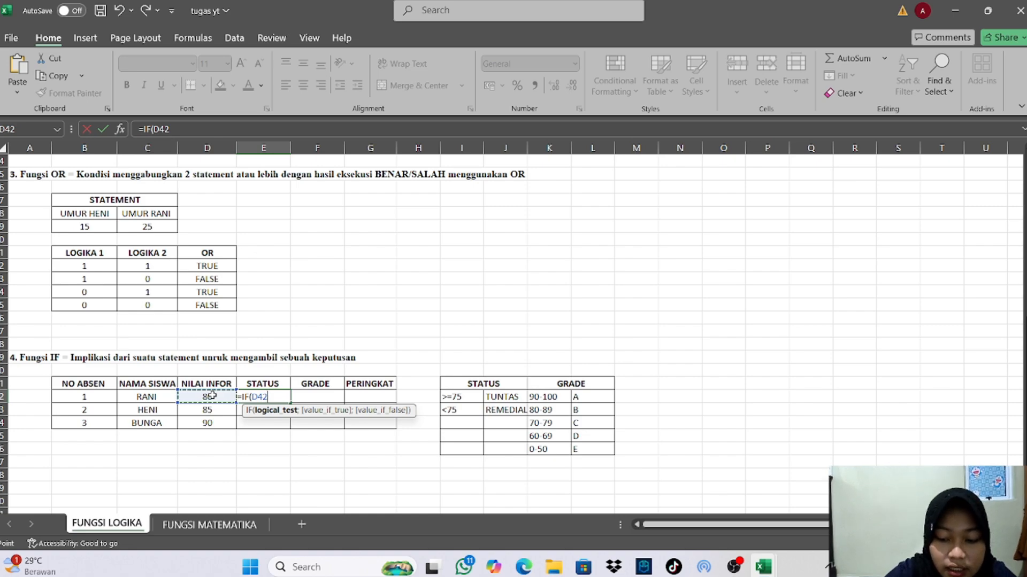
text(>)
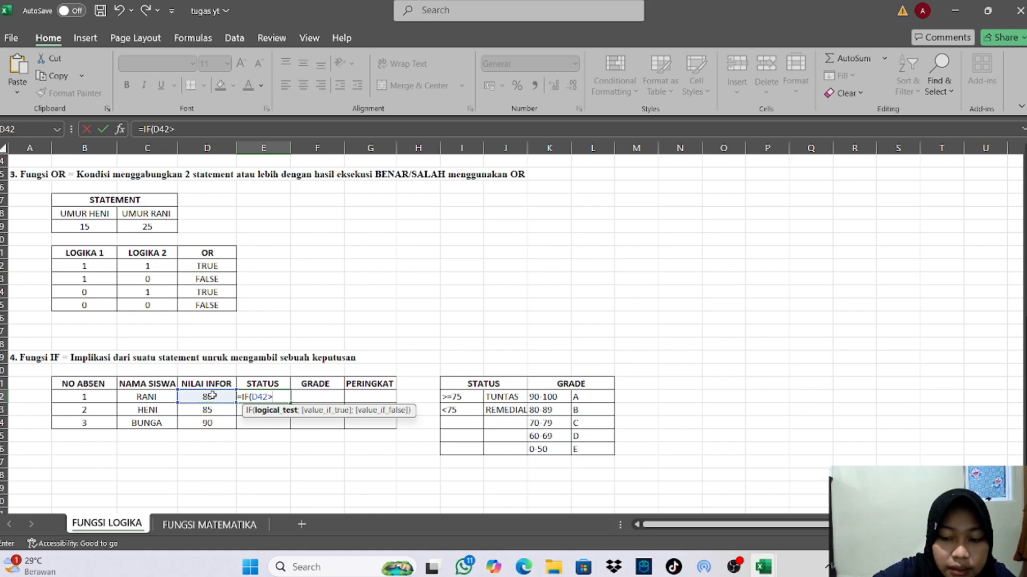
text(=75)
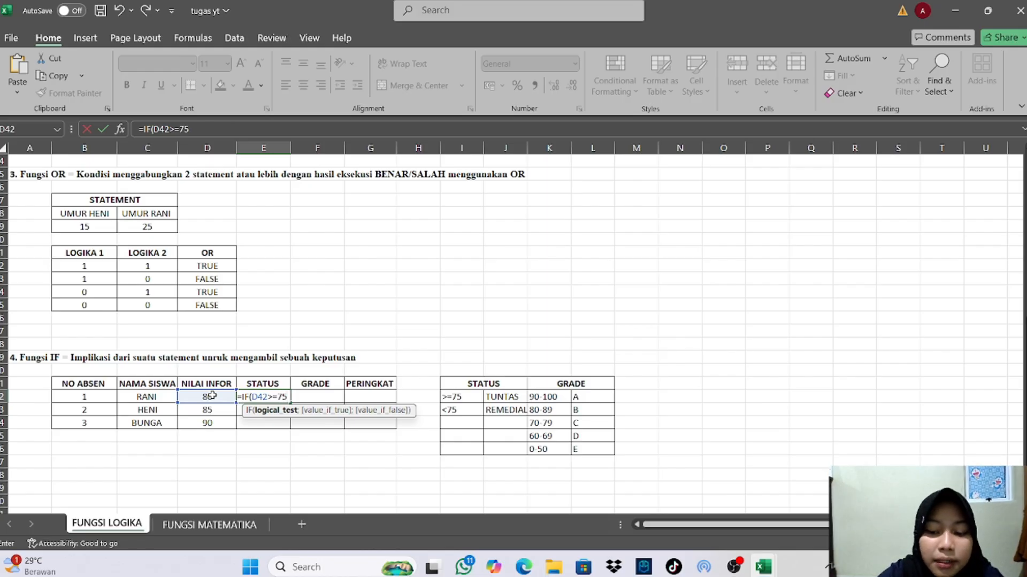
text(;)
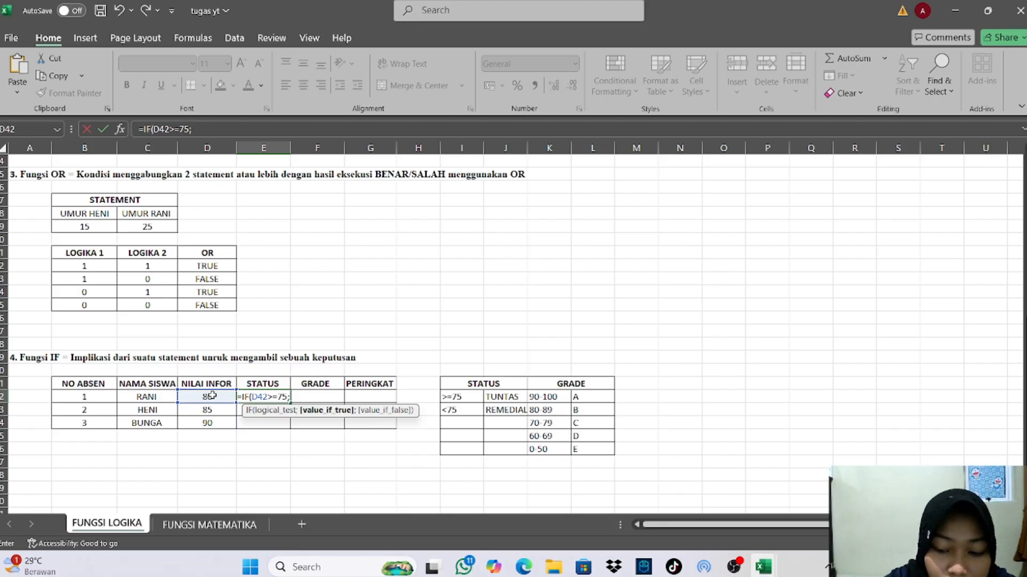
text(")
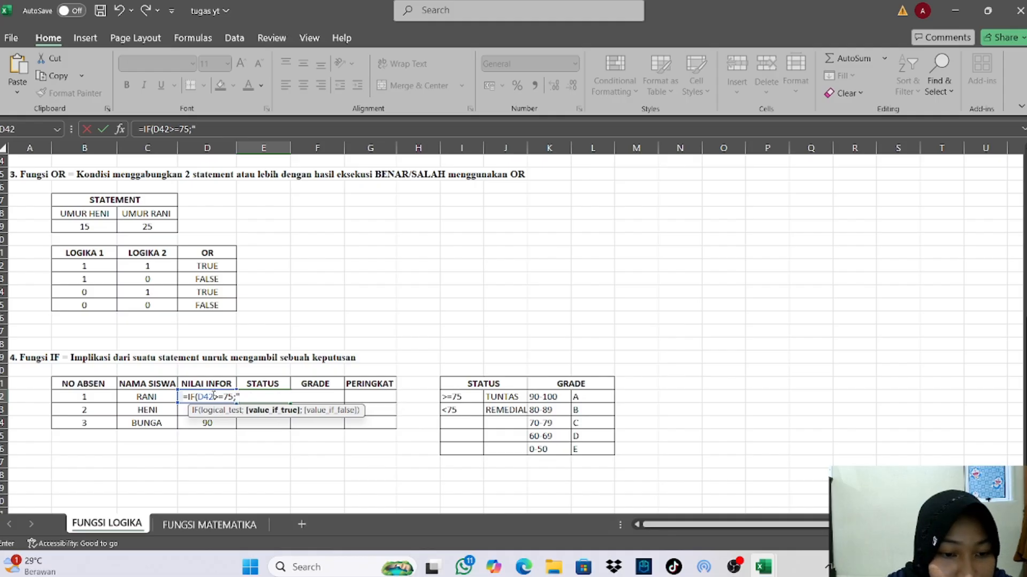
text(T)
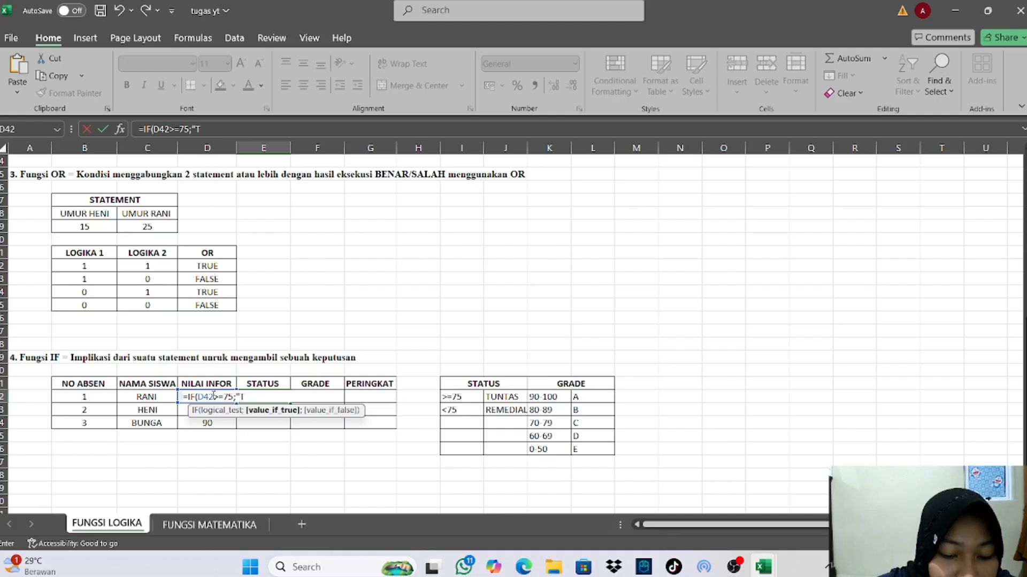
text(UNTAS)
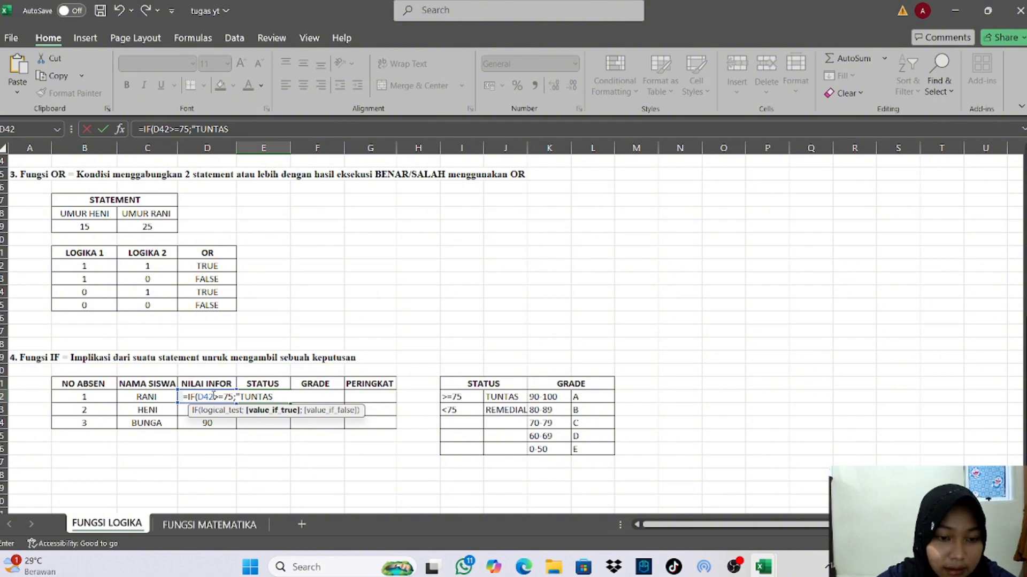
text(")
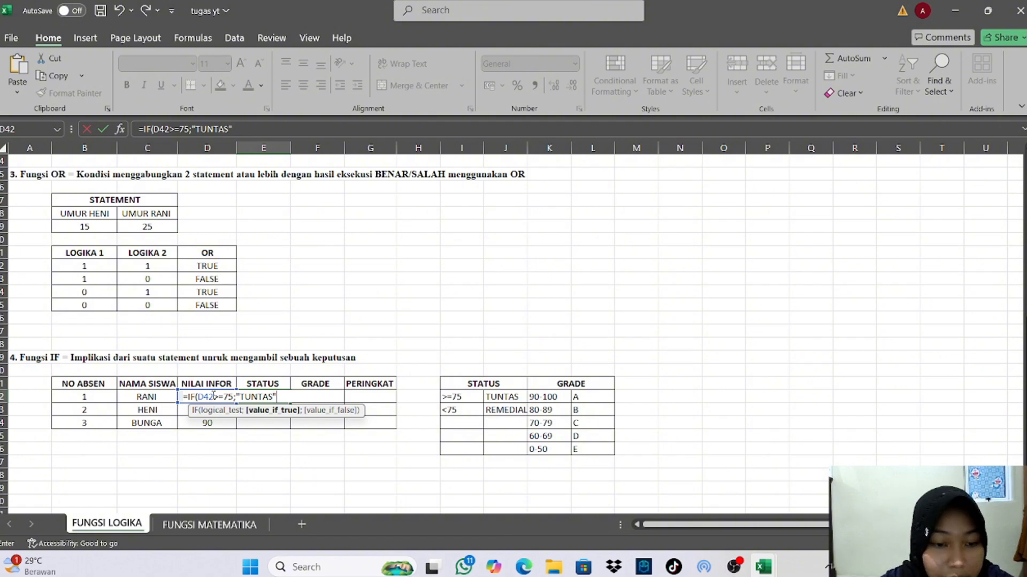
text(;)
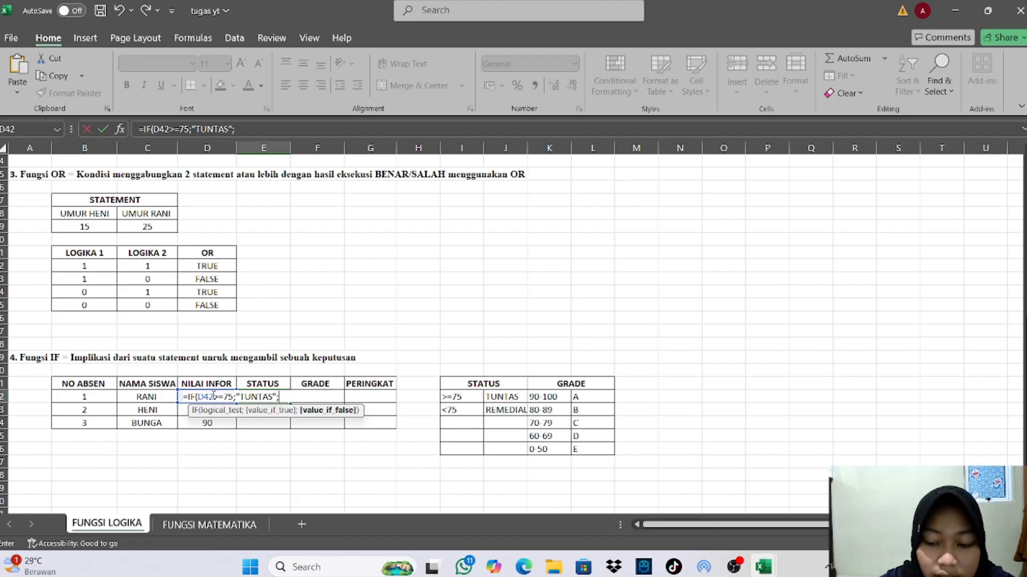
text("REM)
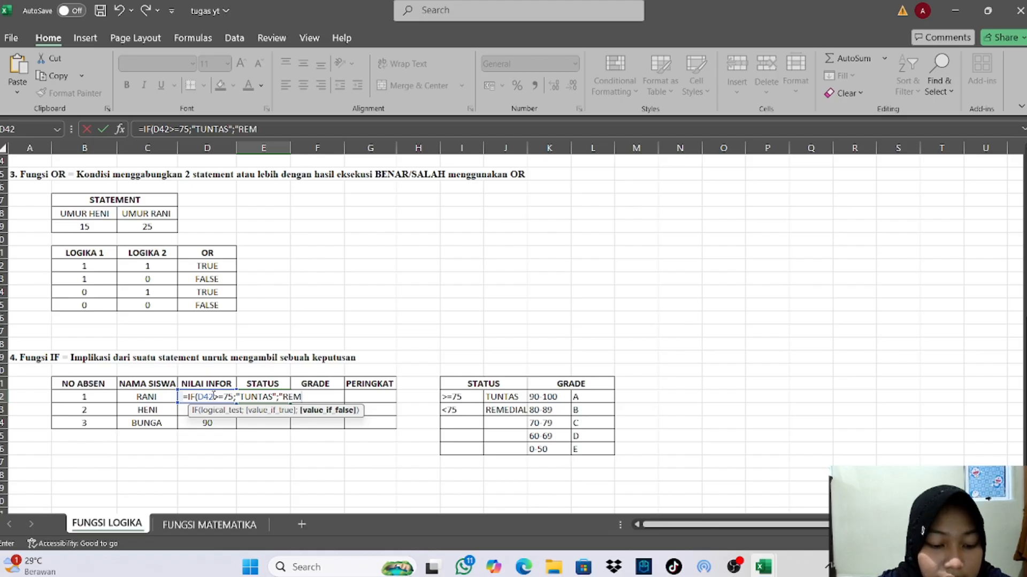
text(EDIAL)
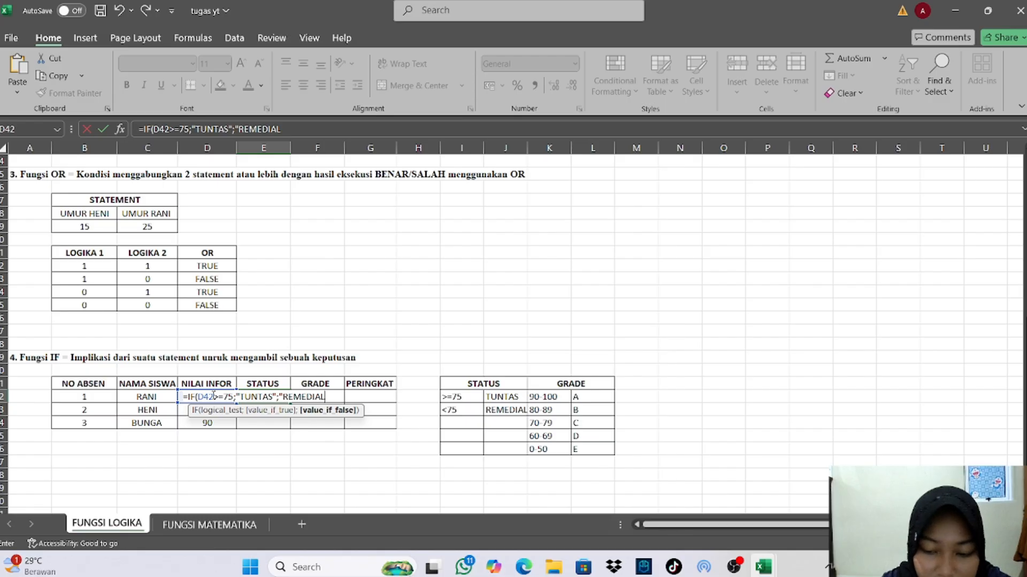
text(")
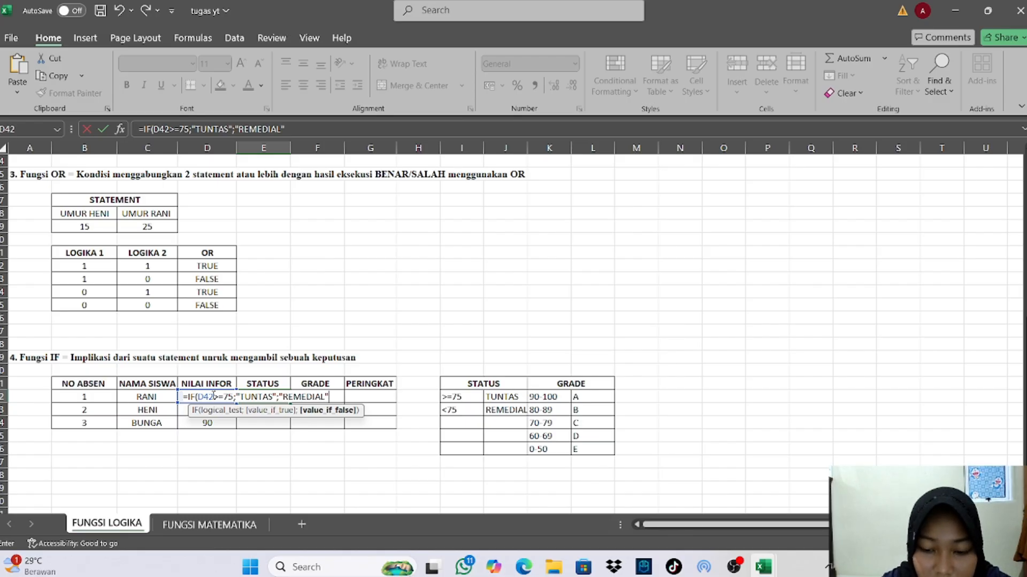
text())
key(Return)
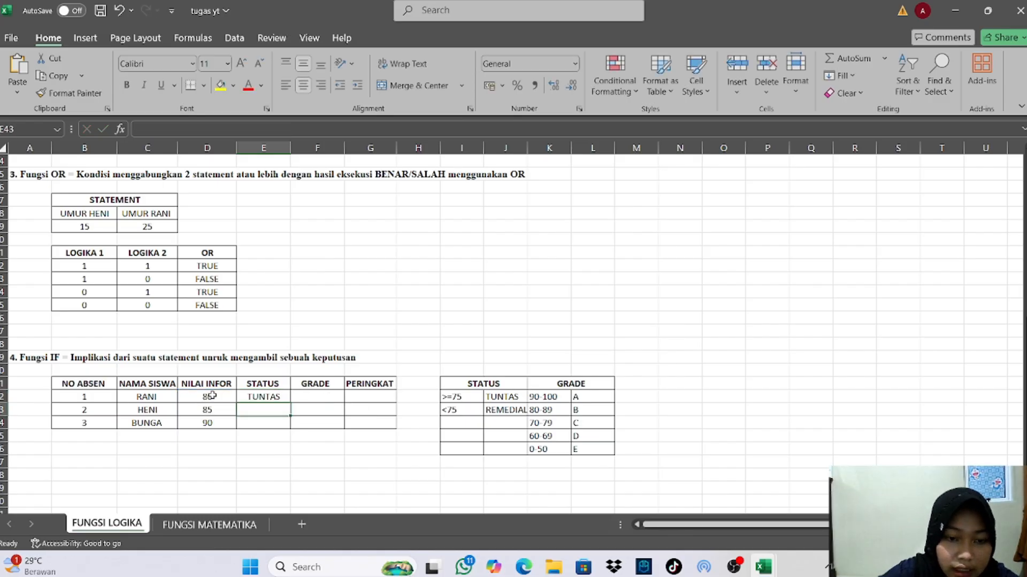
- Copy the STATUS formula from E42 down to E44
click(269, 398)
drag(286, 399, 287, 429)
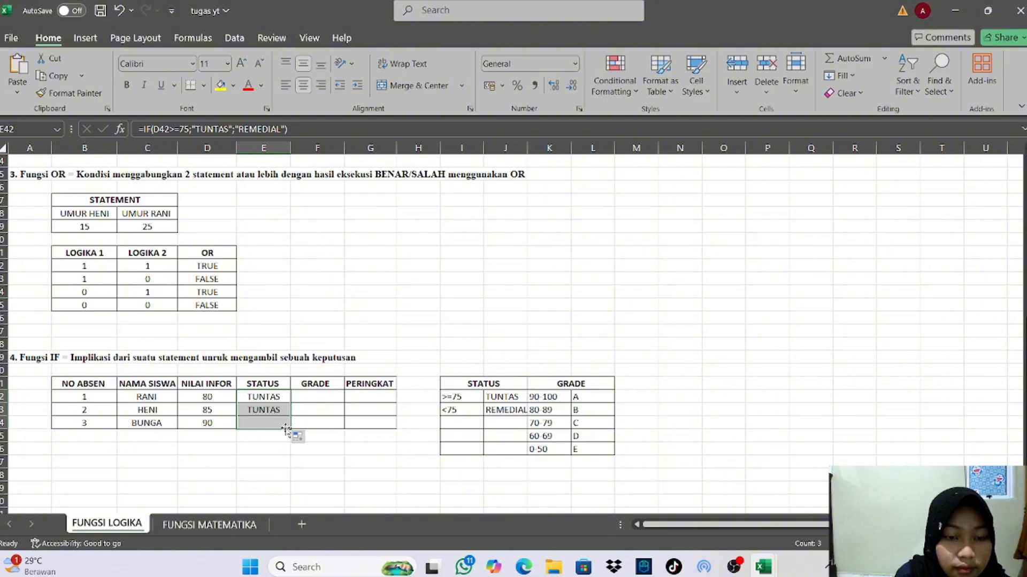
- Begin the GRADE formula in cell F42 with =IF(D42>=90;"A"; as its first condition and result
double_click(330, 394)
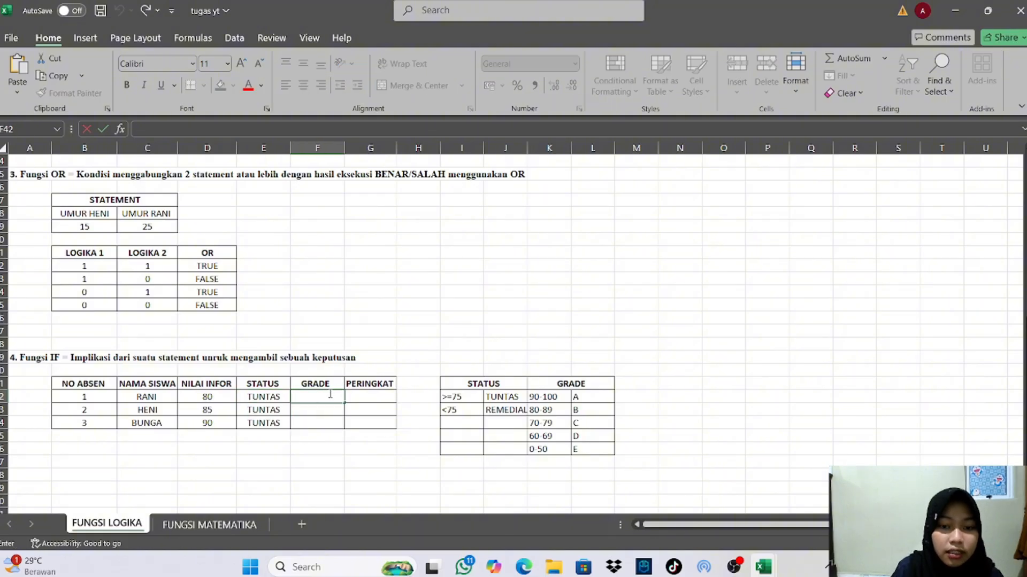
text(=)
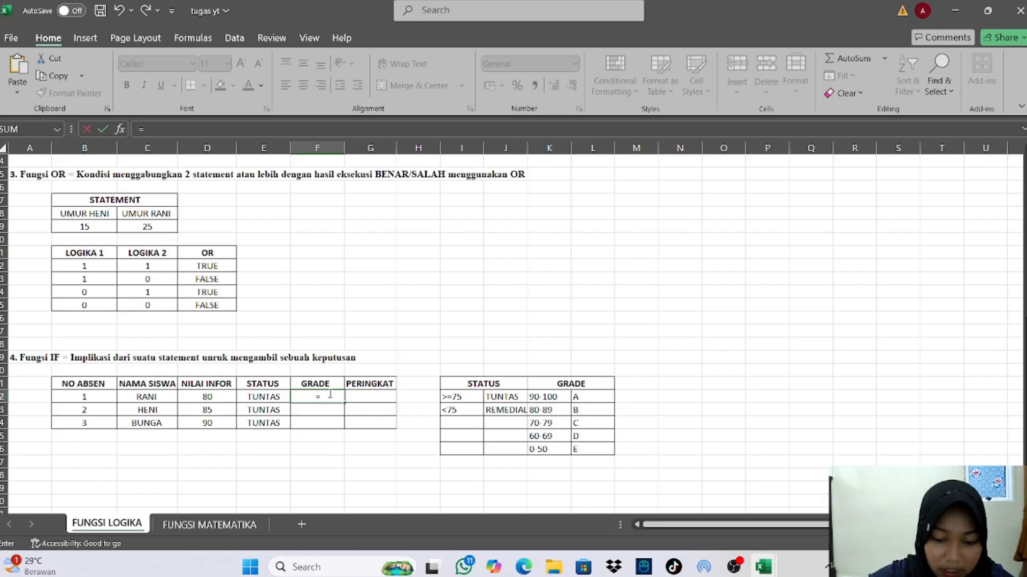
text(IF)
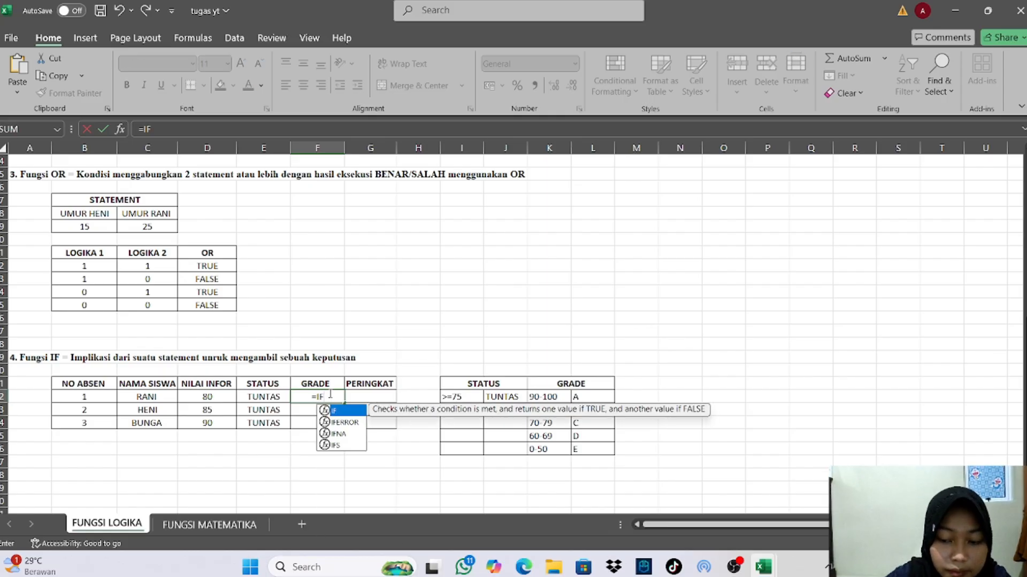
text(()
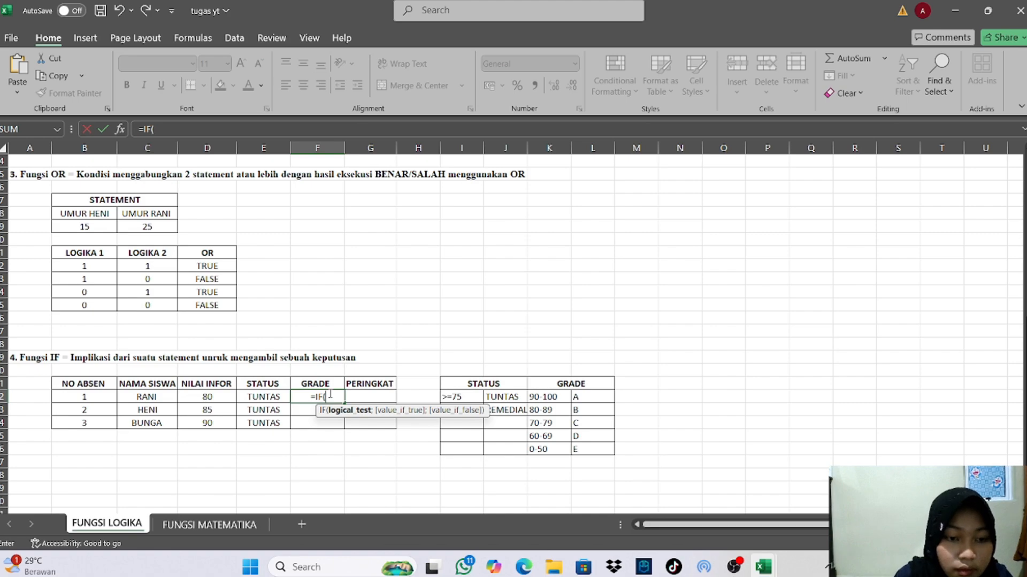
click(222, 396)
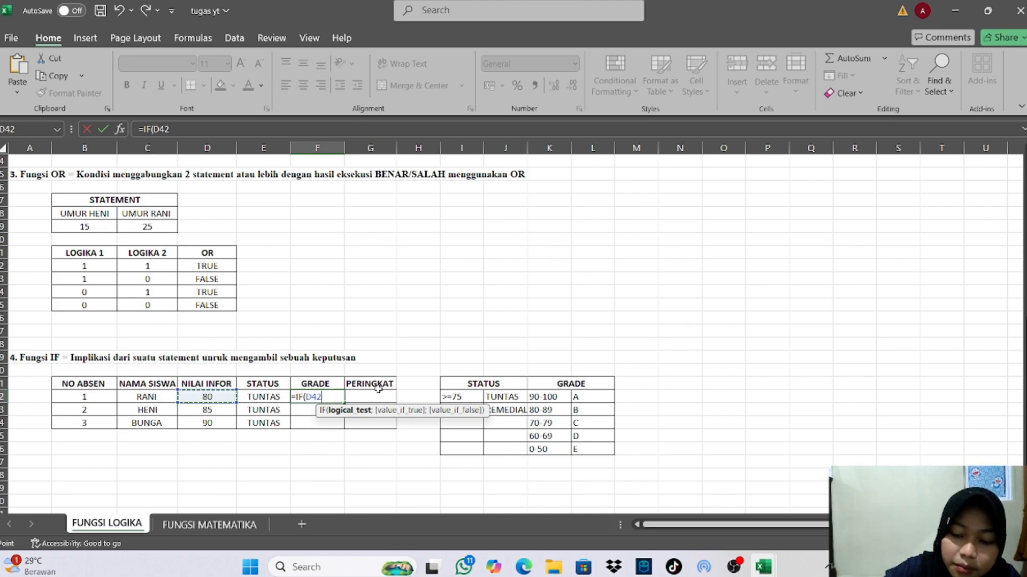
text(>=)
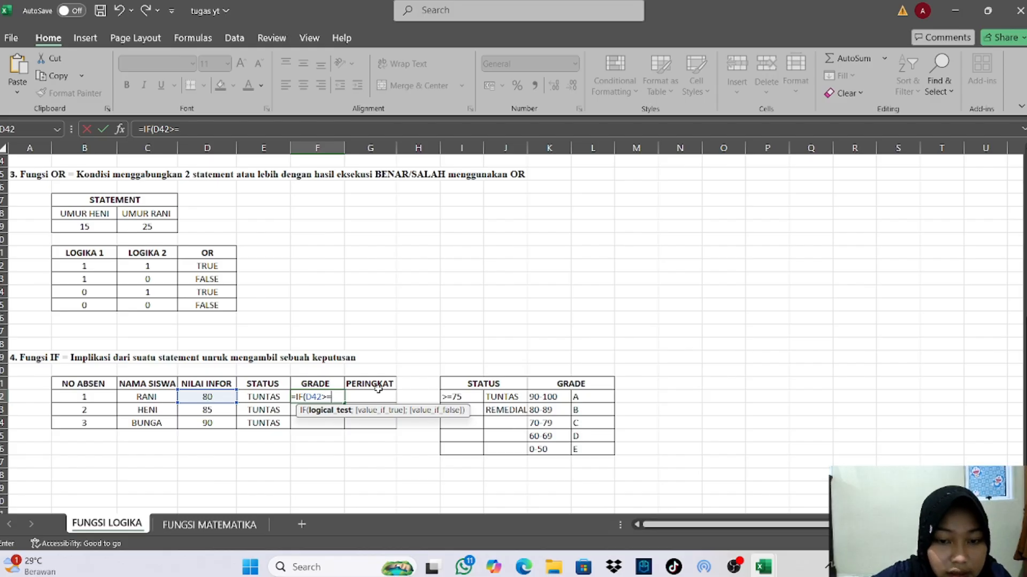
text(90)
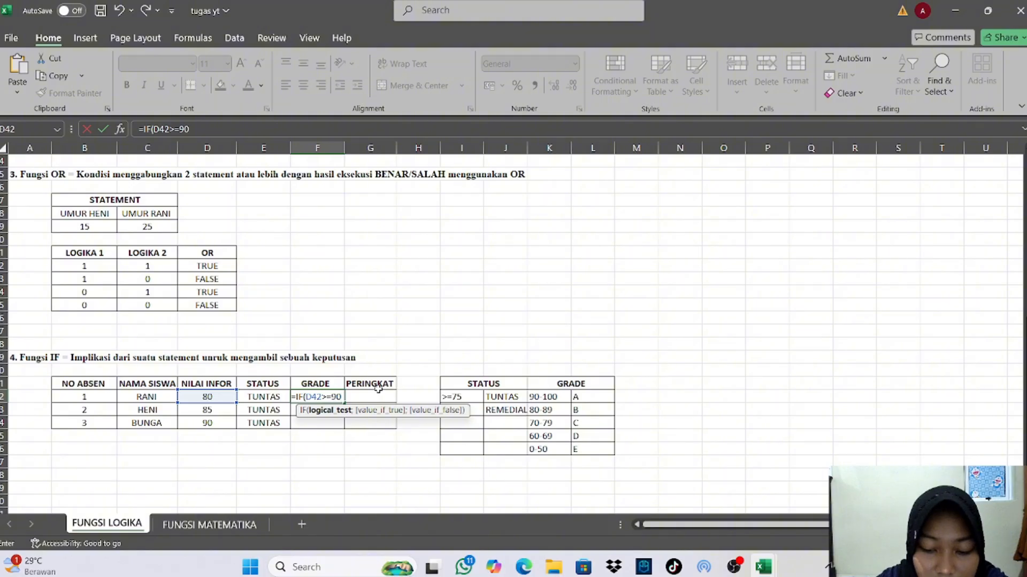
text(;")
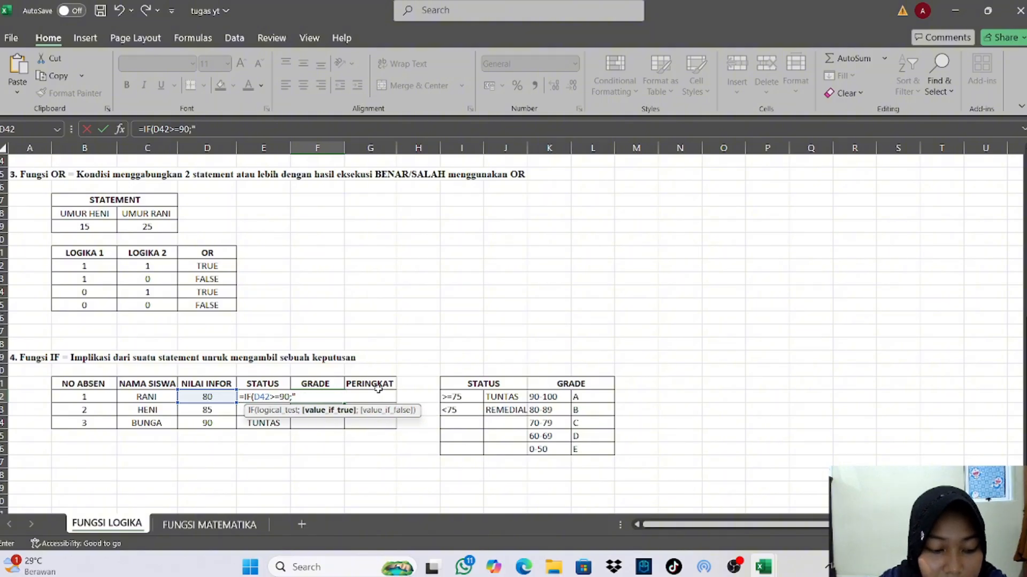
text(A")
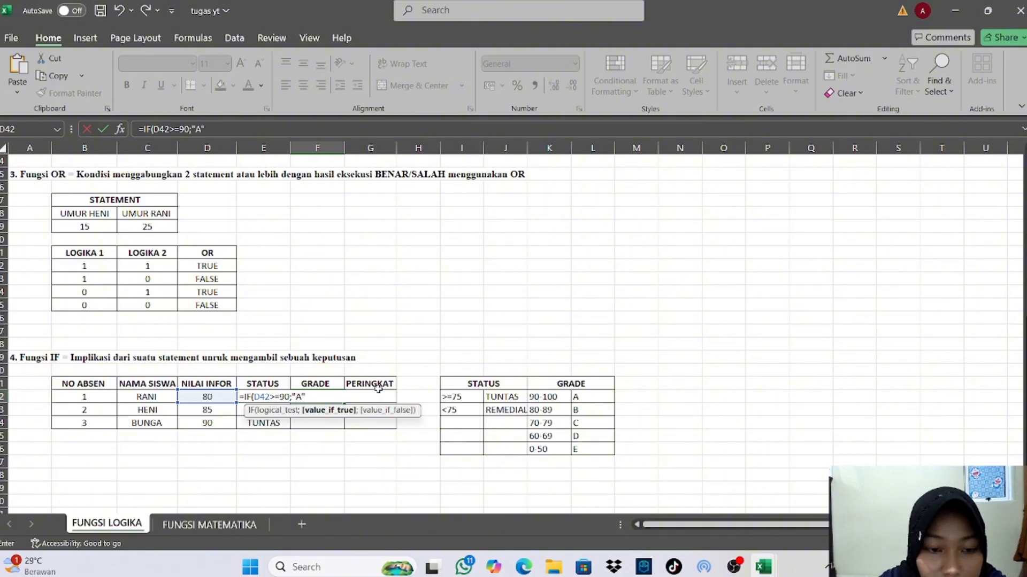
text(;)
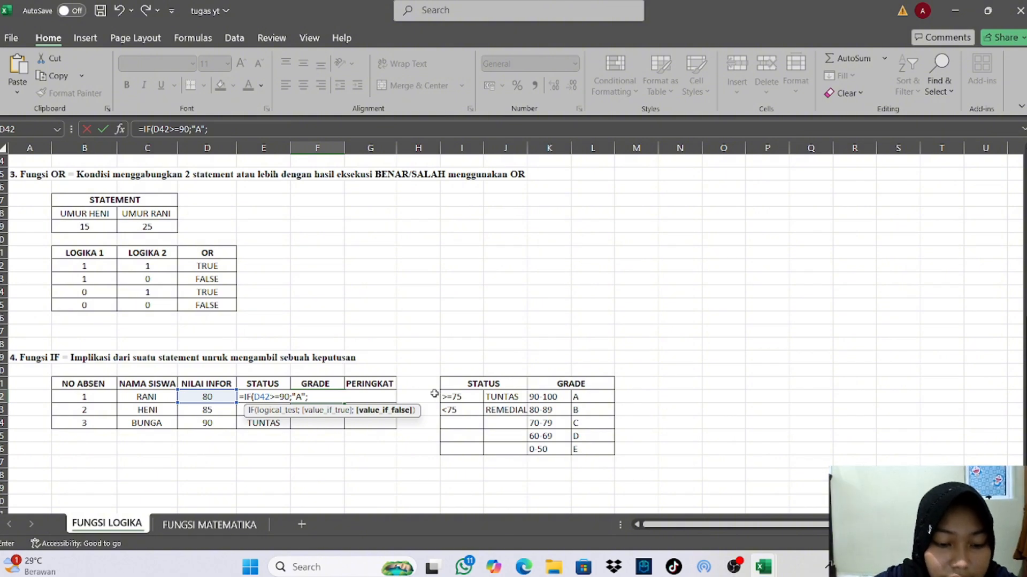
- Extend the GRADE formula in F42 with the nested condition IF(D42>=80;"B"; for grade B
text(IF)
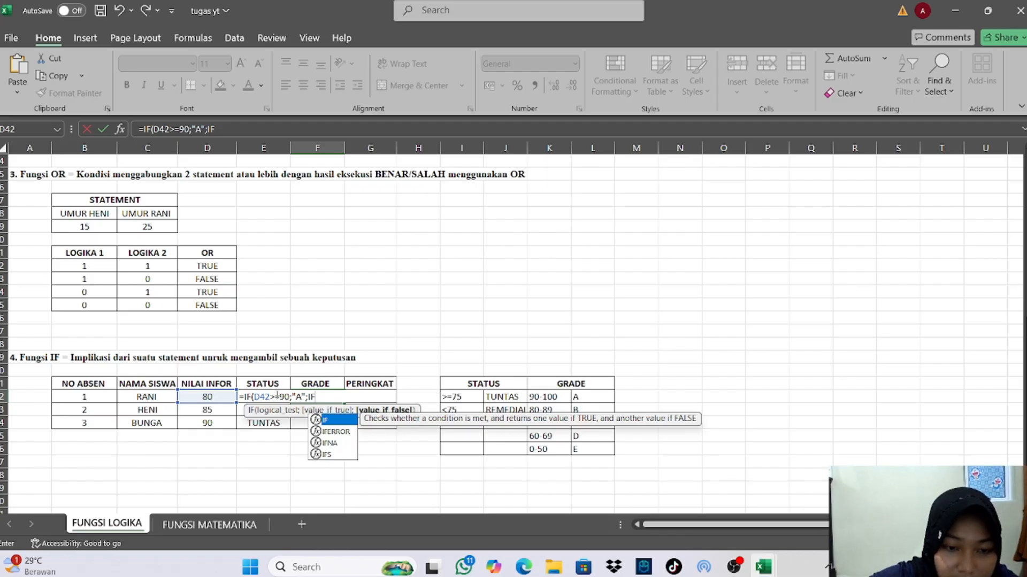
text(()
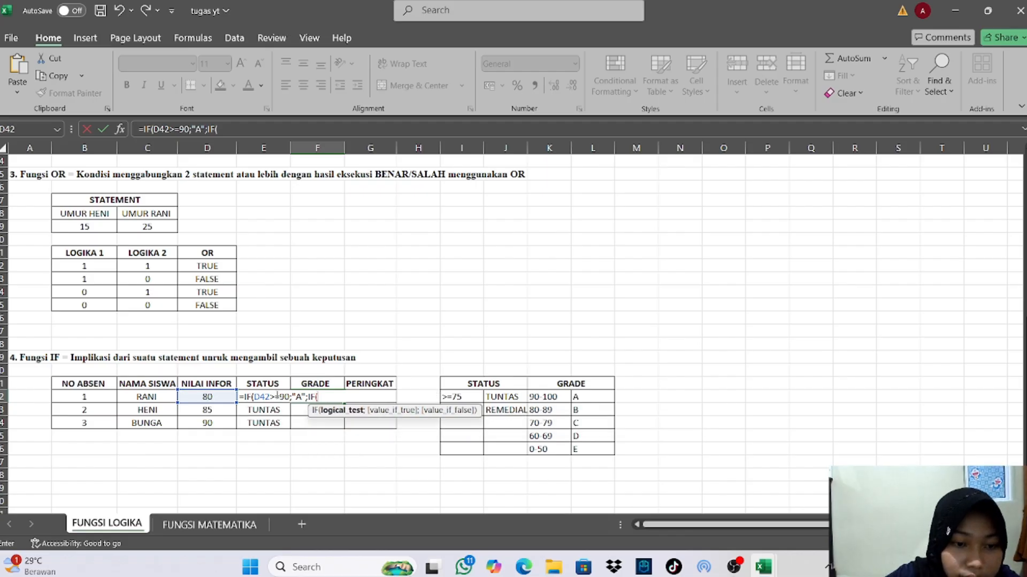
click(206, 396)
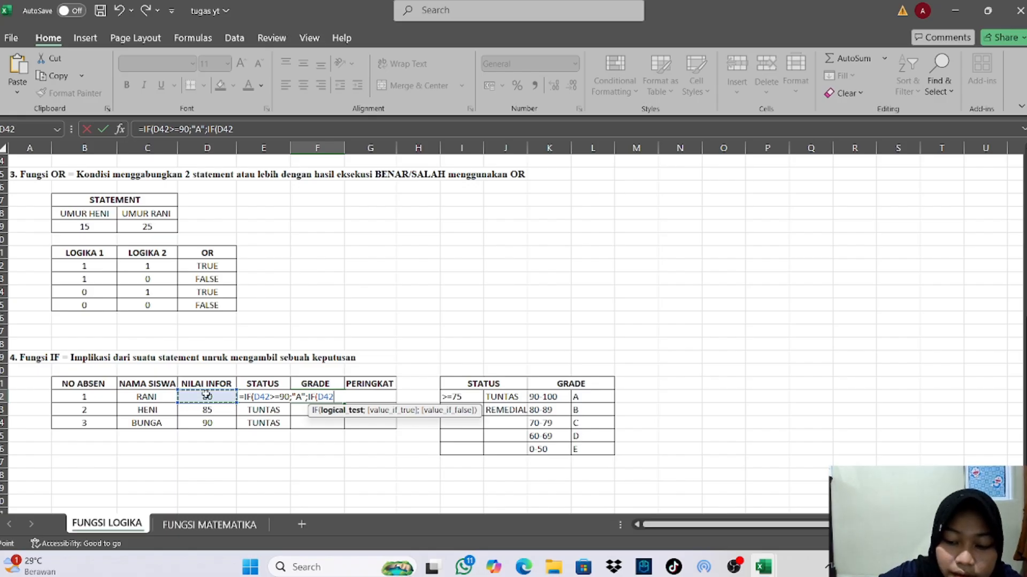
text(>=)
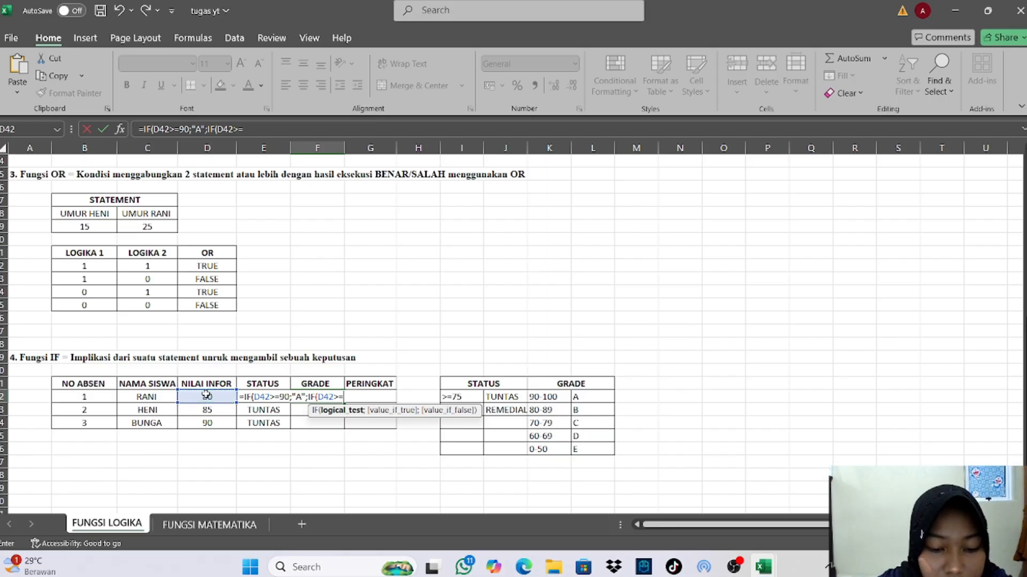
text(80)
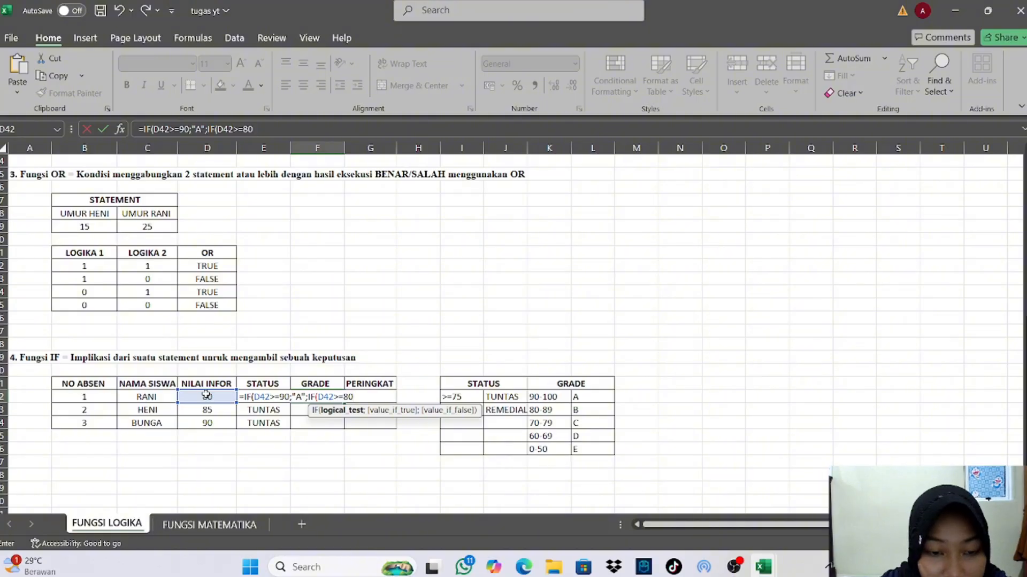
text(;")
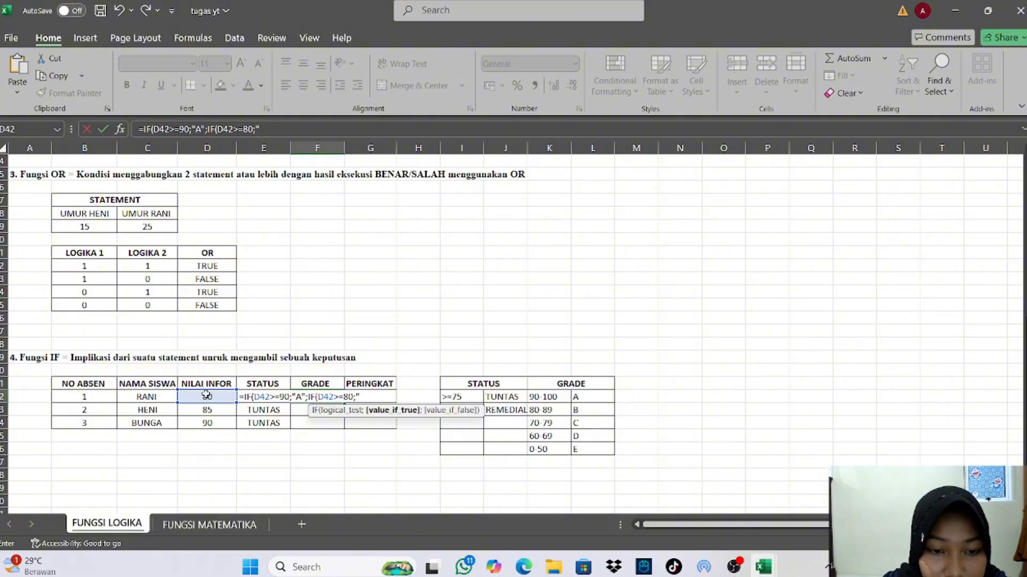
text(B")
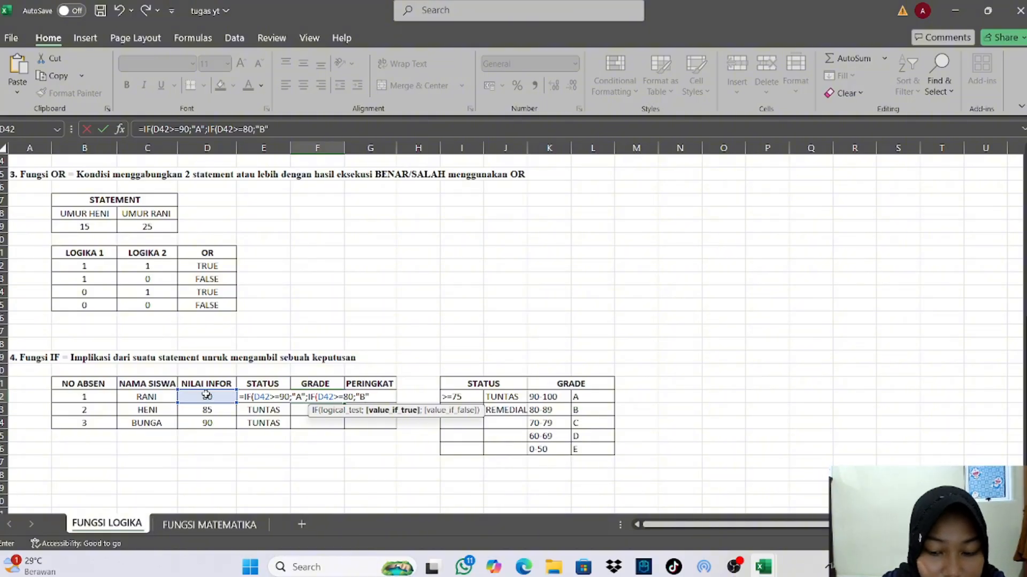
text(;)
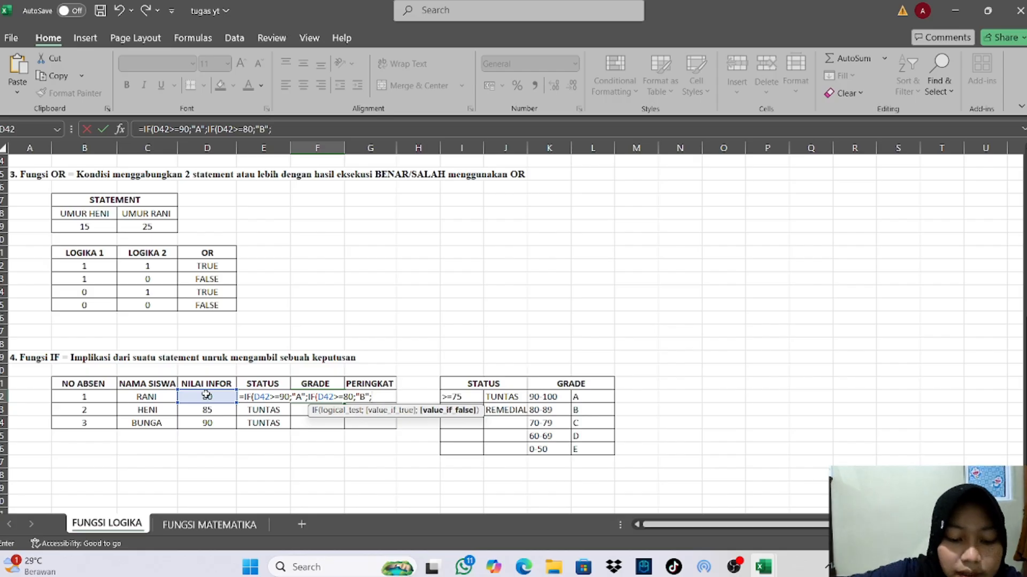
- Add the third nested condition IF(D42>=70;"C"; to the GRADE formula in F42
text(IF)
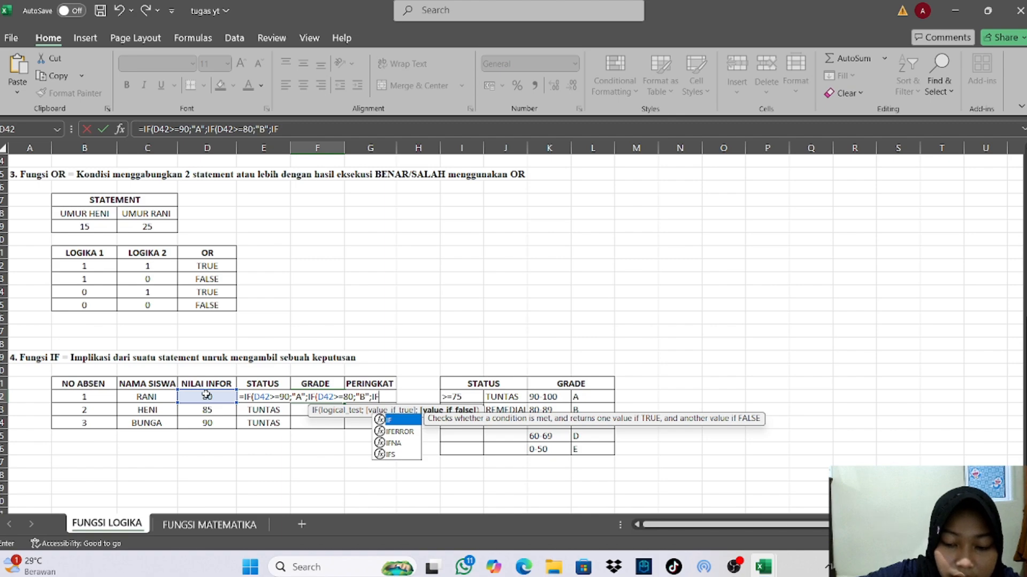
text(()
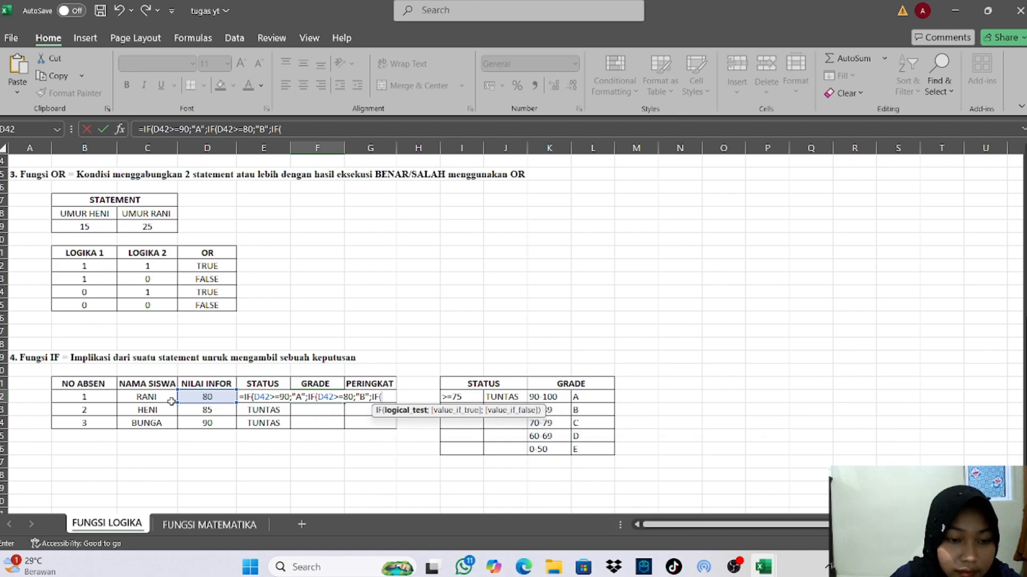
click(205, 396)
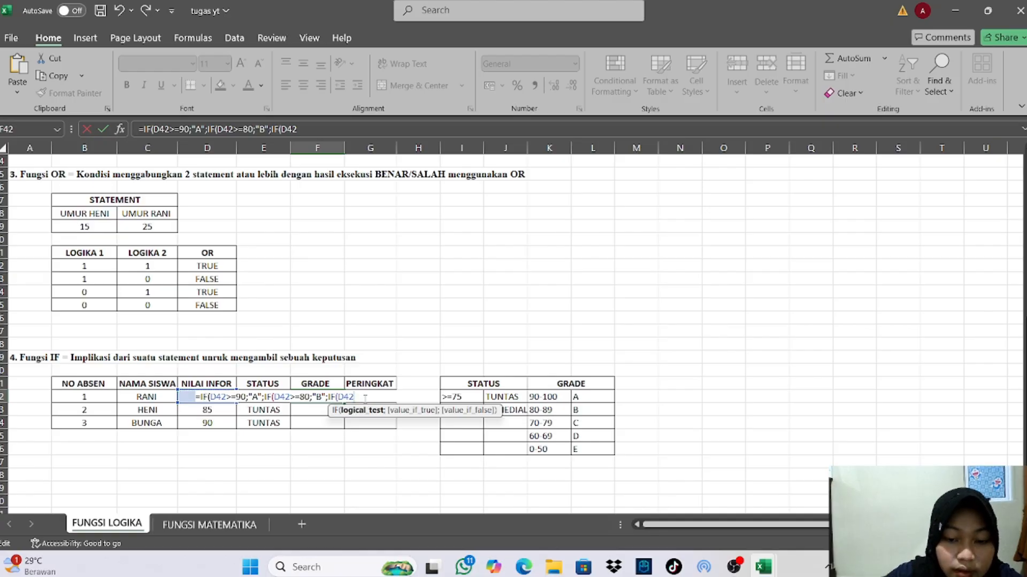
text(>)
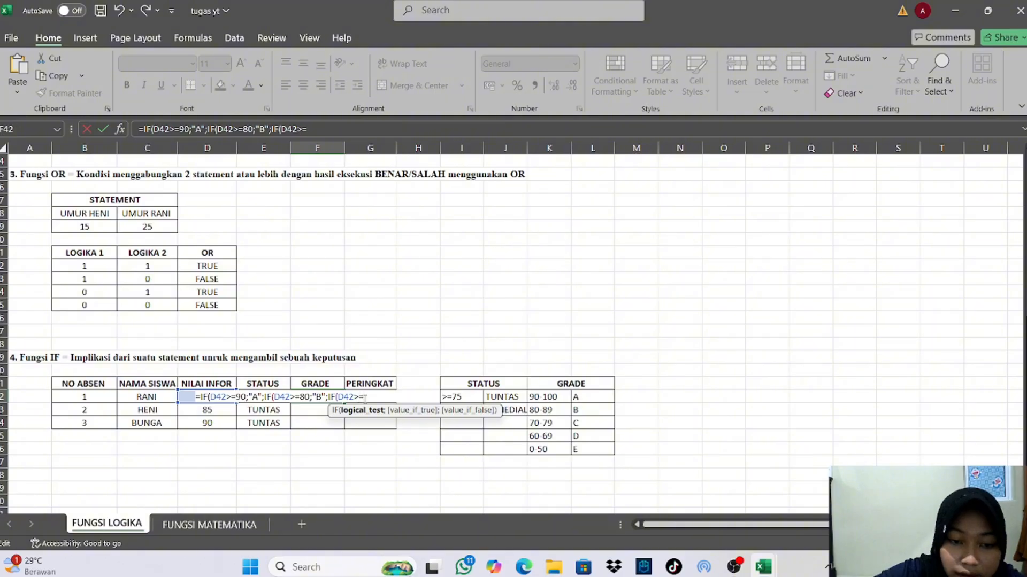
text(=70)
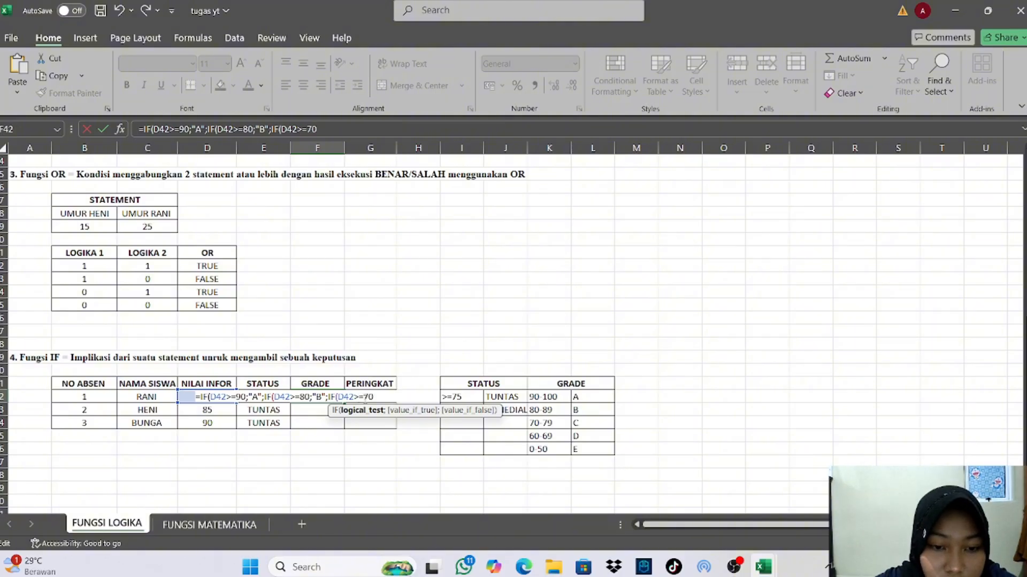
text(;")
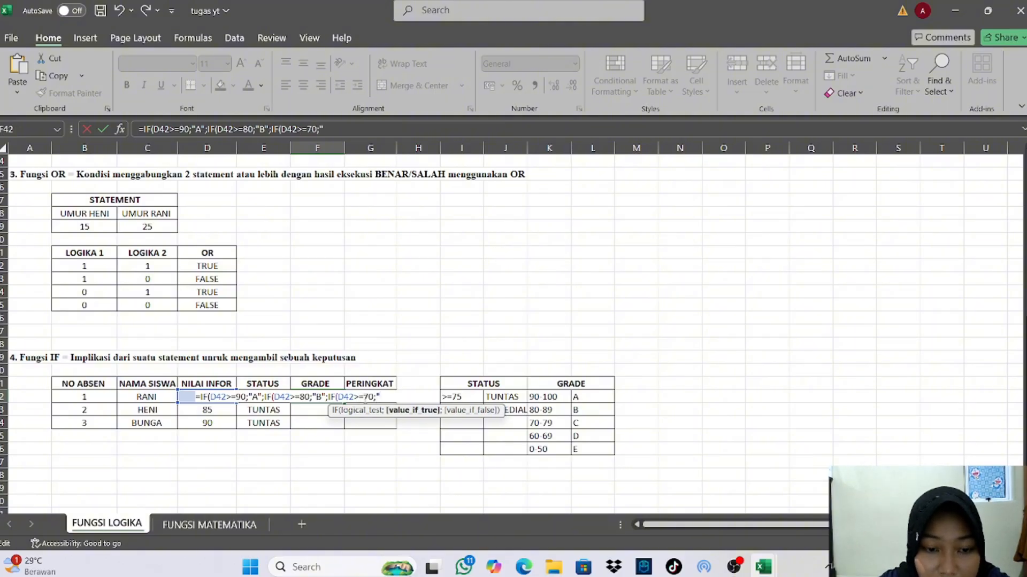
text(C";)
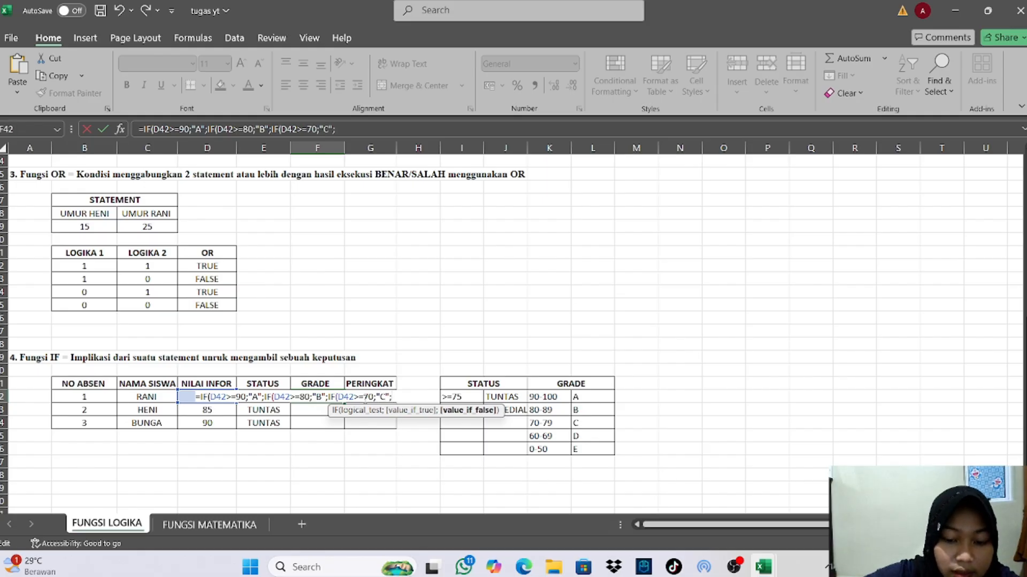
- Add the fourth nested condition IF(D42>=60;"D"; to the GRADE formula in F42
text(IF)
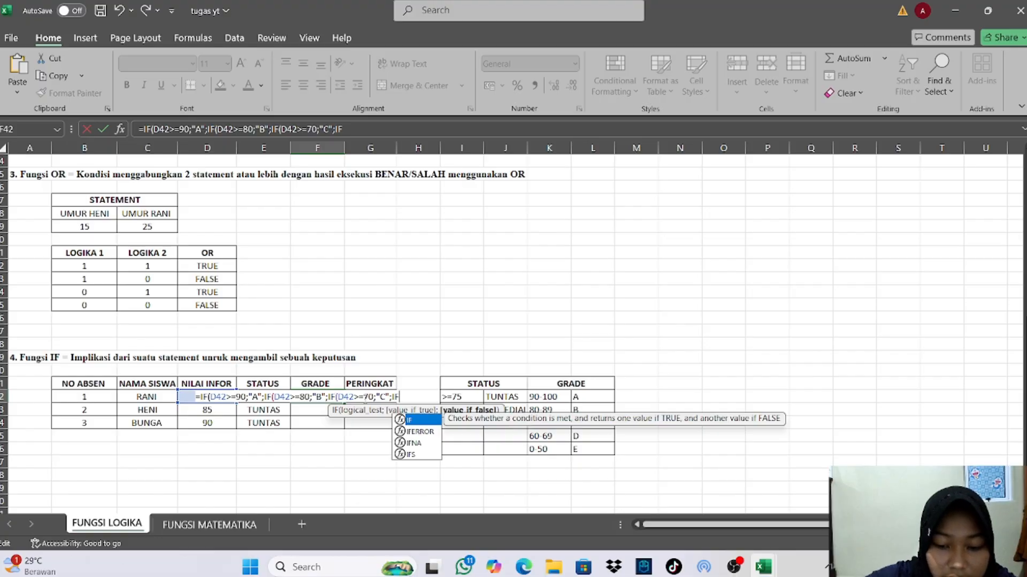
text(()
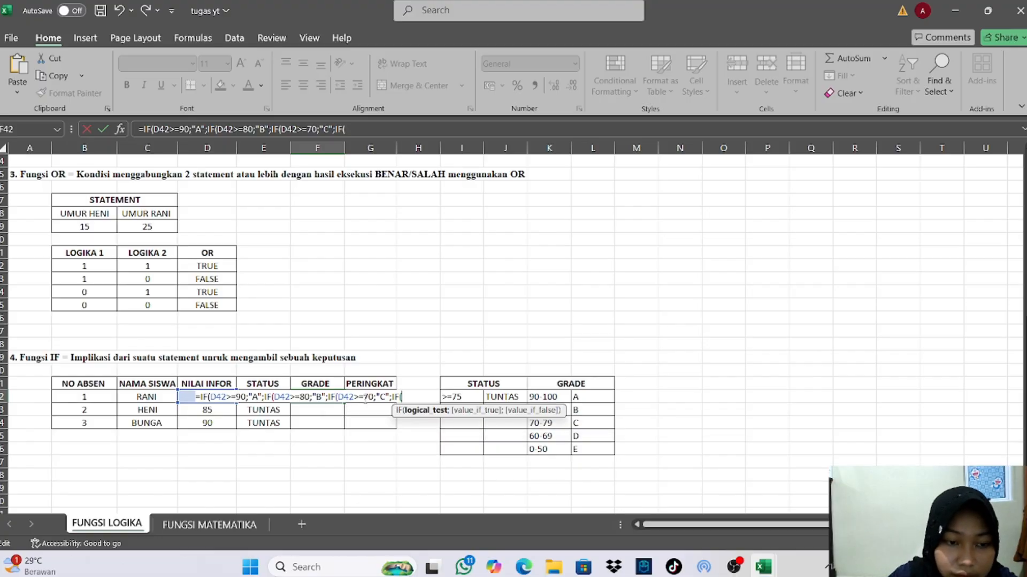
click(186, 398)
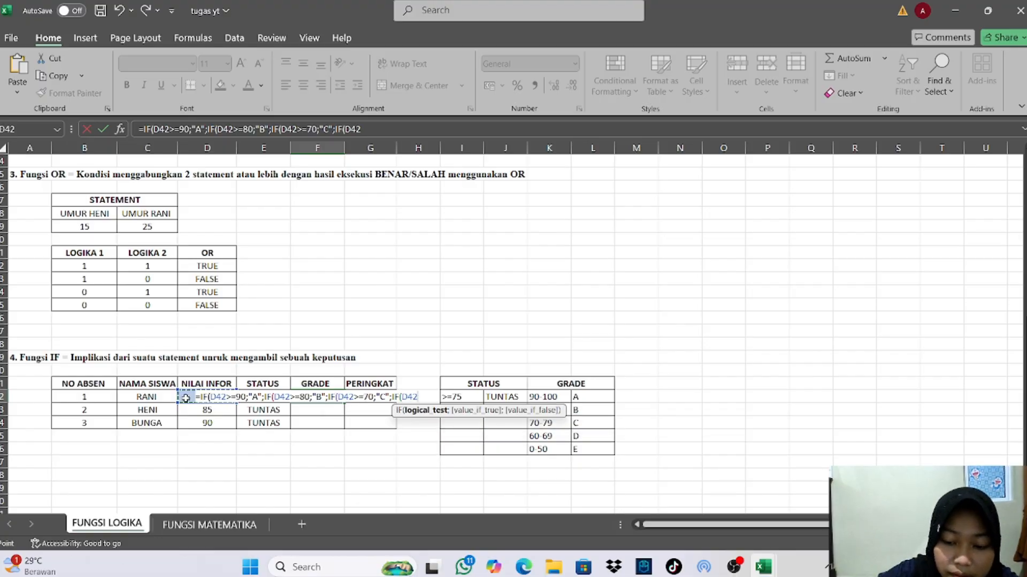
text(>)
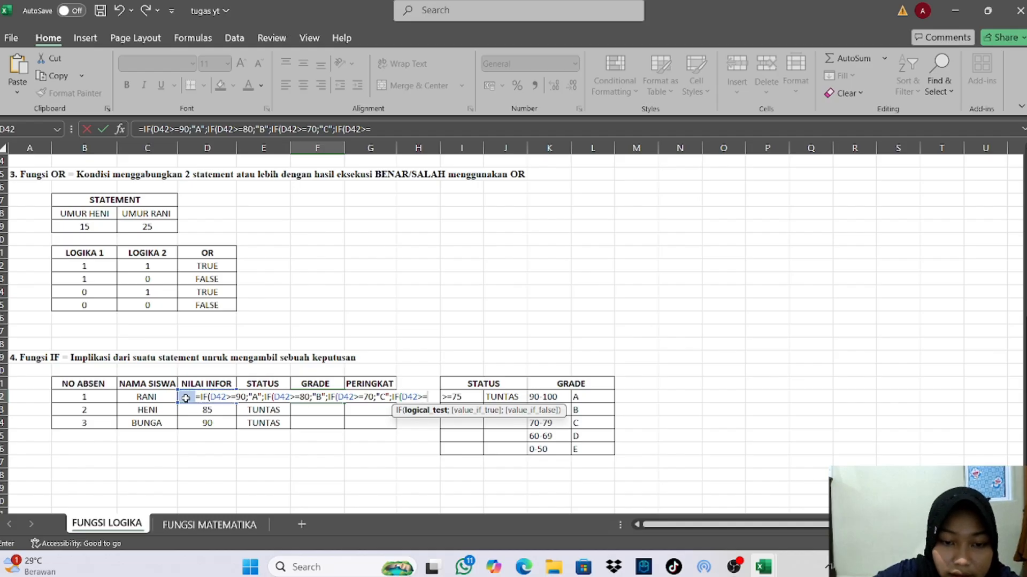
text(=)
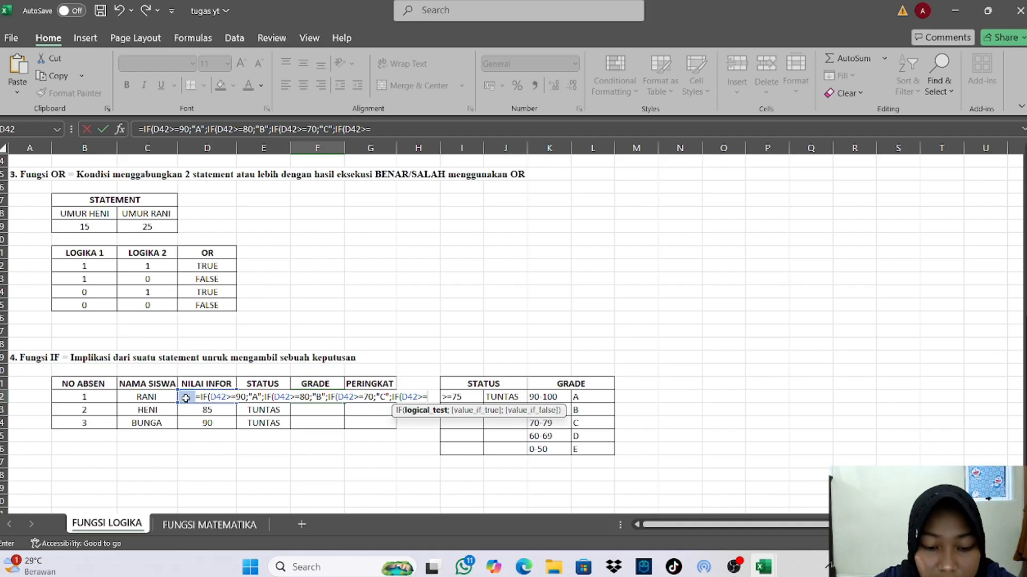
text(60)
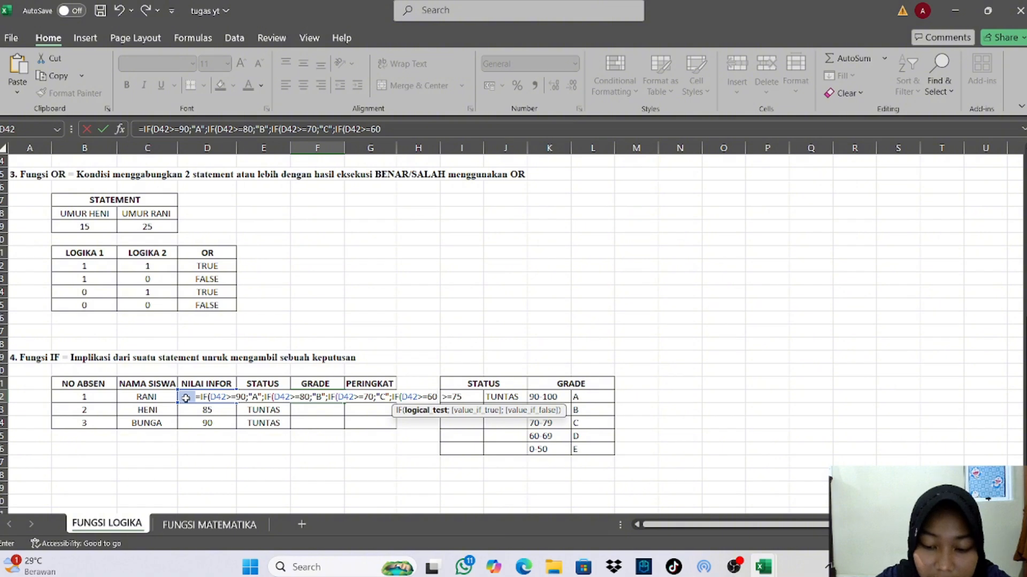
text(;)
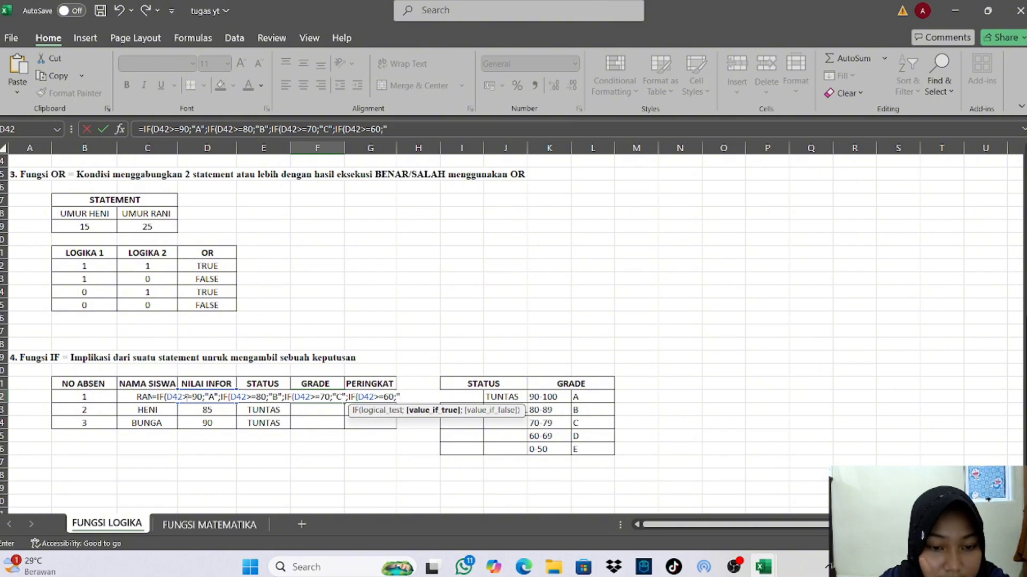
text("D)
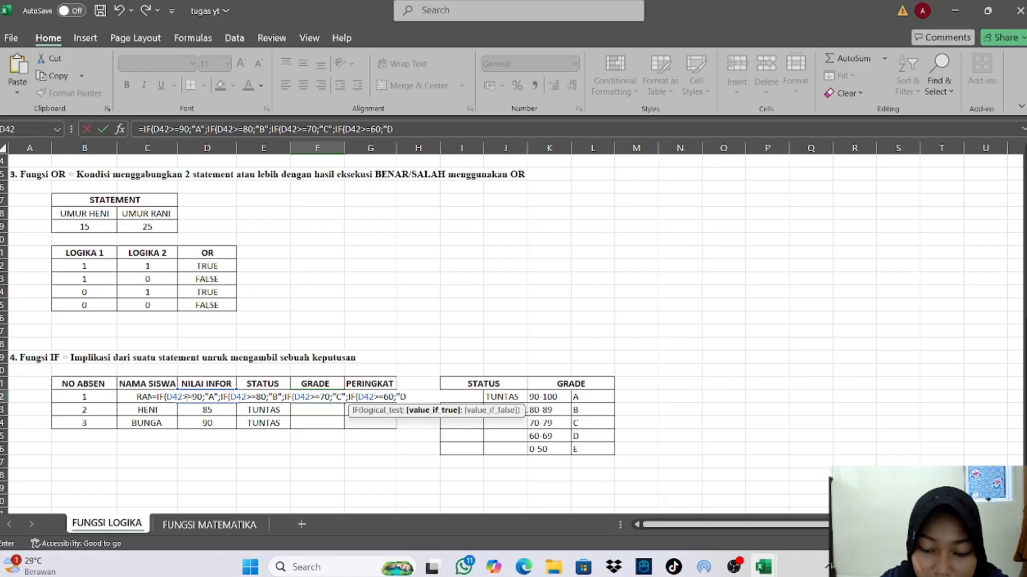
text(")
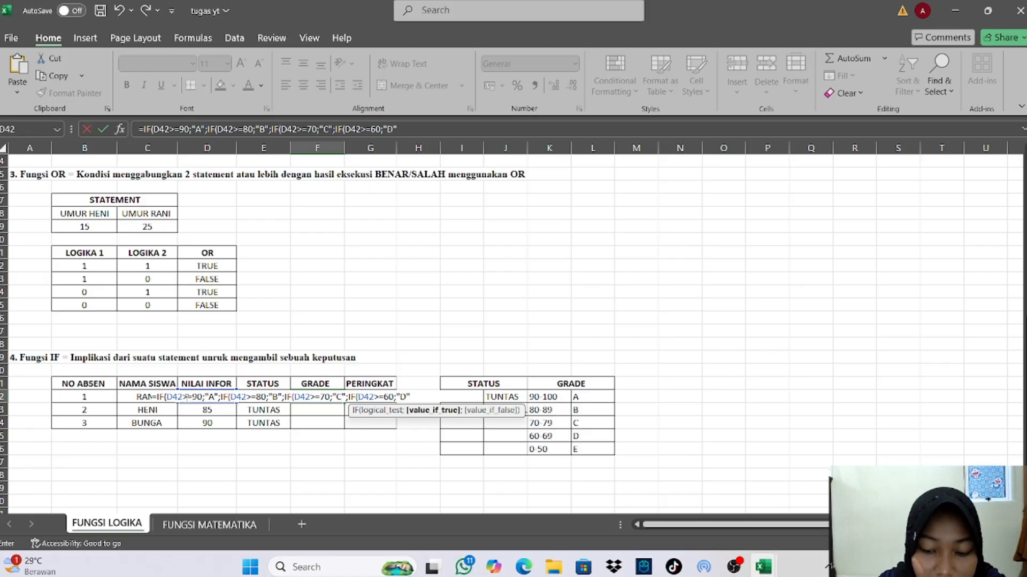
text(;)
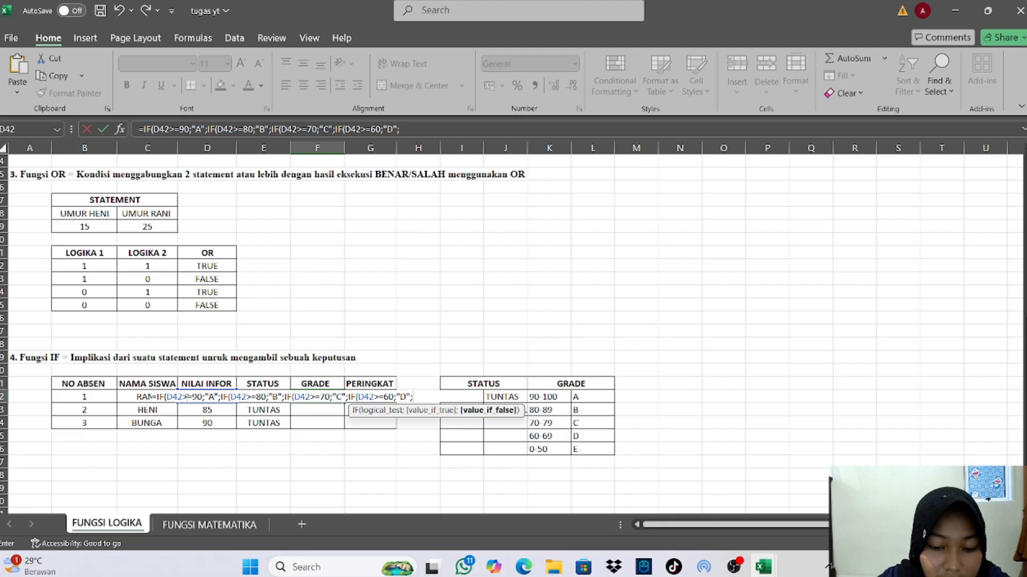
- Add the fifth nested condition IF(D42<=50;"E" to the GRADE formula in F42
text(IF)
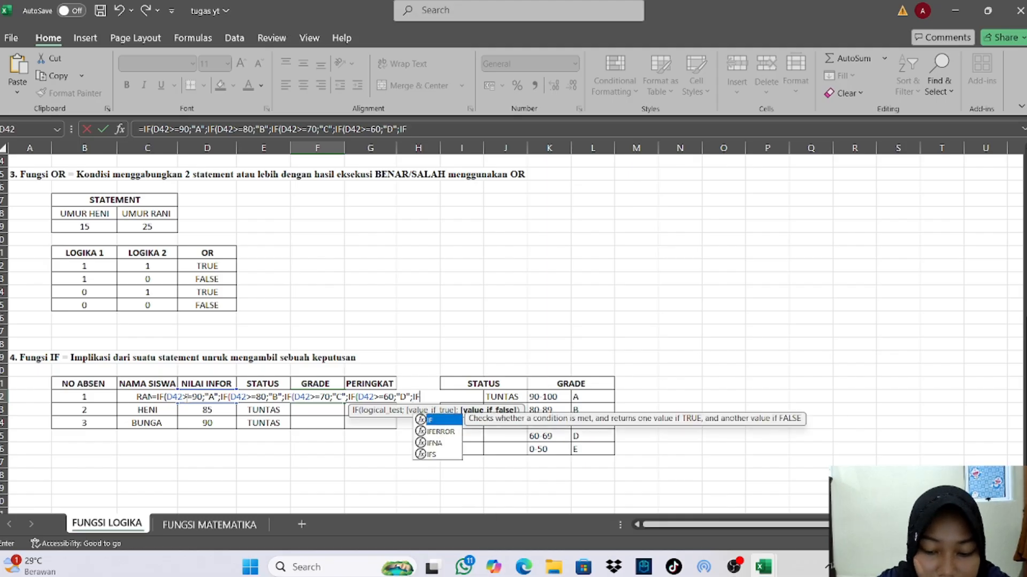
text(()
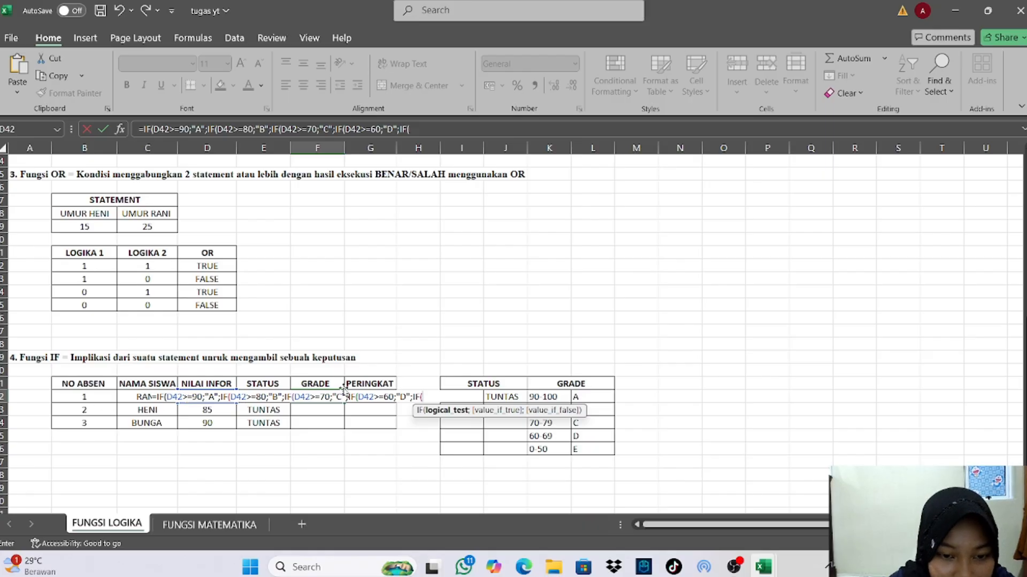
mouse_move(358, 397)
mouse_down()
mouse_move(387, 398)
mouse_move(373, 401)
mouse_up()
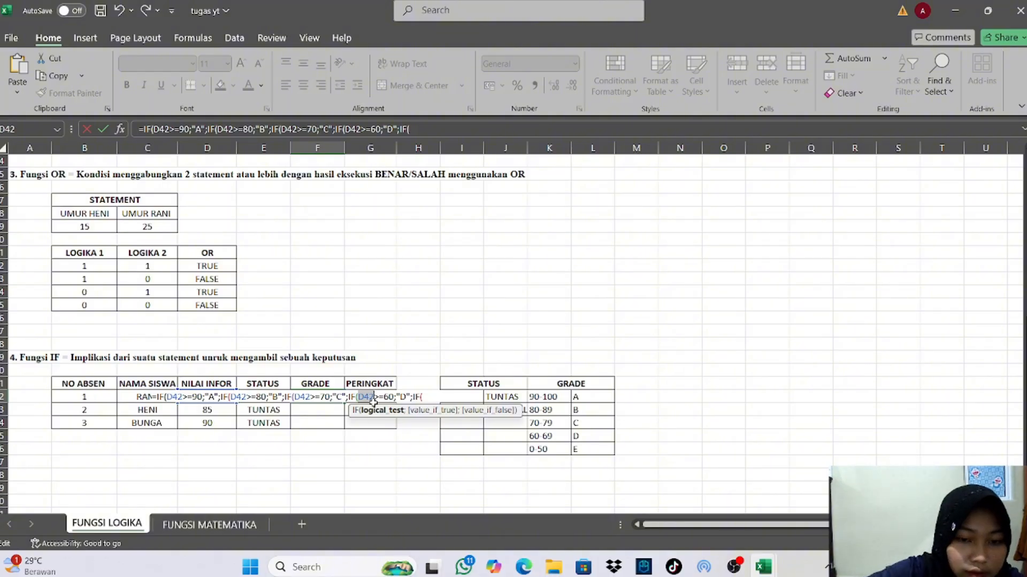
click(430, 396)
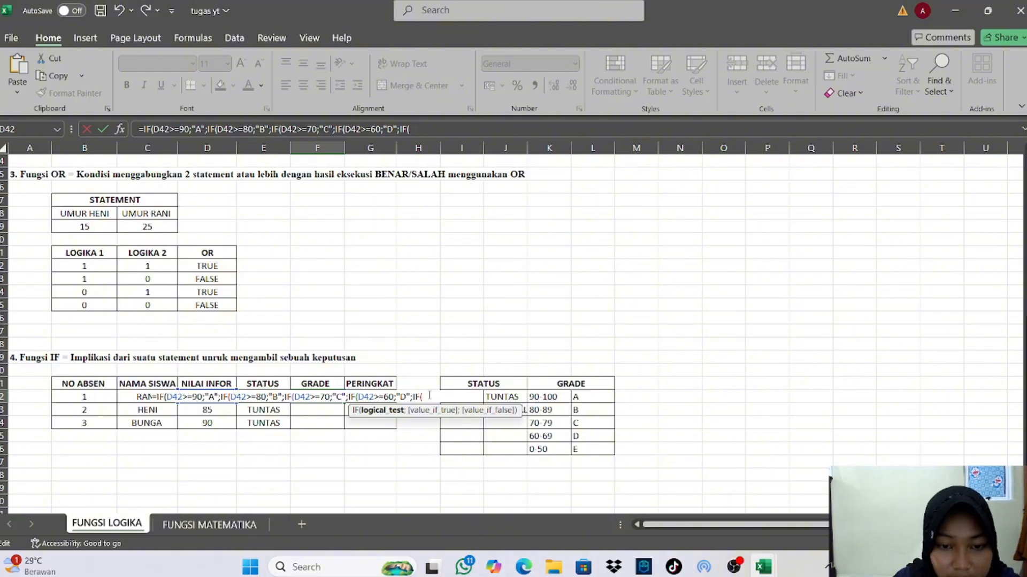
text(D42<=)
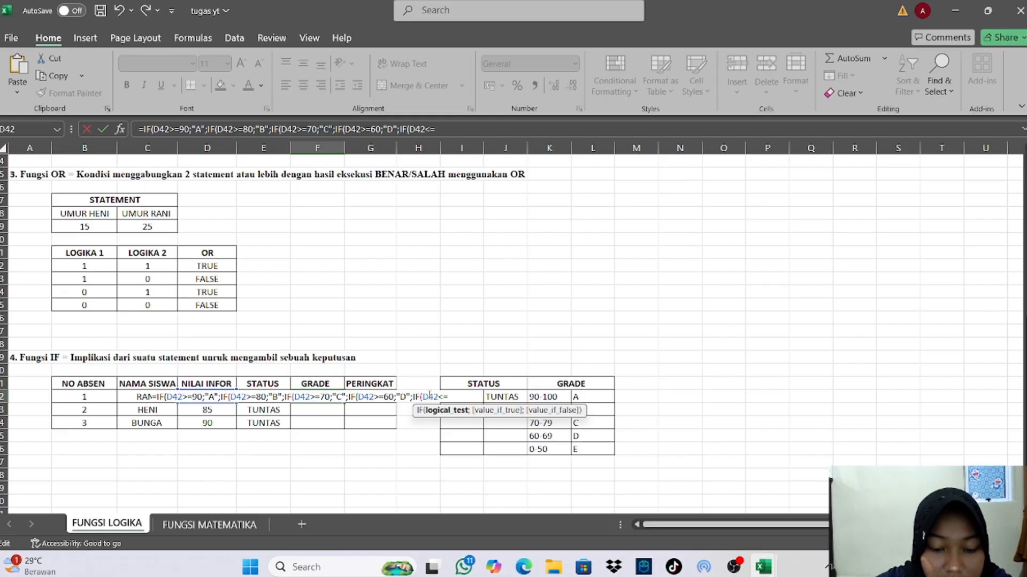
text(60)
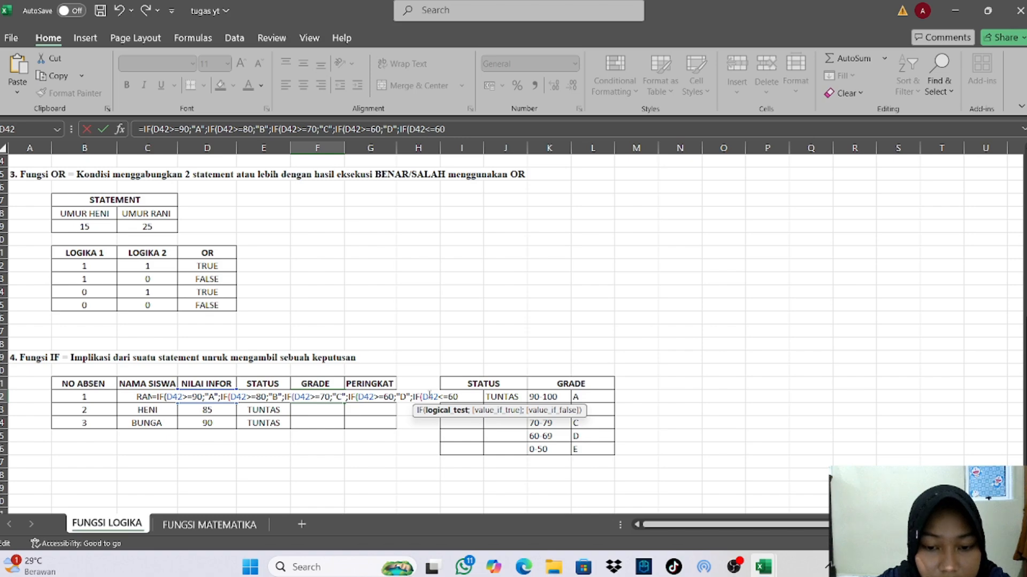
key(BackSpace)
key(BackSpace)
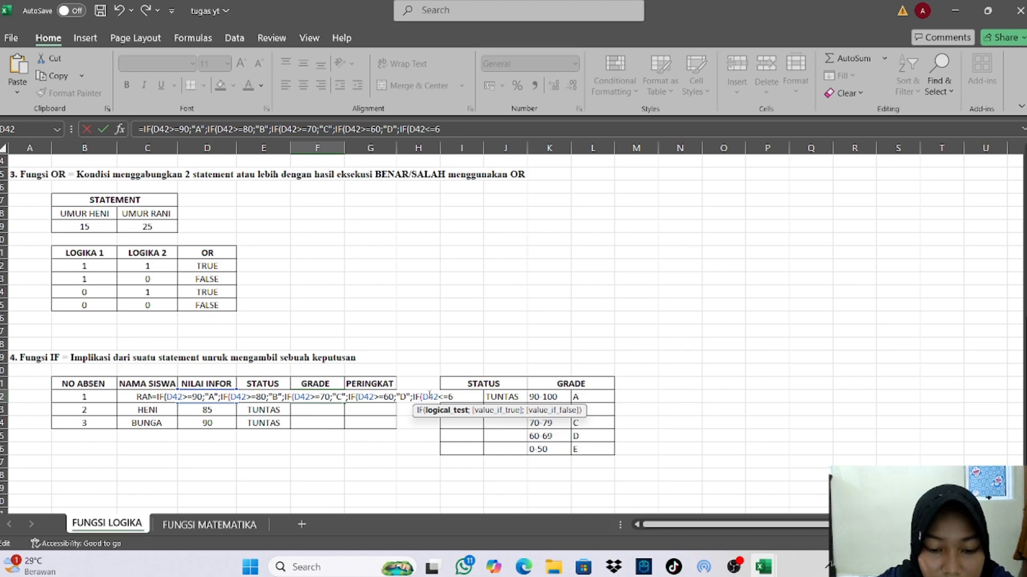
text(50)
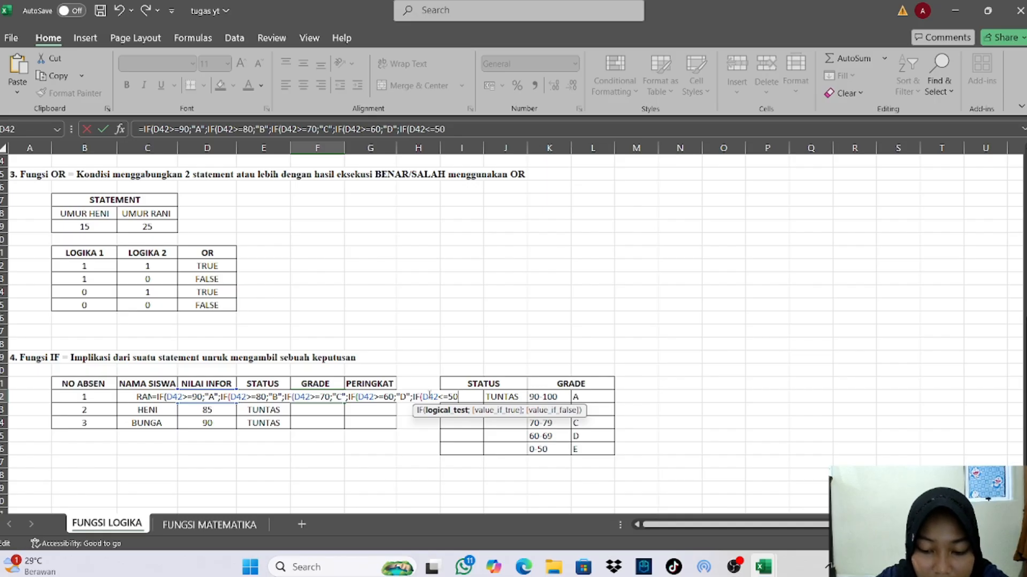
text(;)
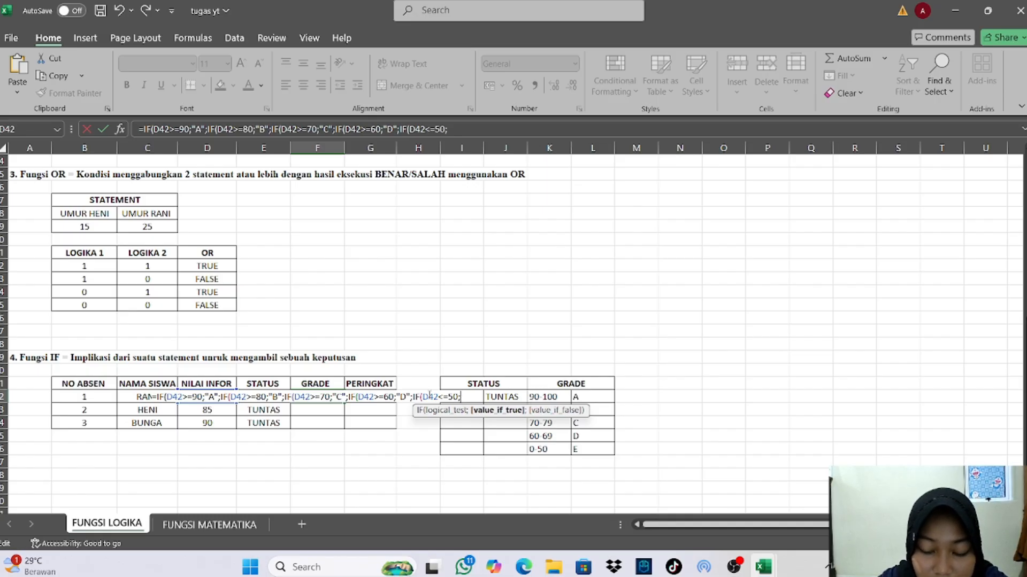
text(")
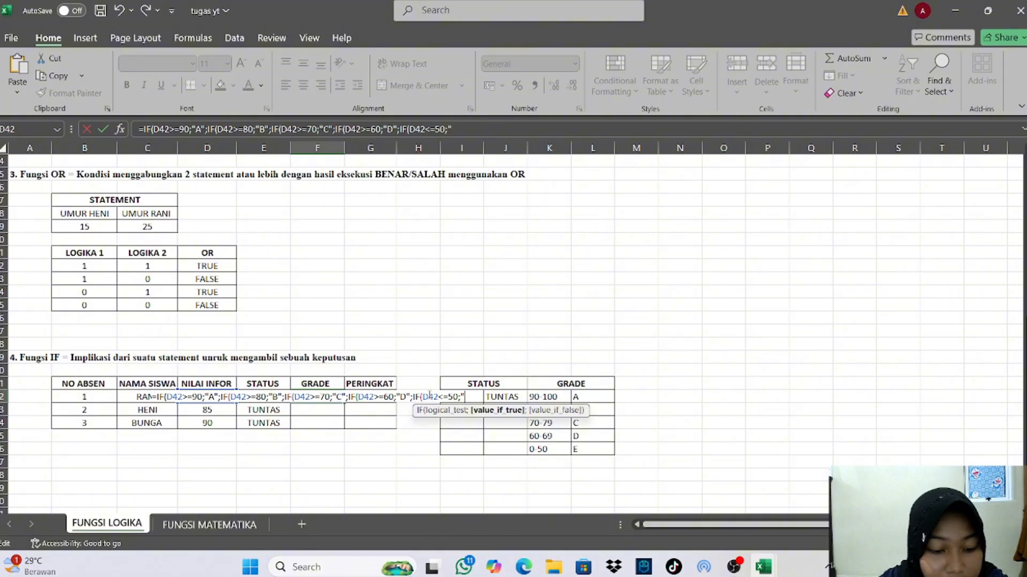
text(E")
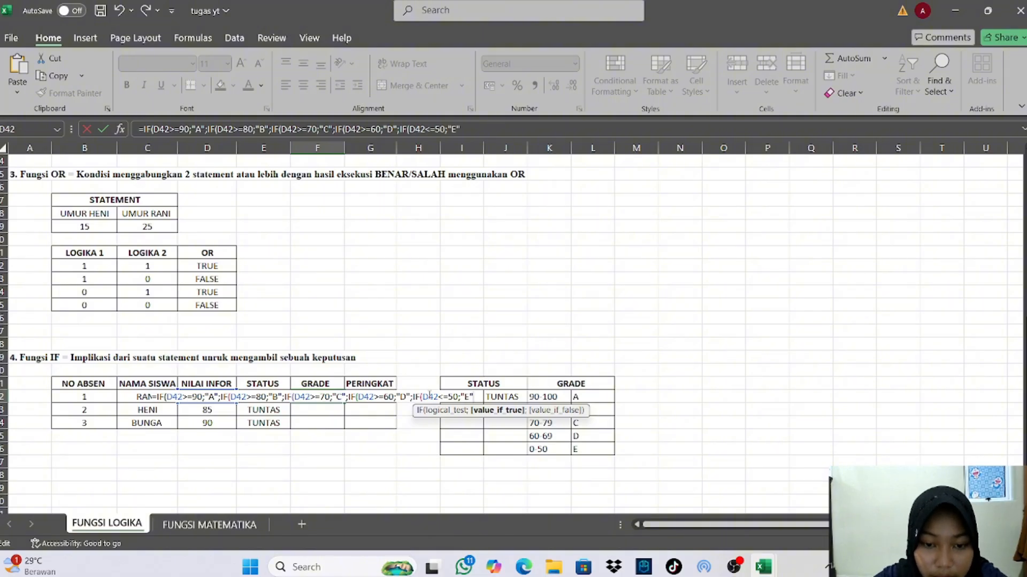
- Complete the GRADE formula in F42, accepting the suggested closing parentheses, and fill it down to F44
text())
key(Return)
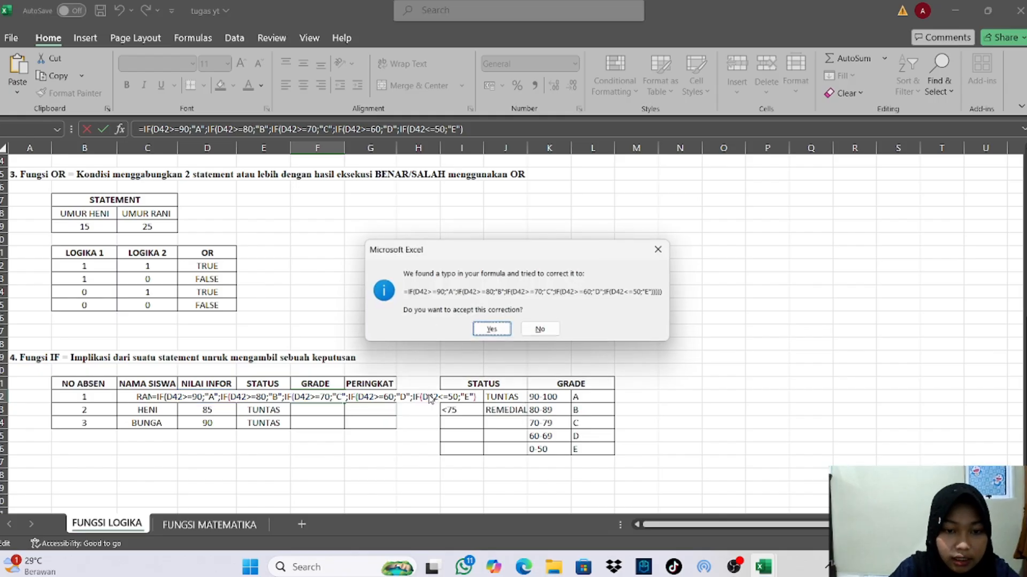
click(491, 330)
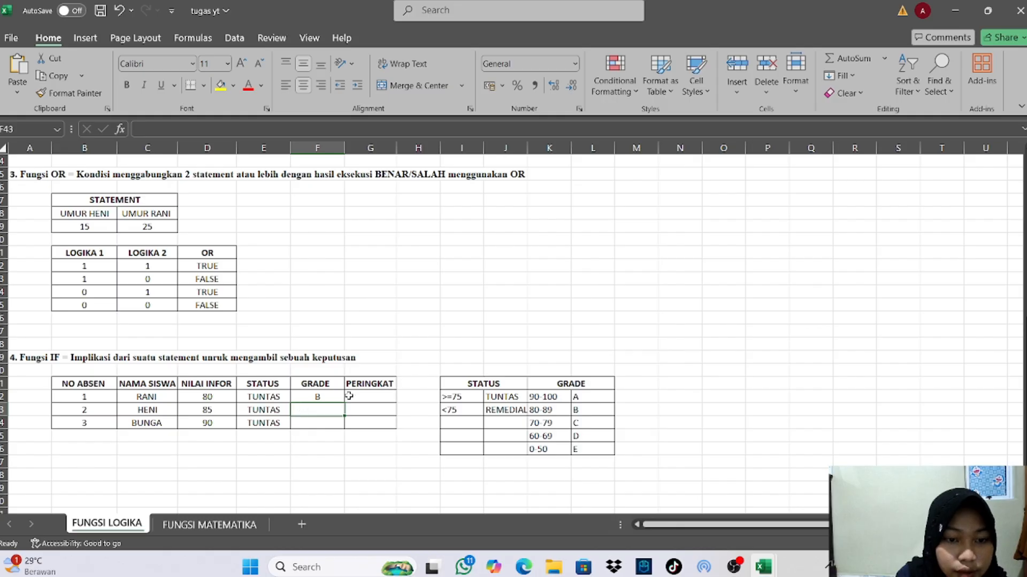
click(320, 397)
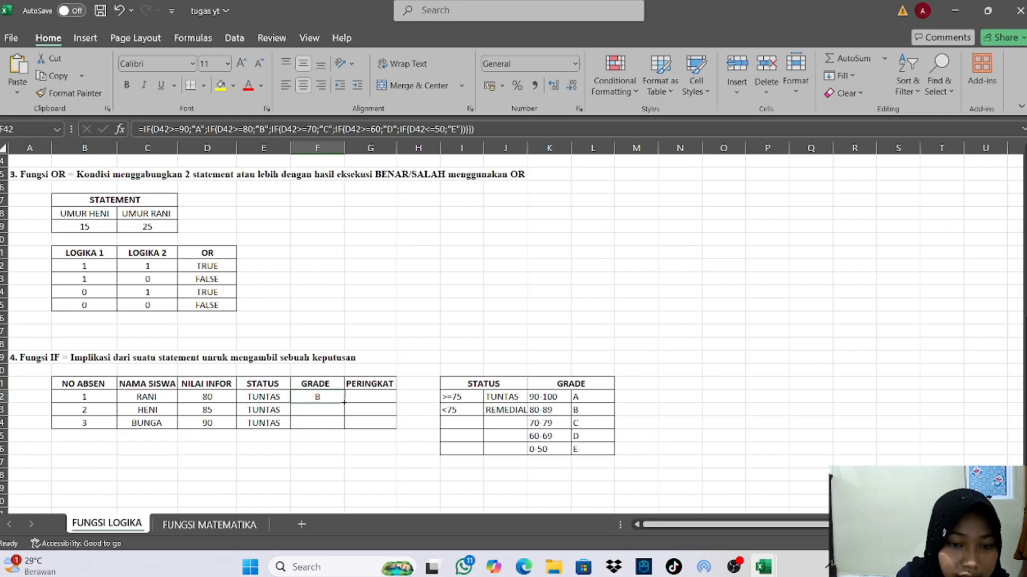
drag(344, 402, 340, 430)
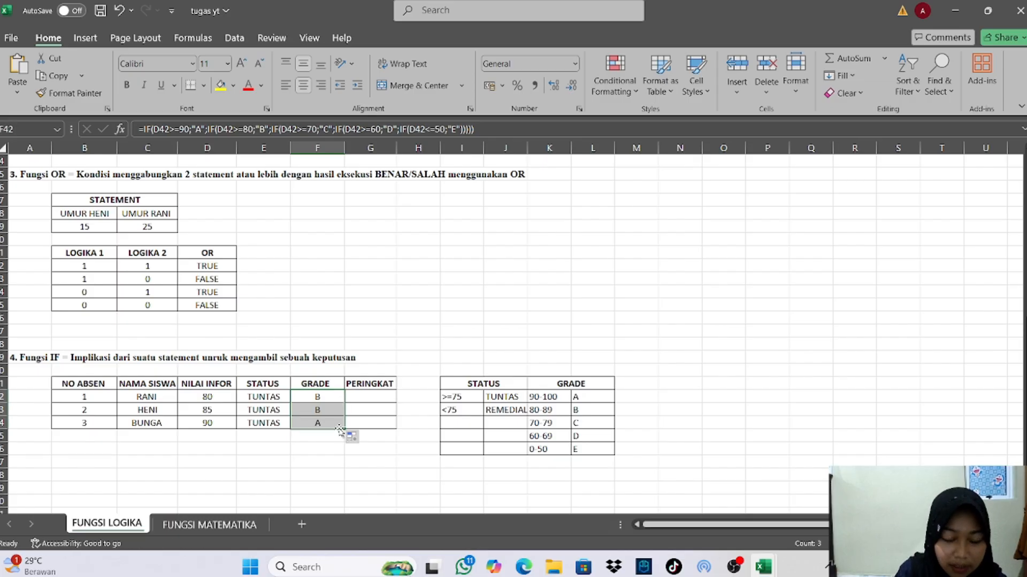
- Enter the formula =RANK(D42;$D$42:$D$44;0) in G42 of the PERINGKAT column, ranking in descending order
double_click(369, 397)
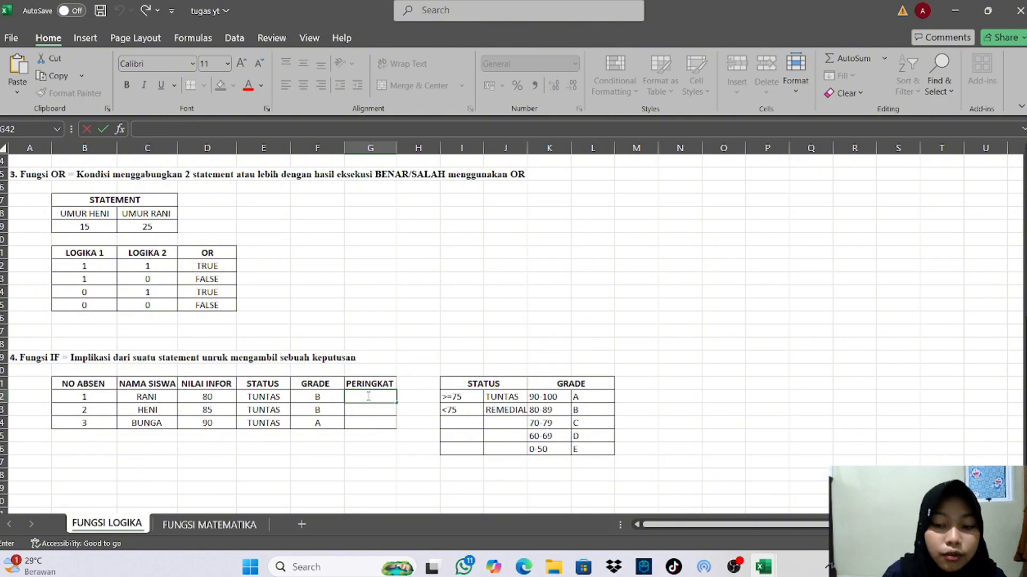
text(=R)
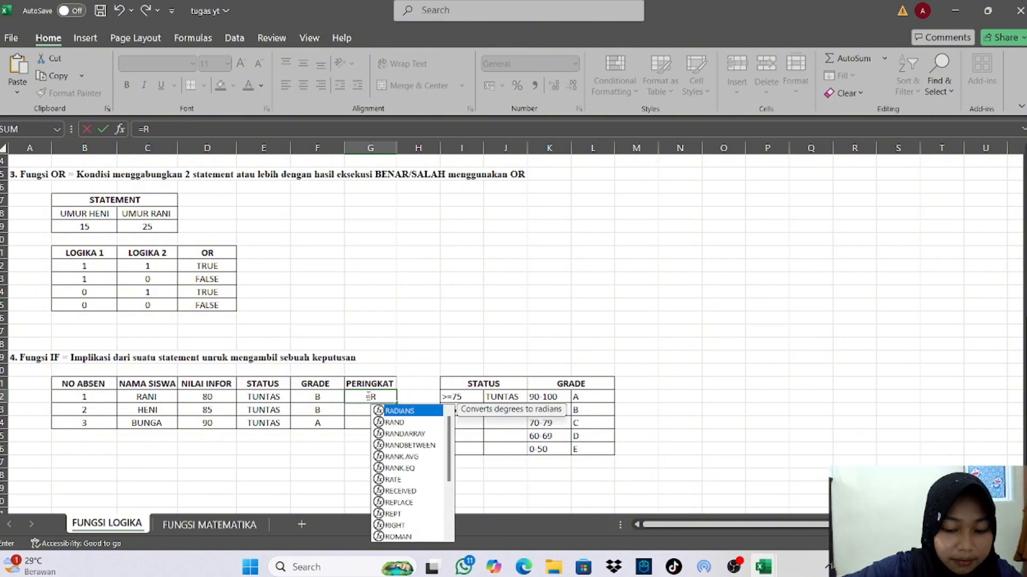
text(ANK)
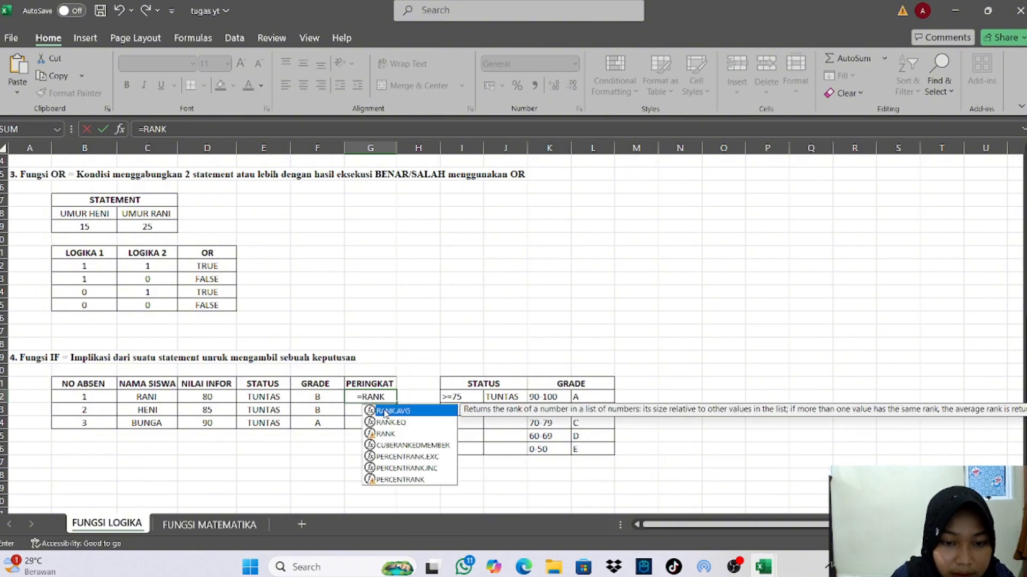
text(()
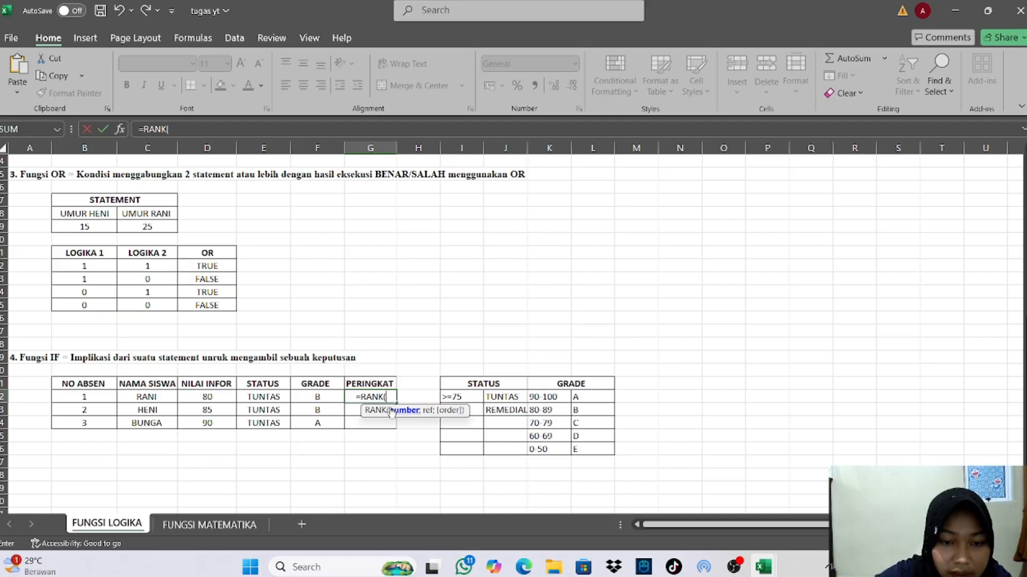
click(222, 396)
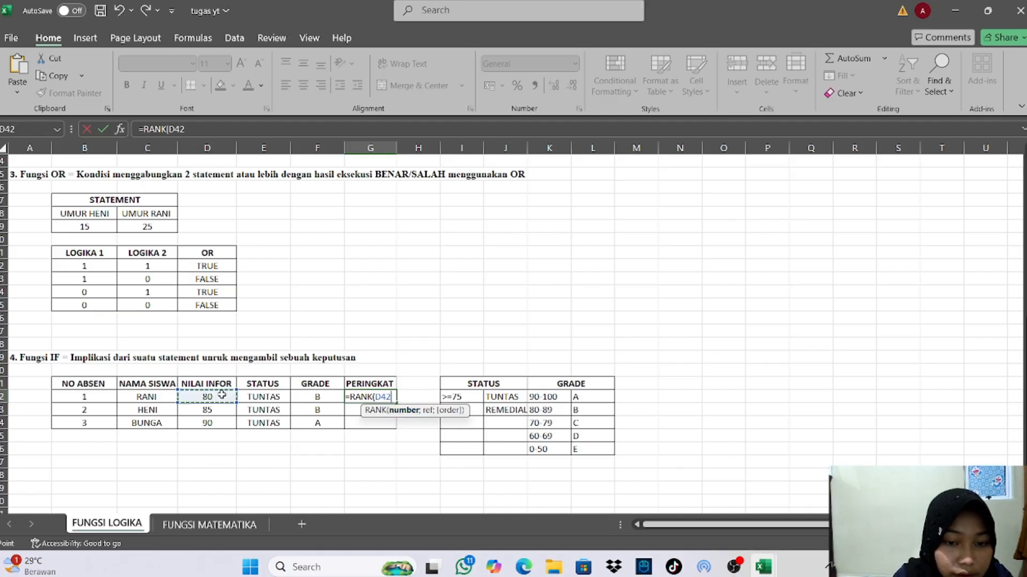
text(;)
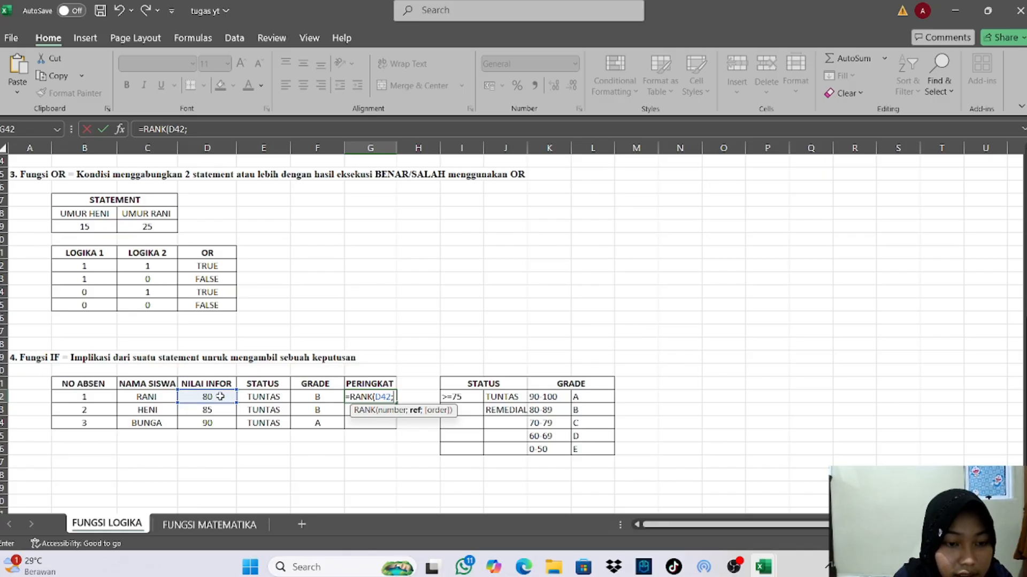
drag(218, 396, 211, 424)
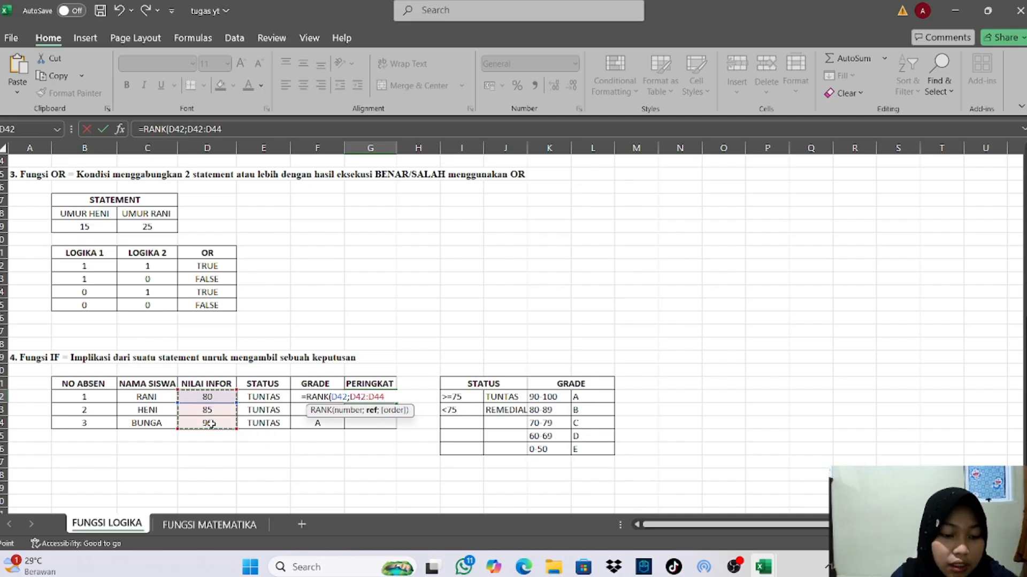
key(F4)
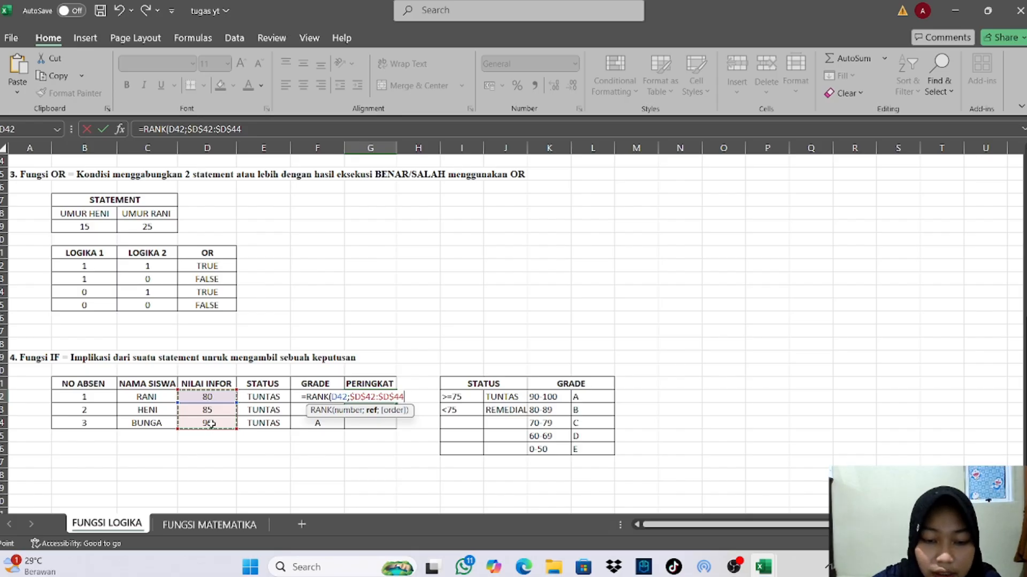
text(;)
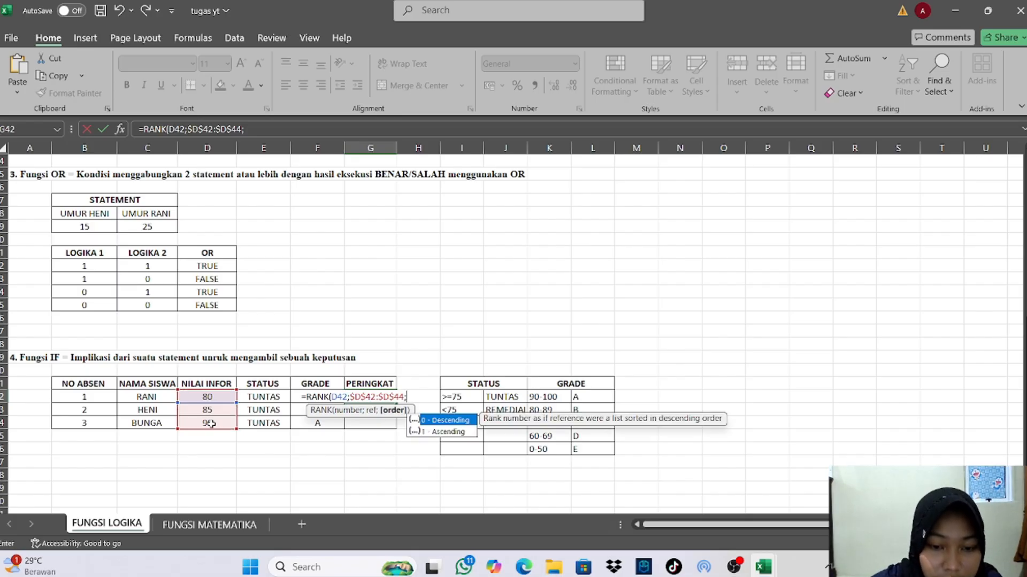
text(0))
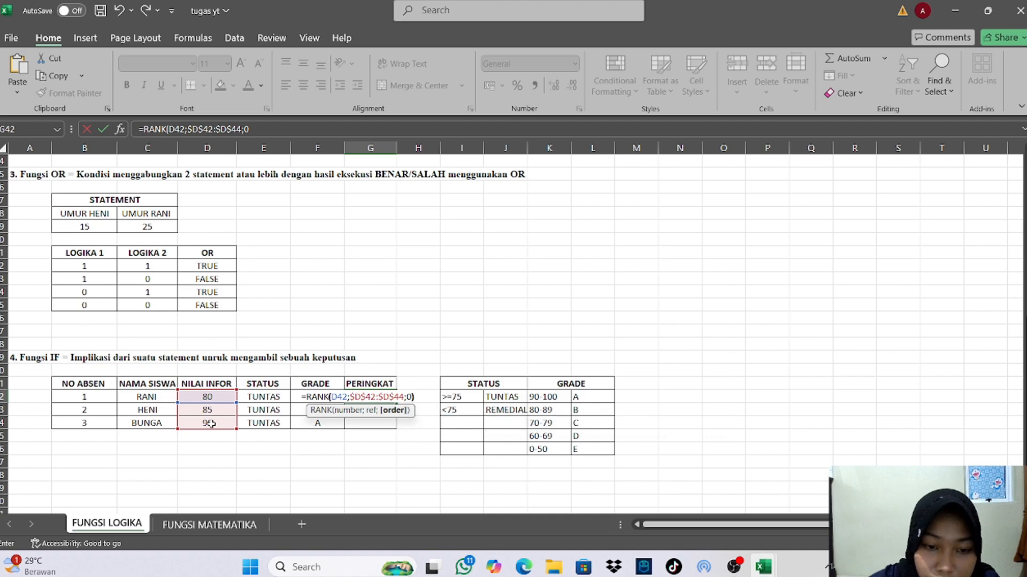
key(Return)
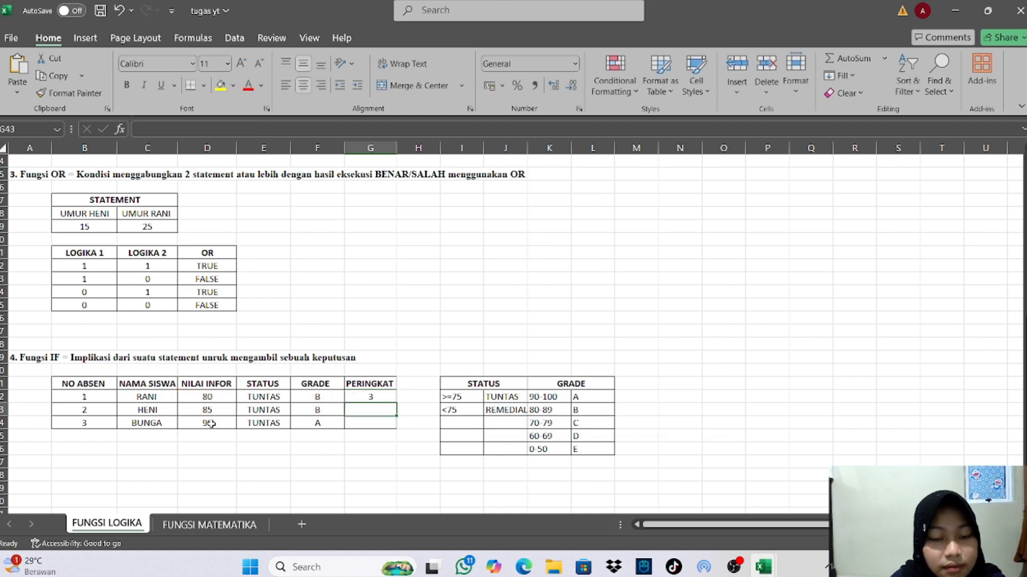
- Fill the RANK formula from G42 down to G44 in the PERINGKAT column
click(367, 397)
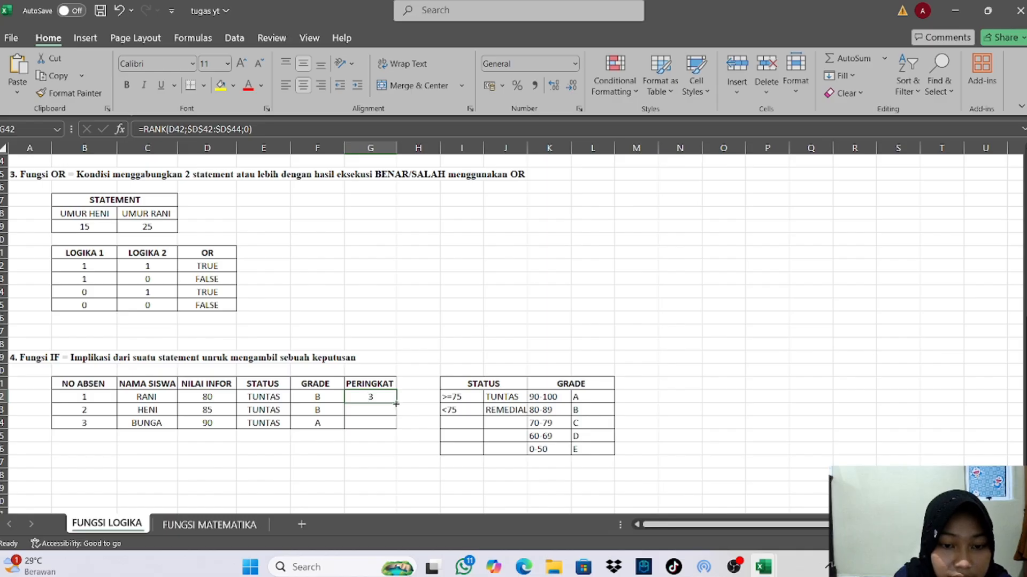
drag(396, 403, 359, 404)
click(361, 405)
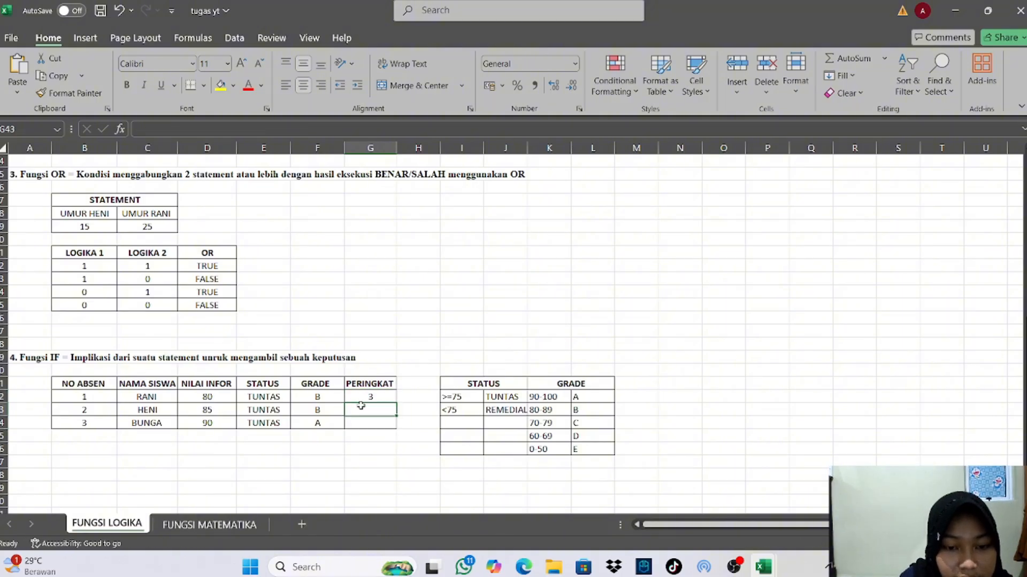
click(120, 13)
double_click(361, 305)
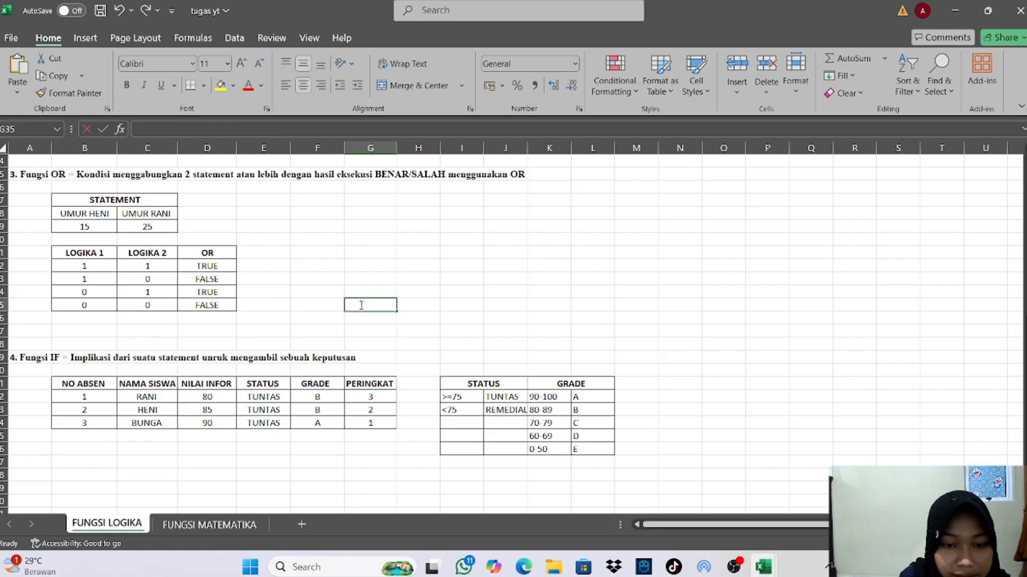
scroll(361, 305, up, 2)
scroll(361, 305, down, 1)
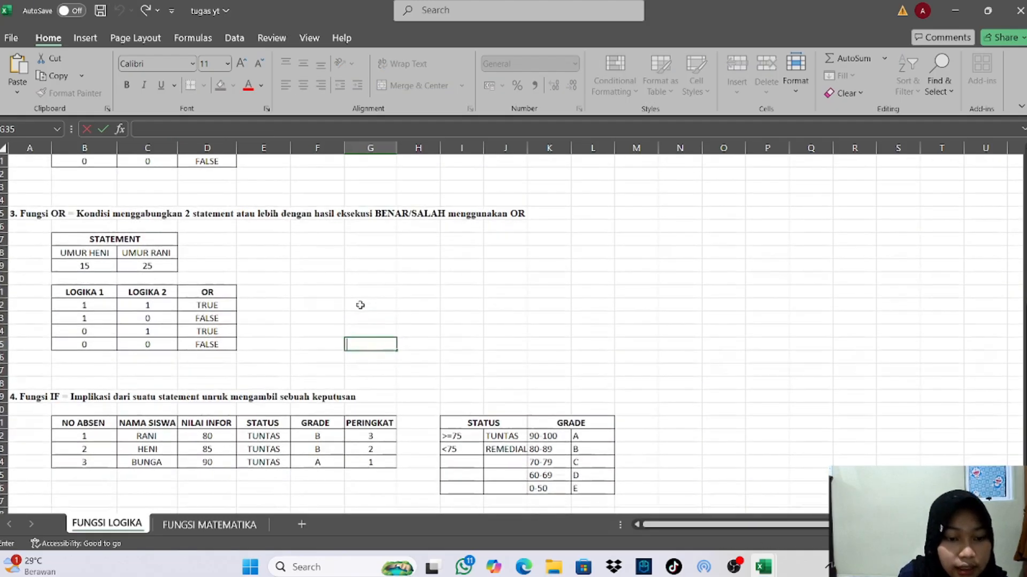
- On the FUNGSI MATEMATIKA sheet, enter the multiplication equation '=5*2 as text in C4 of the PERSAMAAN column
click(236, 525)
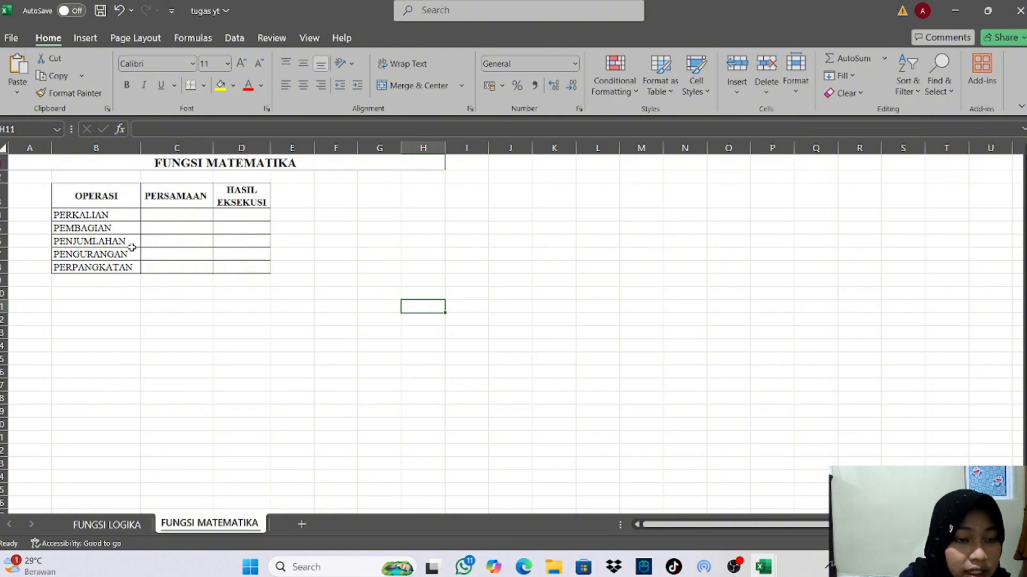
click(190, 213)
double_click(190, 213)
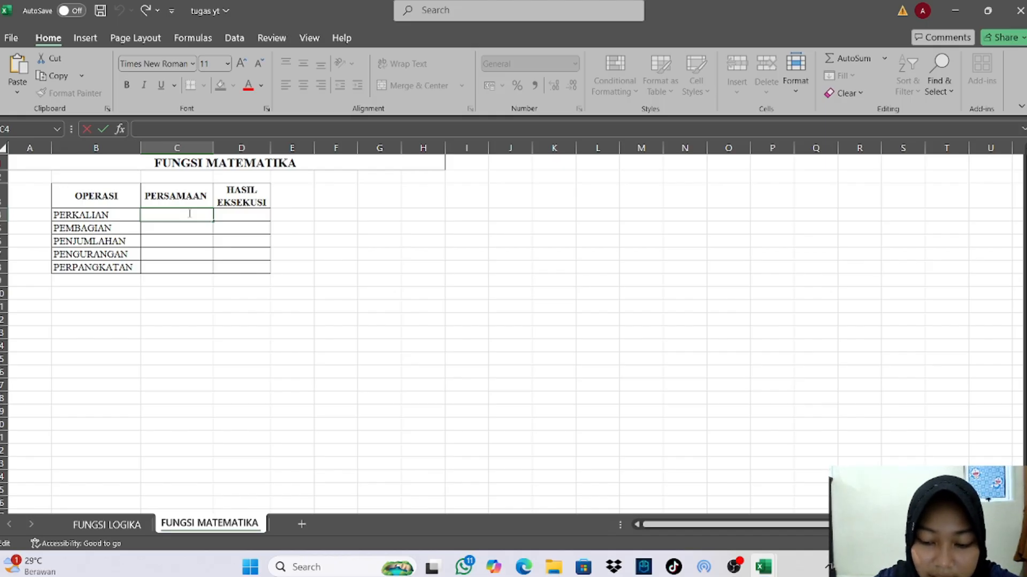
text(")
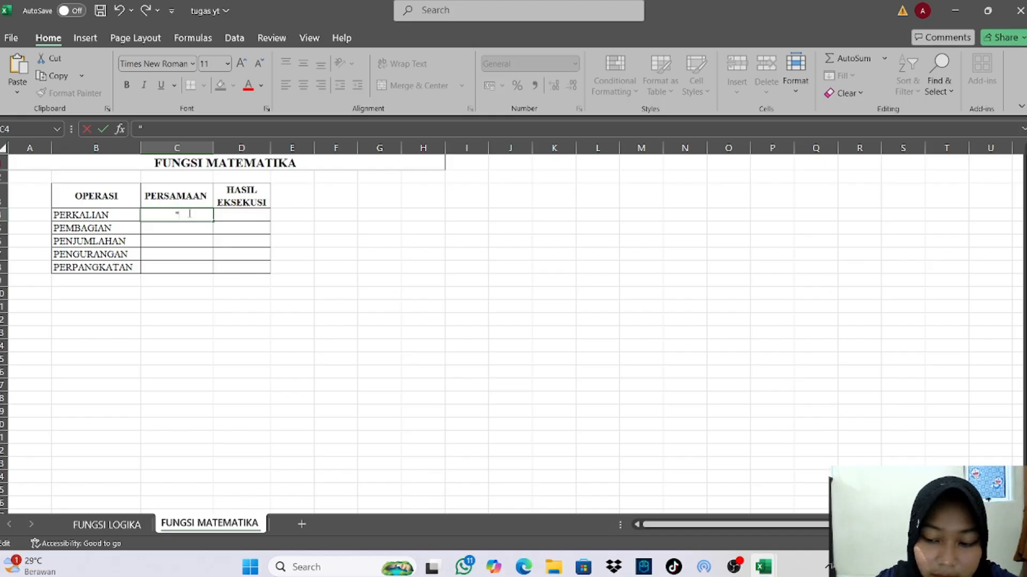
text(=)
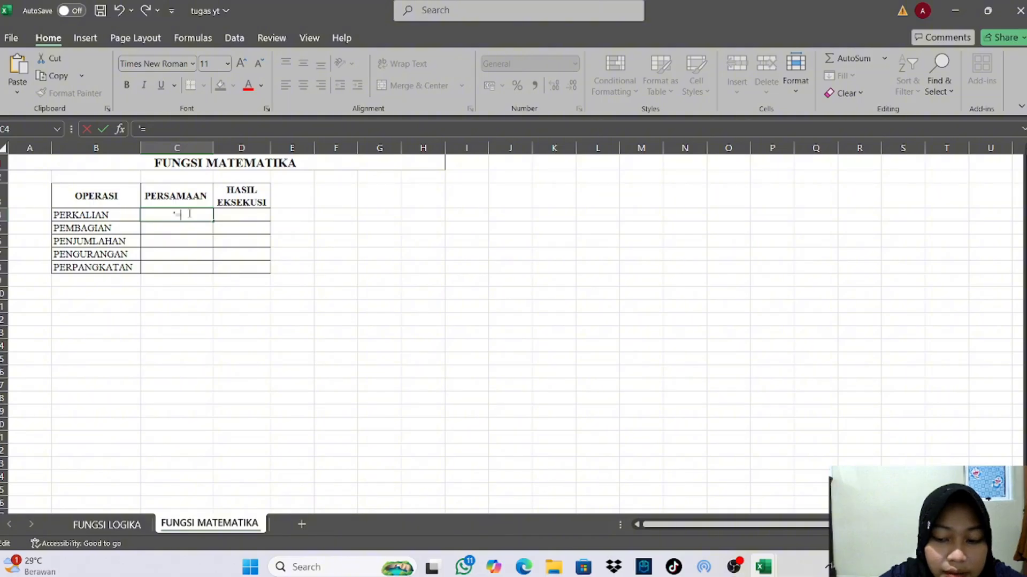
text(5)
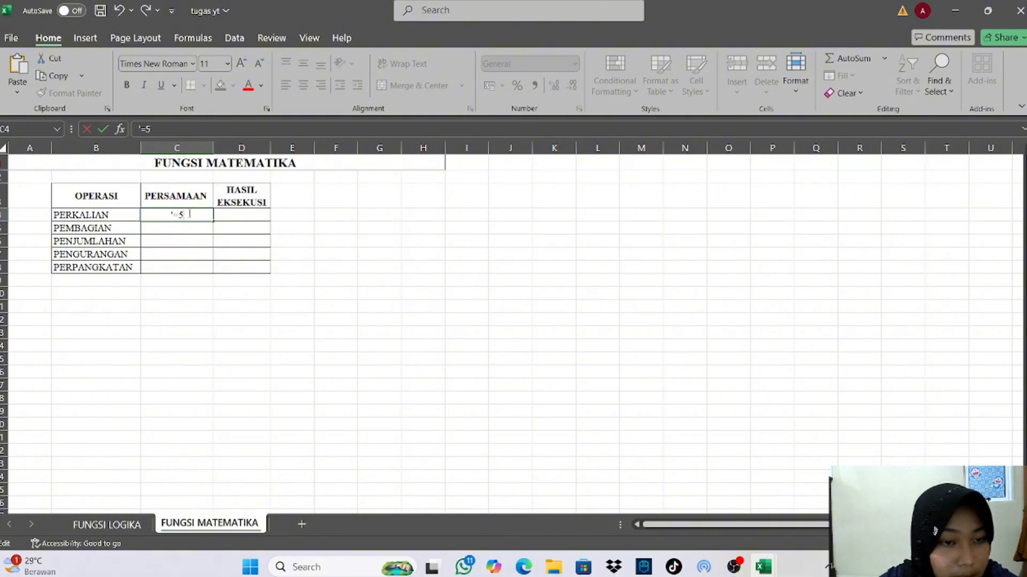
text(*)
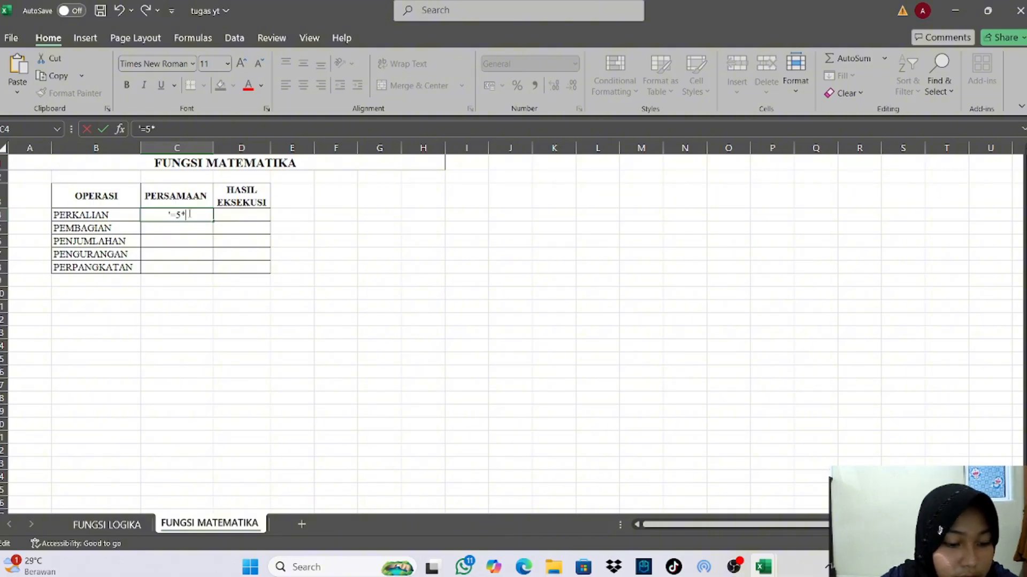
text(2)
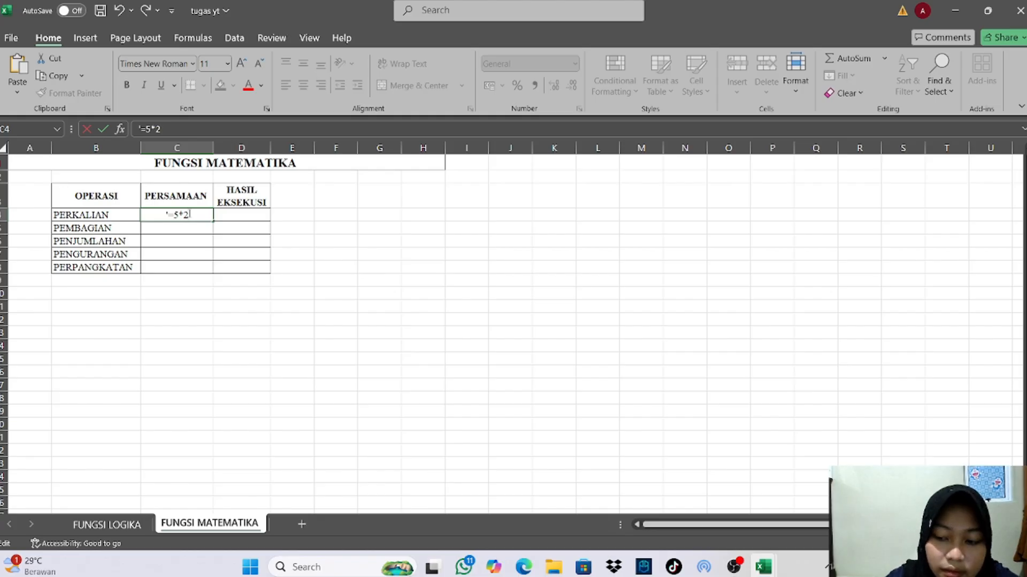
key(Return)
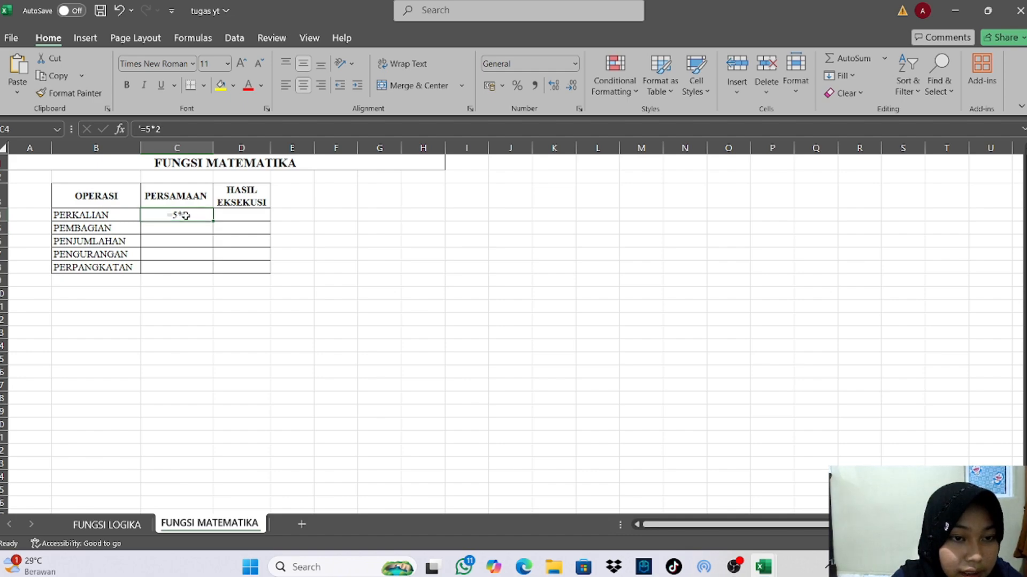
- Enter the formula =5*2 in D4 of the HASIL EKSEKUSI column for PERKALIAN
click(235, 217)
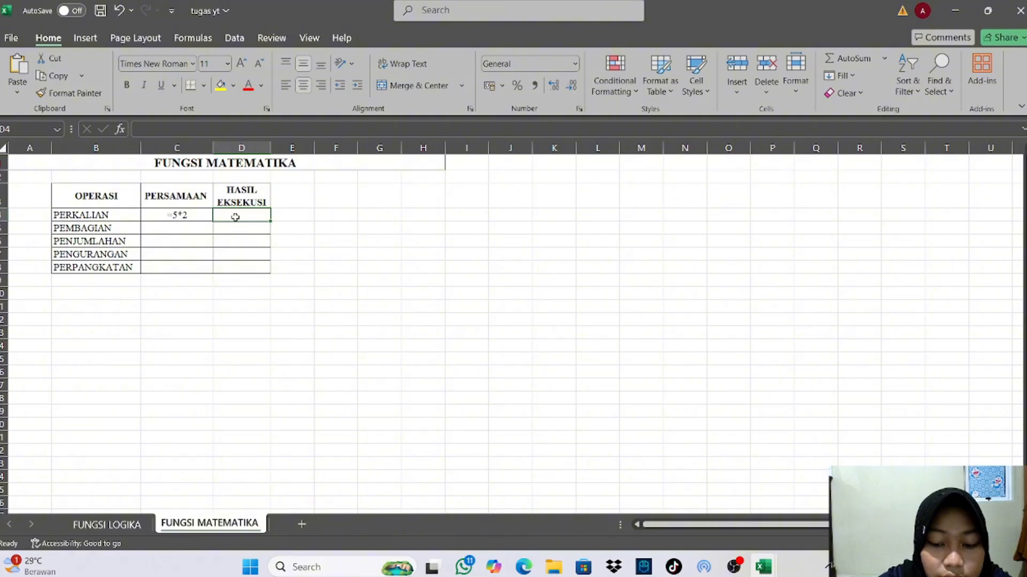
text(=)
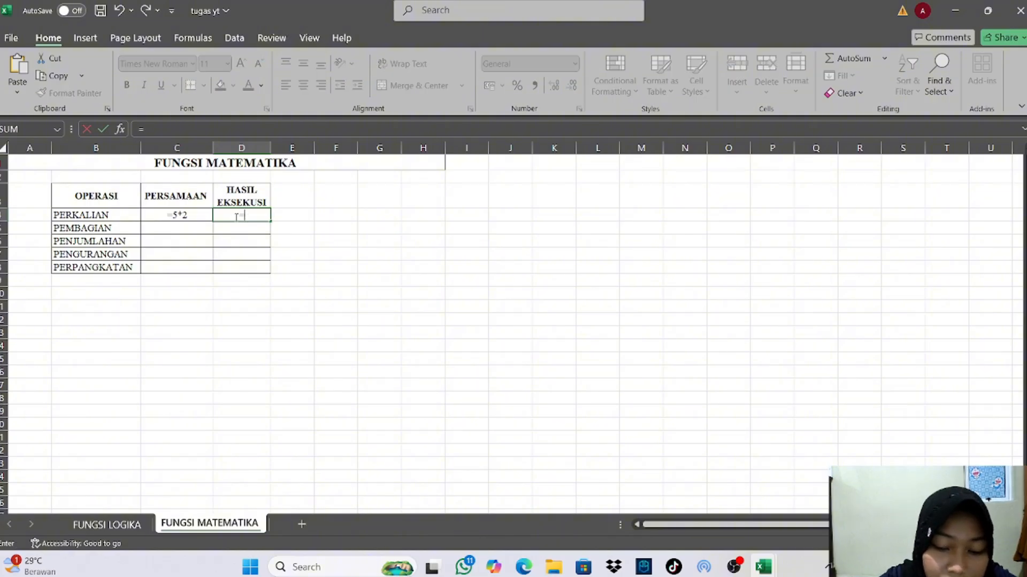
text(5*2)
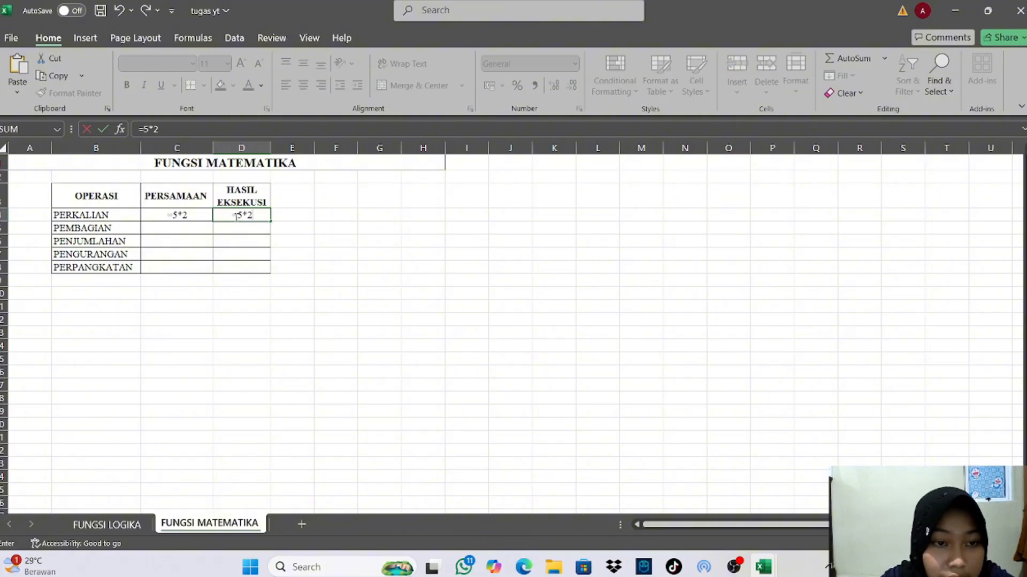
key(Return)
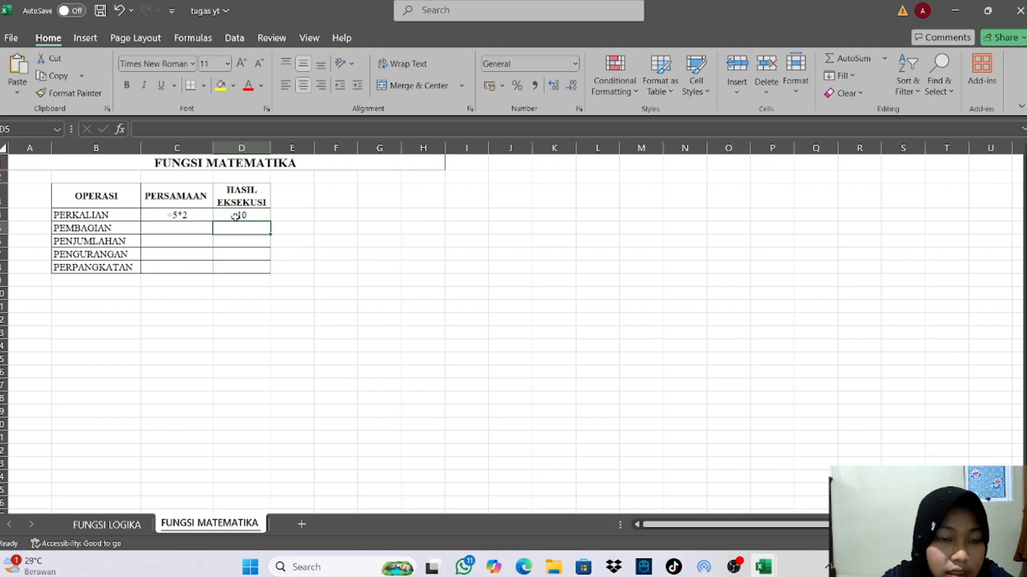
- Enter the division equation '=5/2 as text in C5 of the PERSAMAAN column for PEMBAGIAN
click(187, 230)
double_click(187, 229)
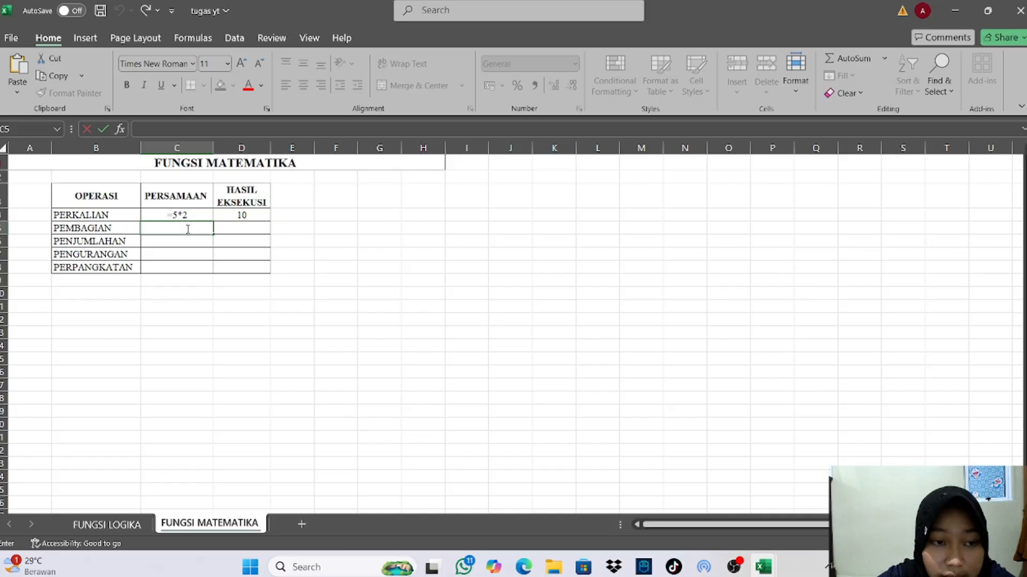
text(')
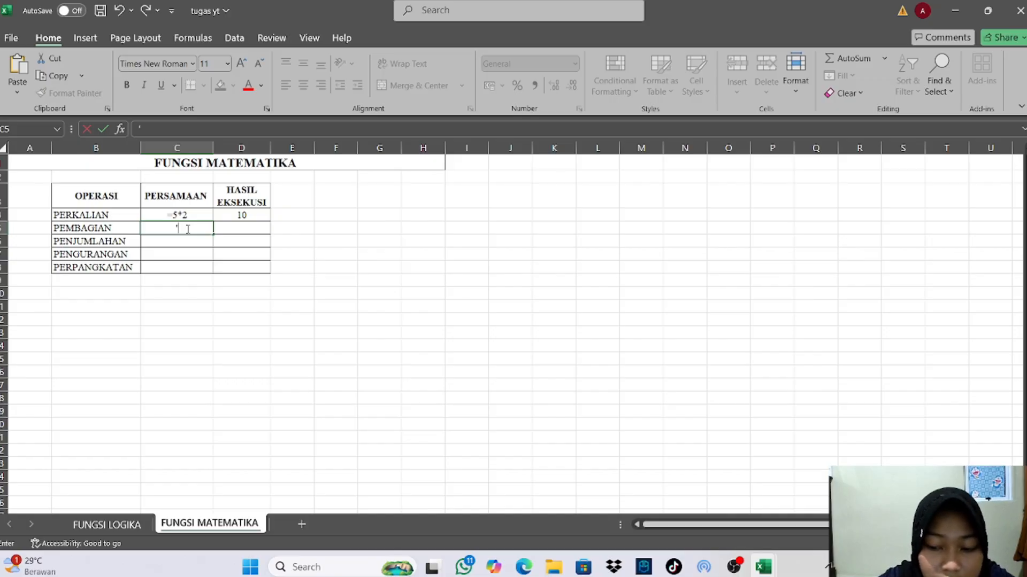
text(=5)
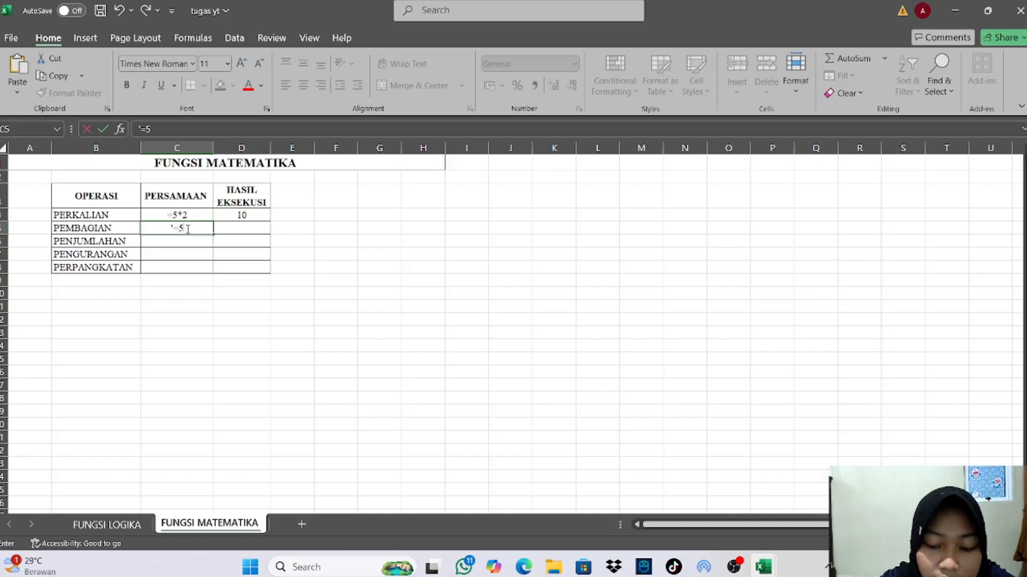
text(/2)
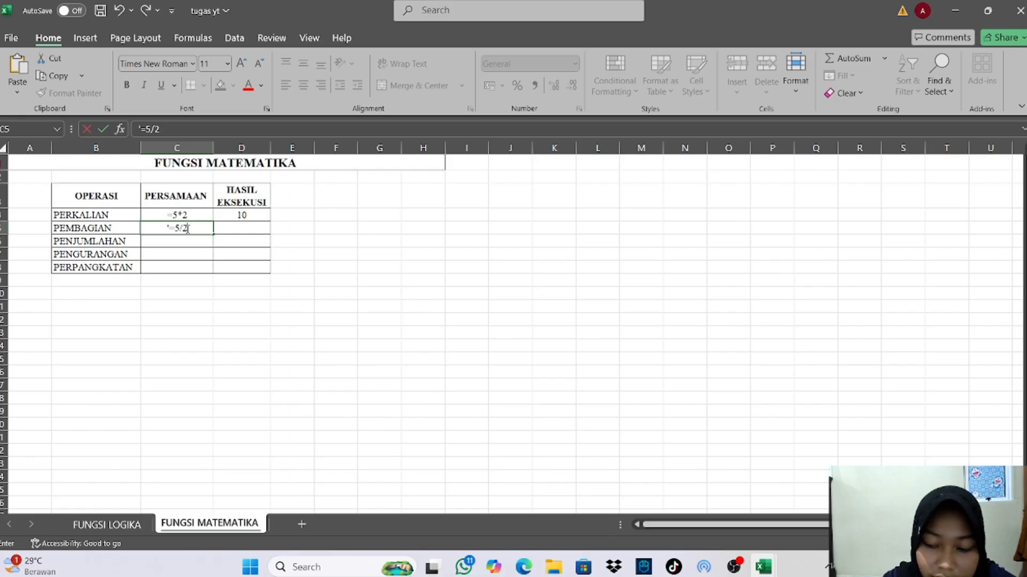
key(Return)
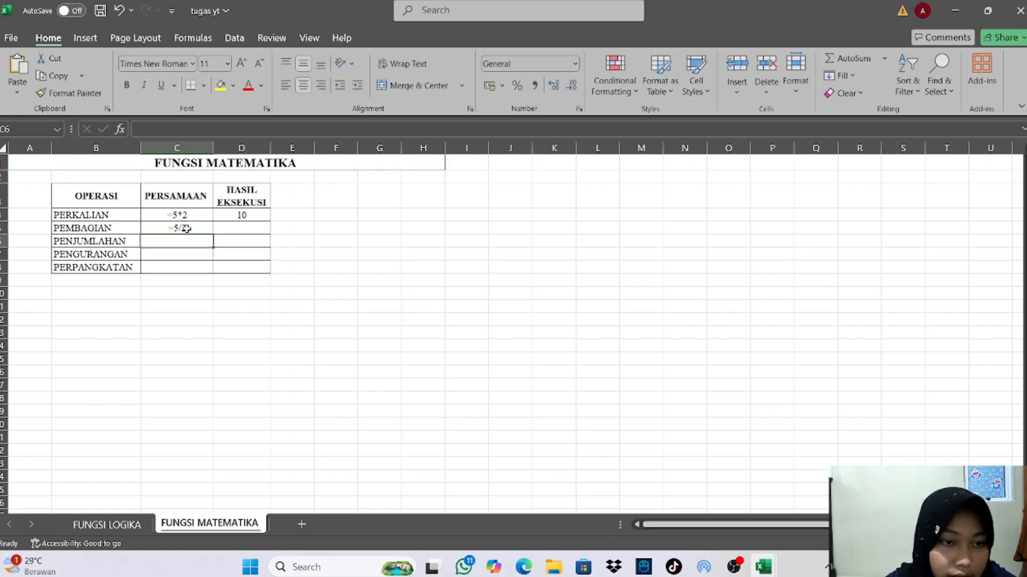
- Enter the formula =5/2 in D5 of the HASIL EKSEKUSI column for PEMBAGIAN
double_click(238, 229)
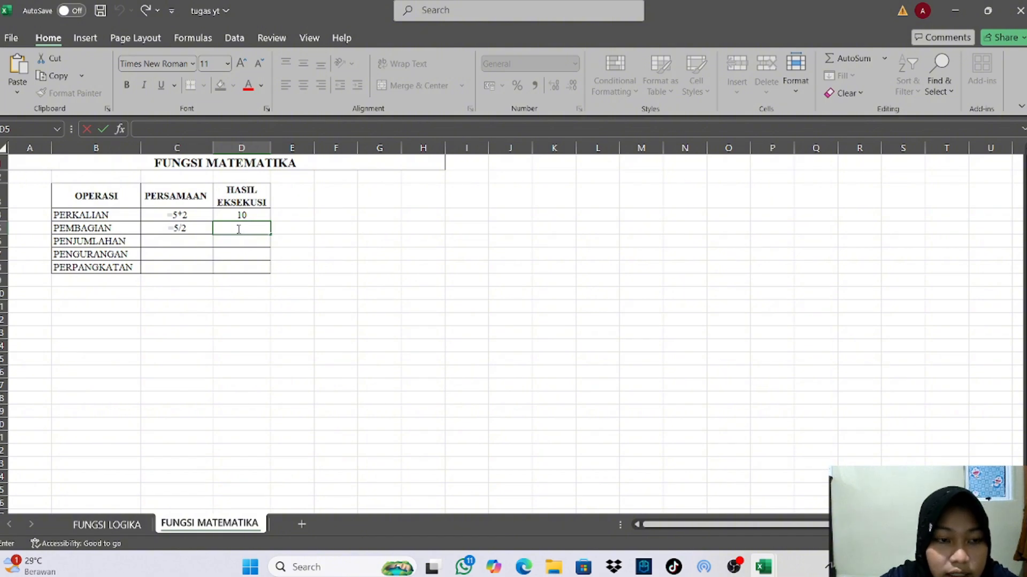
text(=)
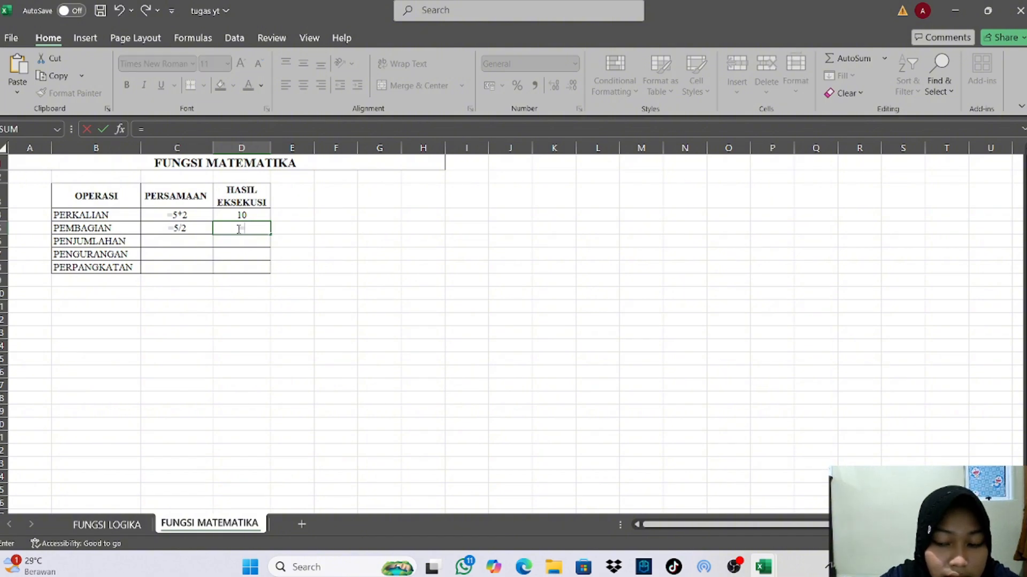
text(5/2)
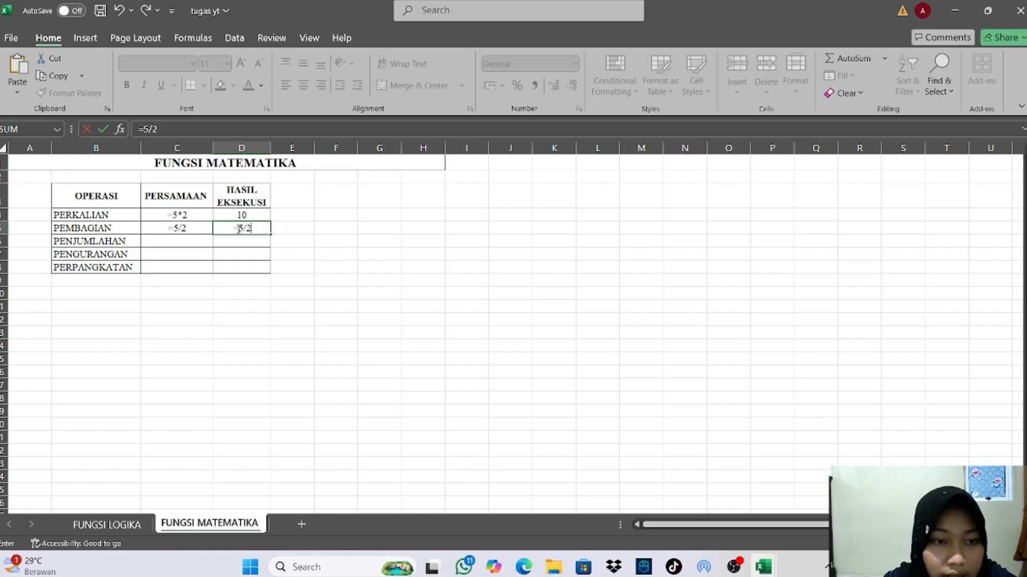
key(Return)
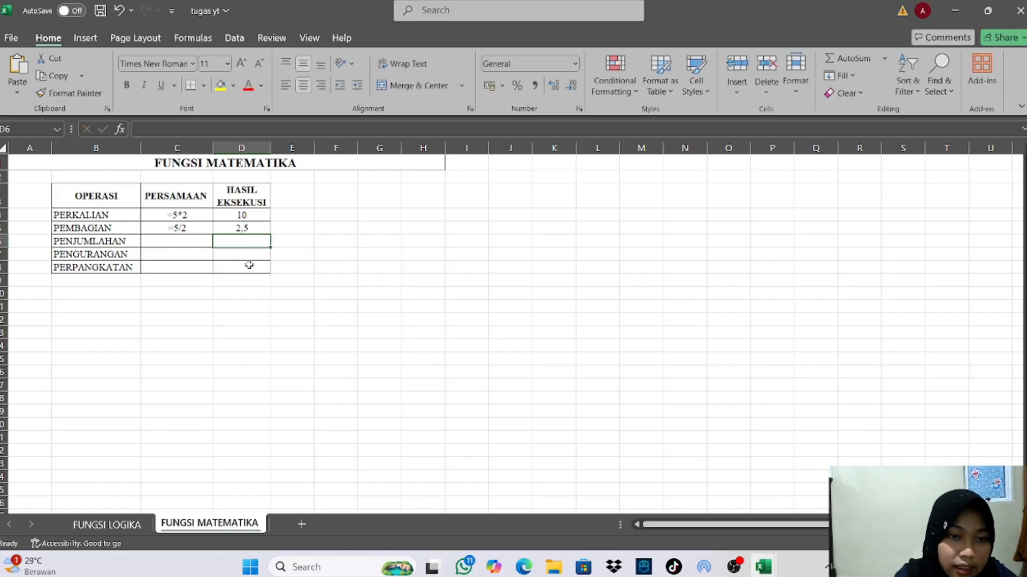
- Enter the addition equation '=5+2 as text in C6 of the PERSAMAAN column for PENJUMLAHAN
double_click(190, 242)
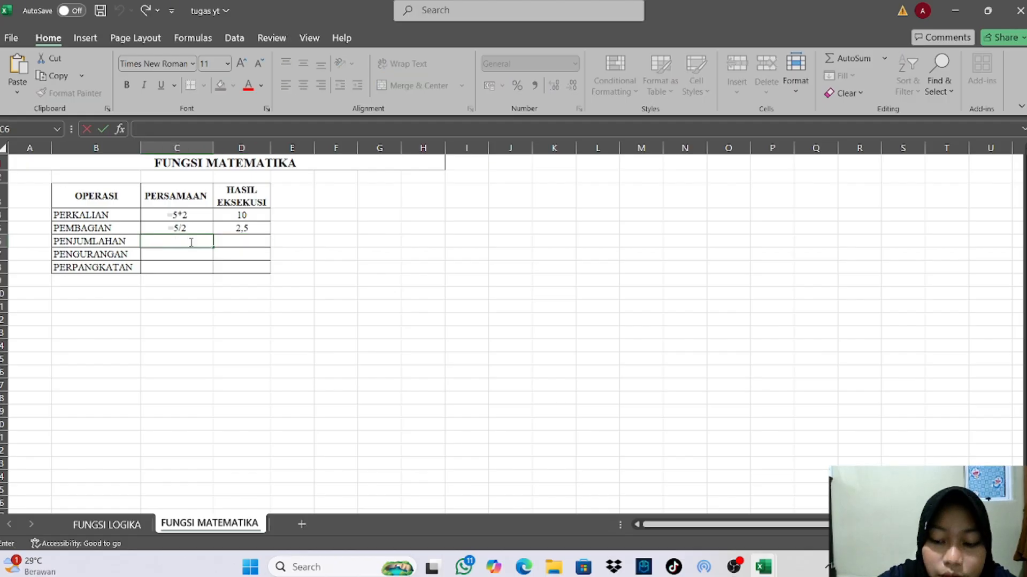
text('=)
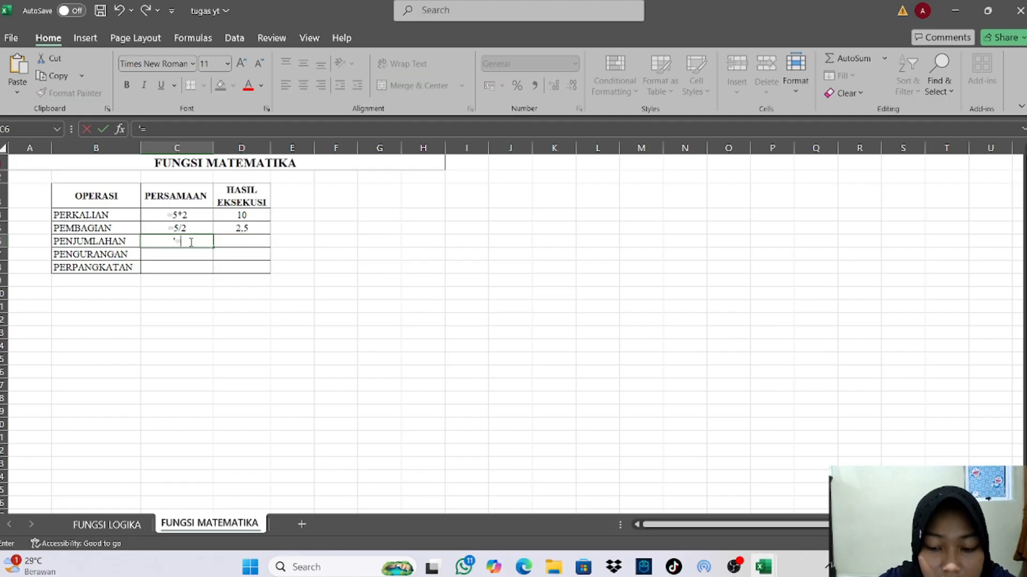
text(5)
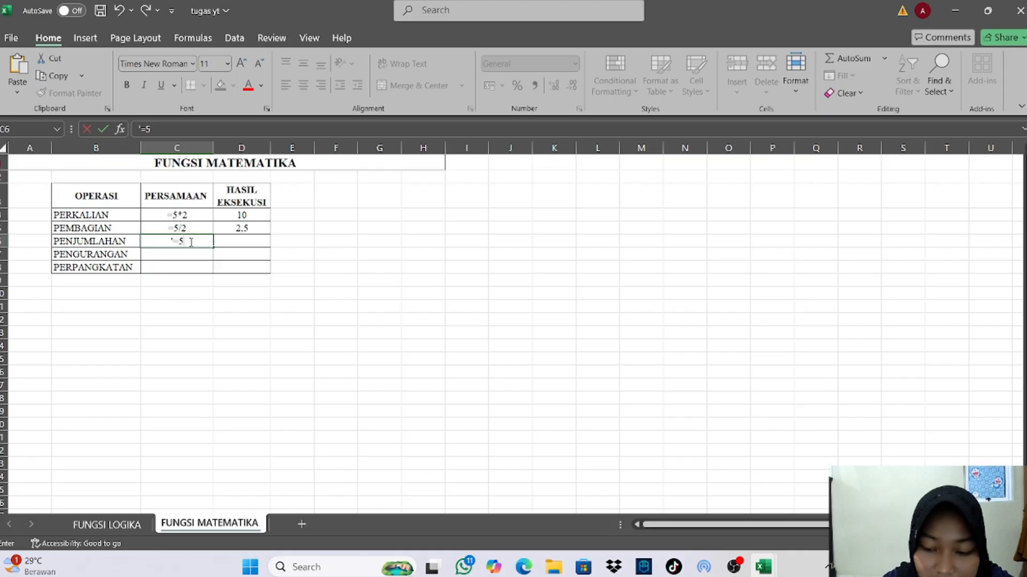
text(+2)
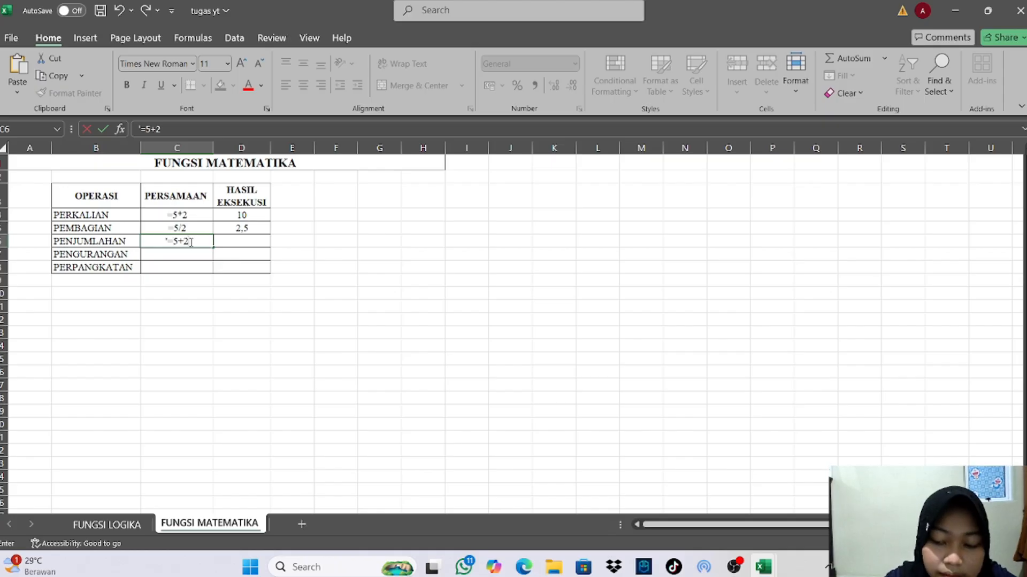
key(Return)
- Enter the formula =5+2 in D6 of the HASIL EKSEKUSI column for PENJUMLAHAN
click(233, 242)
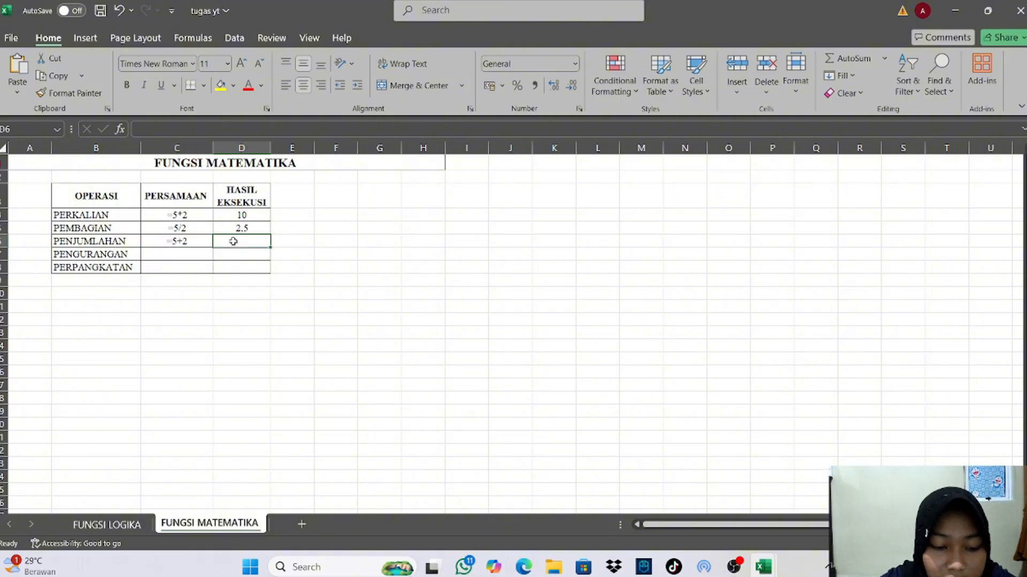
text(=)
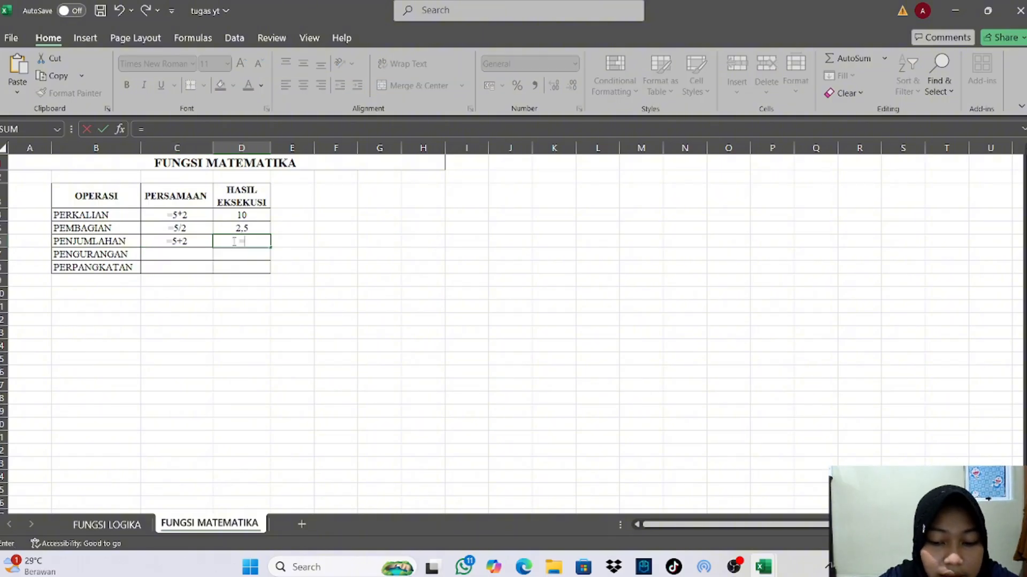
text(5+2)
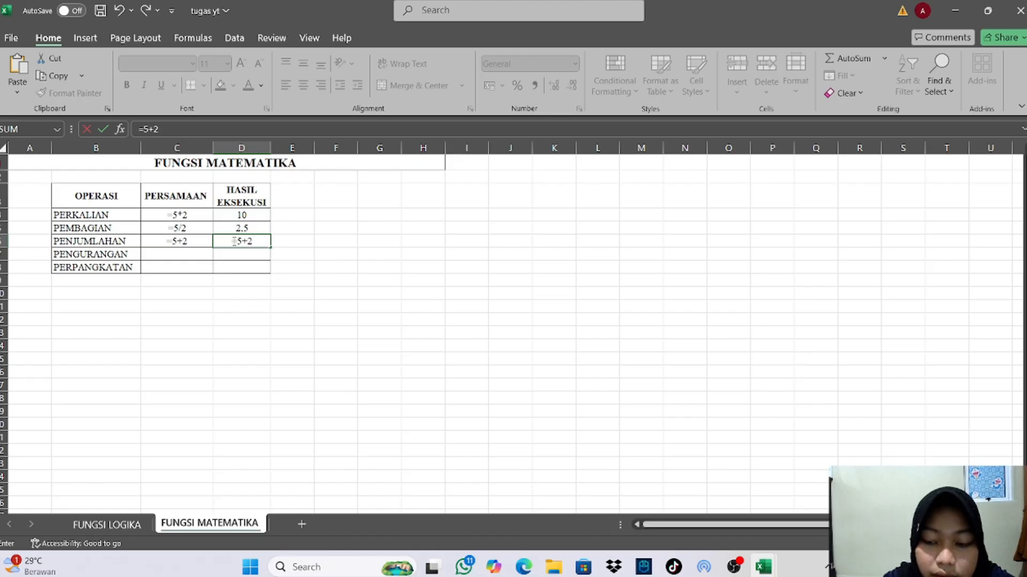
key(Return)
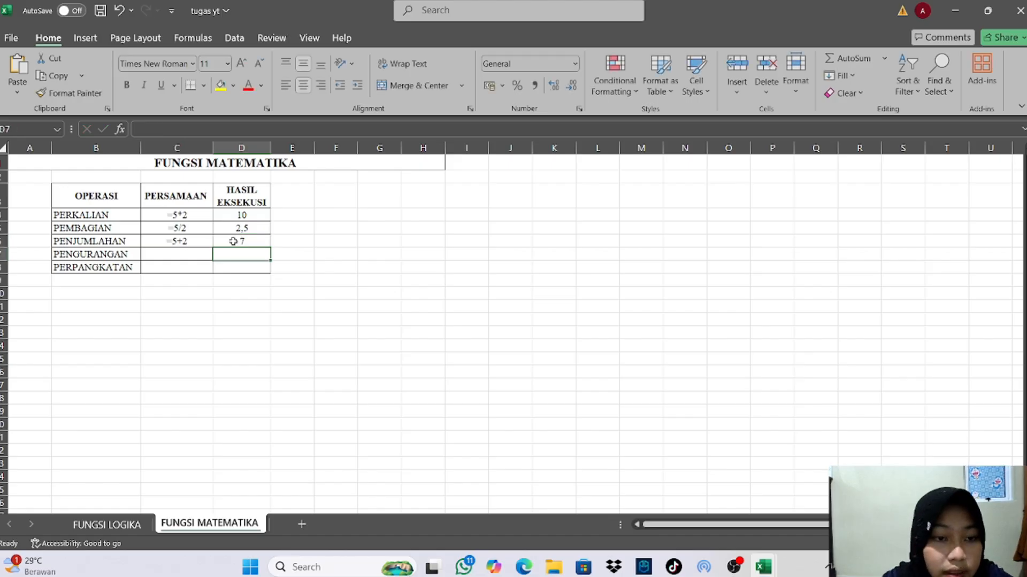
- Enter the subtraction equation '=5-2 as text in C7 of the PERSAMAAN column for PENGURANGAN
right_click(201, 254)
key(Escape)
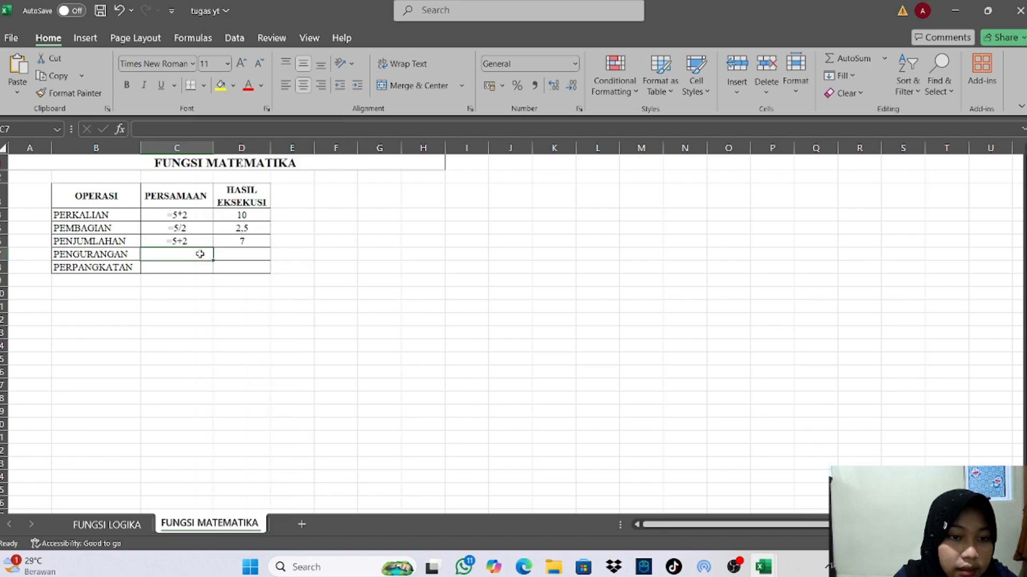
double_click(200, 254)
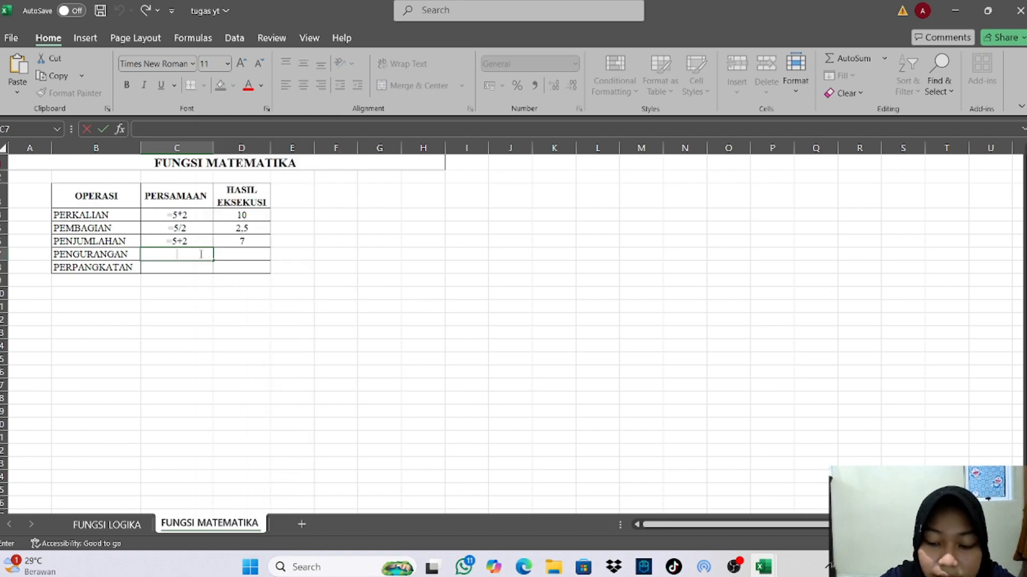
text('=)
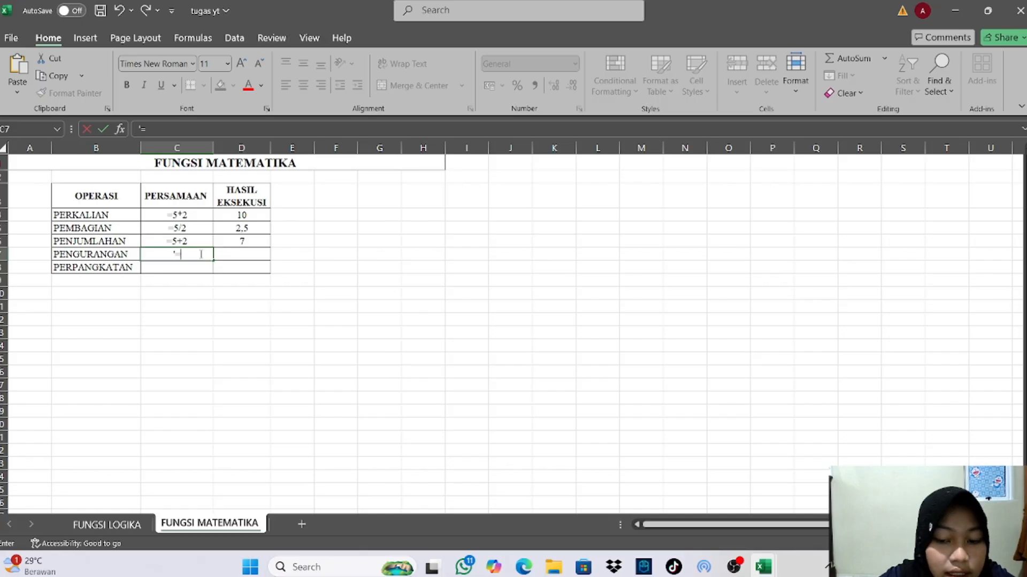
text(5-)
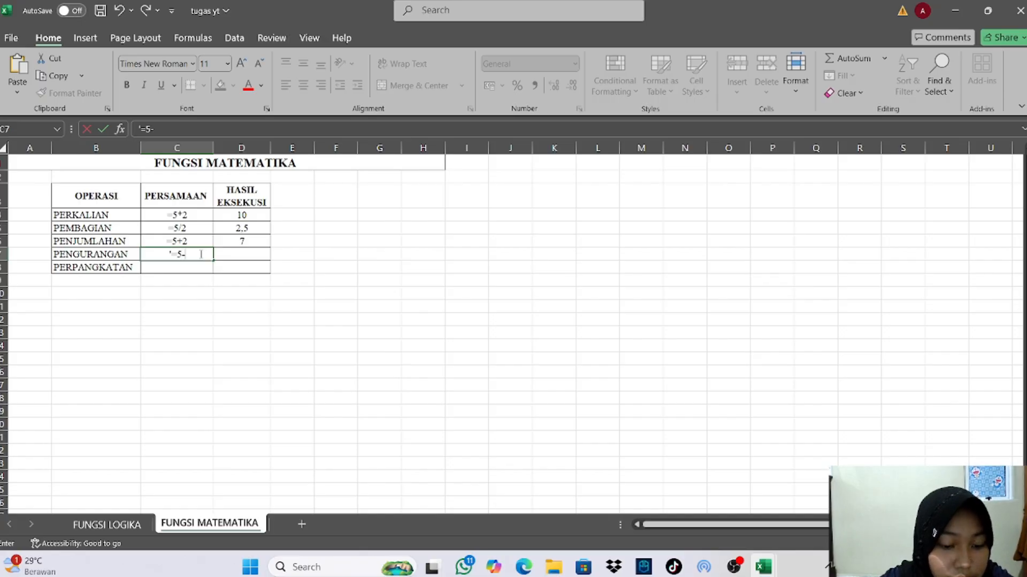
text(2)
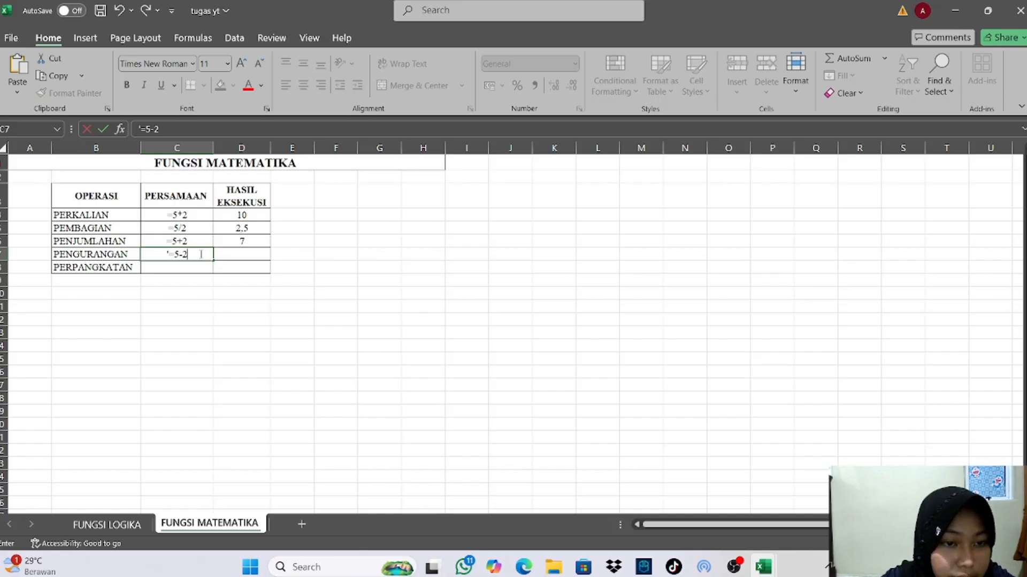
click(233, 254)
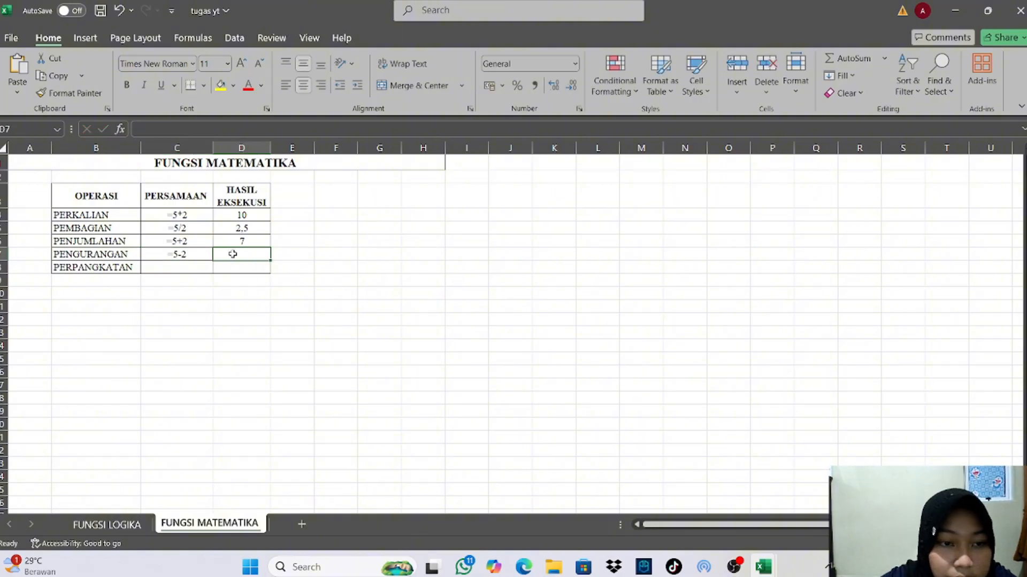
- Enter the formula =5-2 in D7 of the HASIL EKSEKUSI column for PENGURANGAN
text(=5)
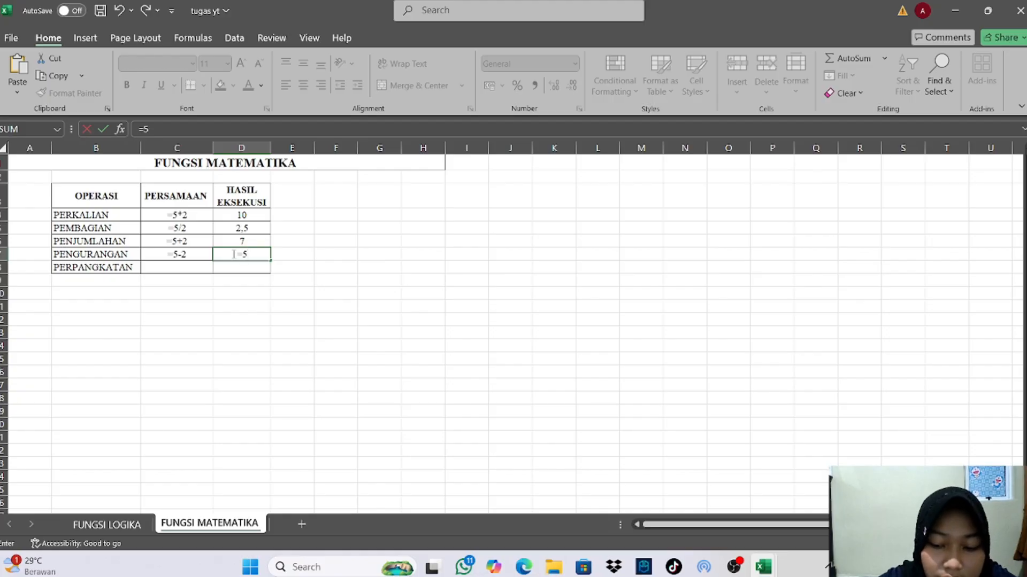
text(-2)
key(Return)
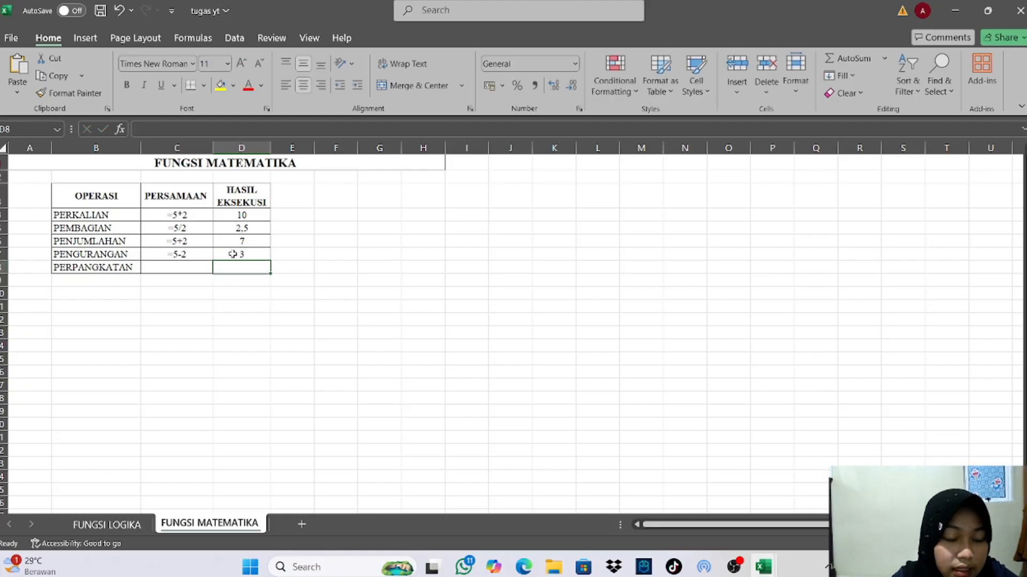
- Enter the exponent equation '=5^2 as text in C8 of the PERSAMAAN column for PERPANGKATAN
right_click(189, 269)
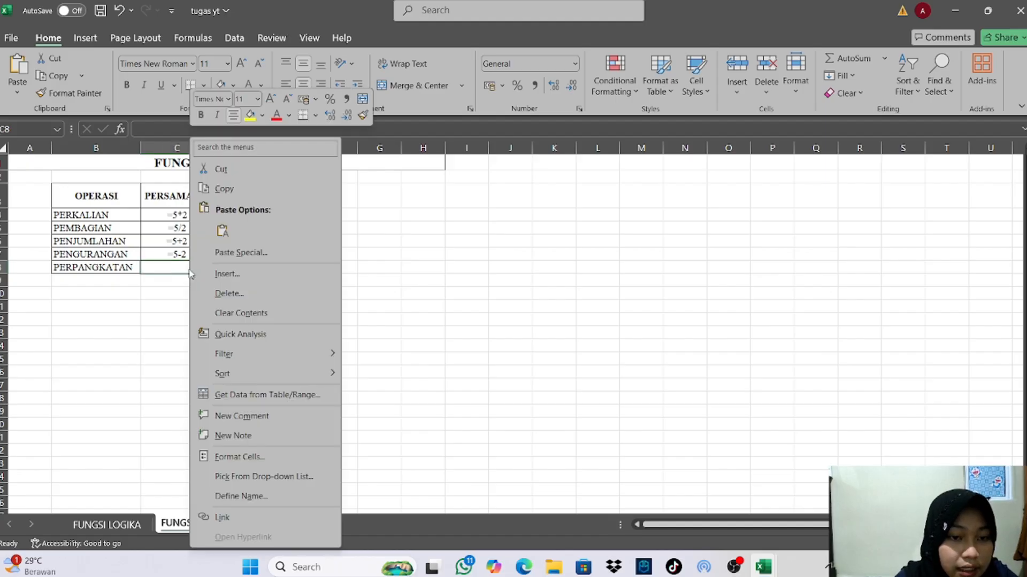
click(181, 267)
double_click(181, 267)
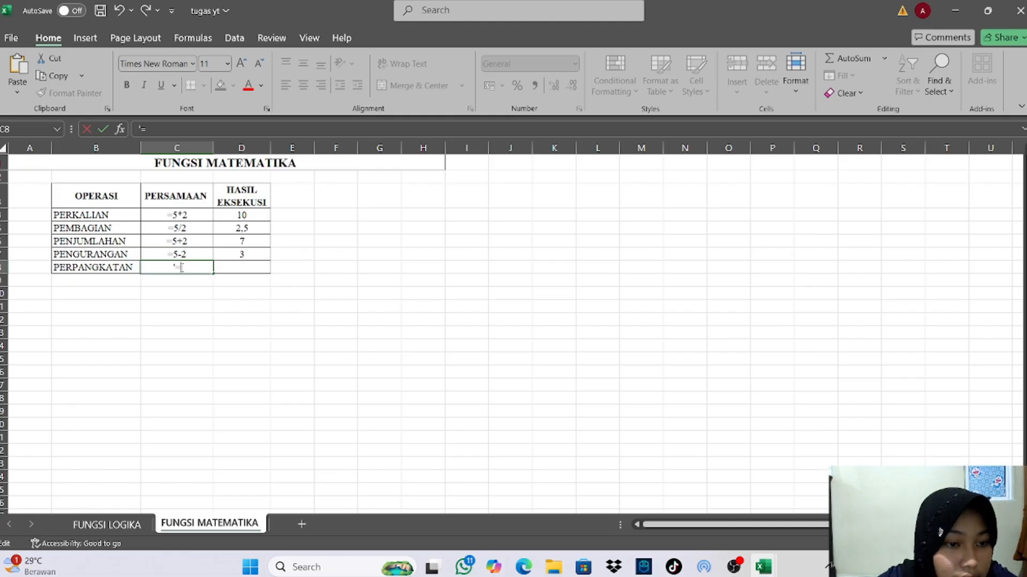
text('=5)
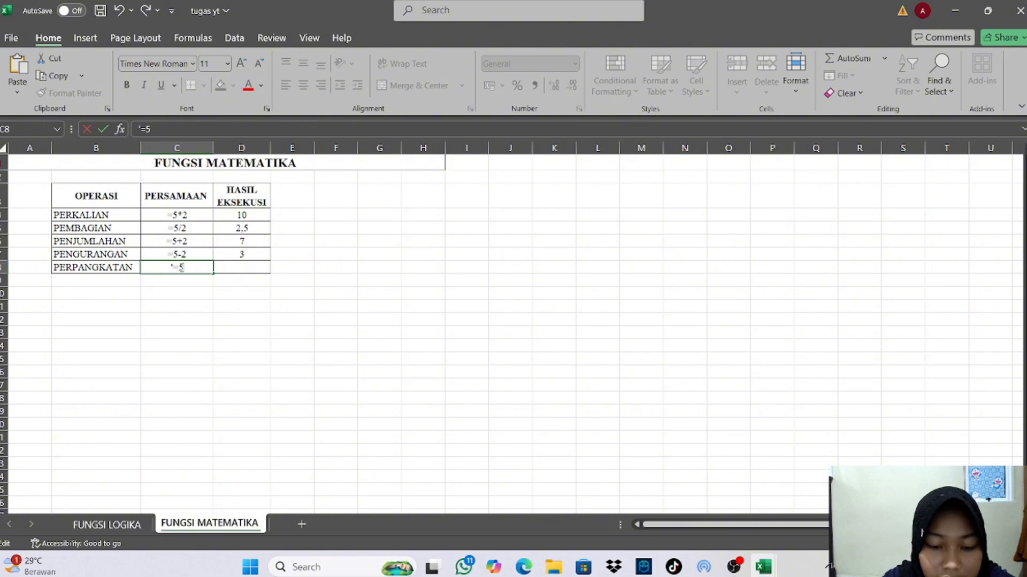
text(^2)
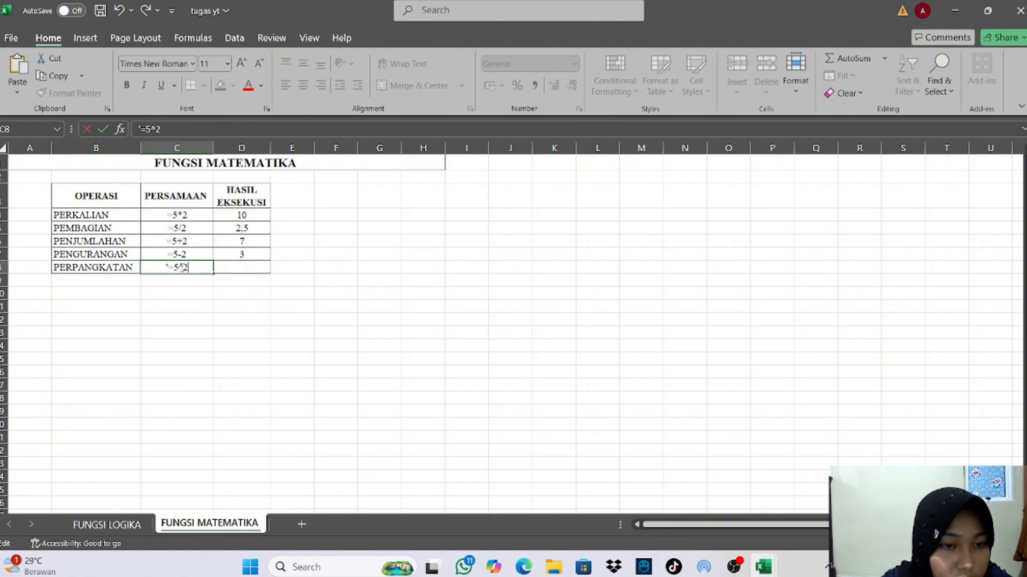
- Enter the formula =5^2 in D8 of the HASIL EKSEKUSI column for PERPANGKATAN
click(235, 267)
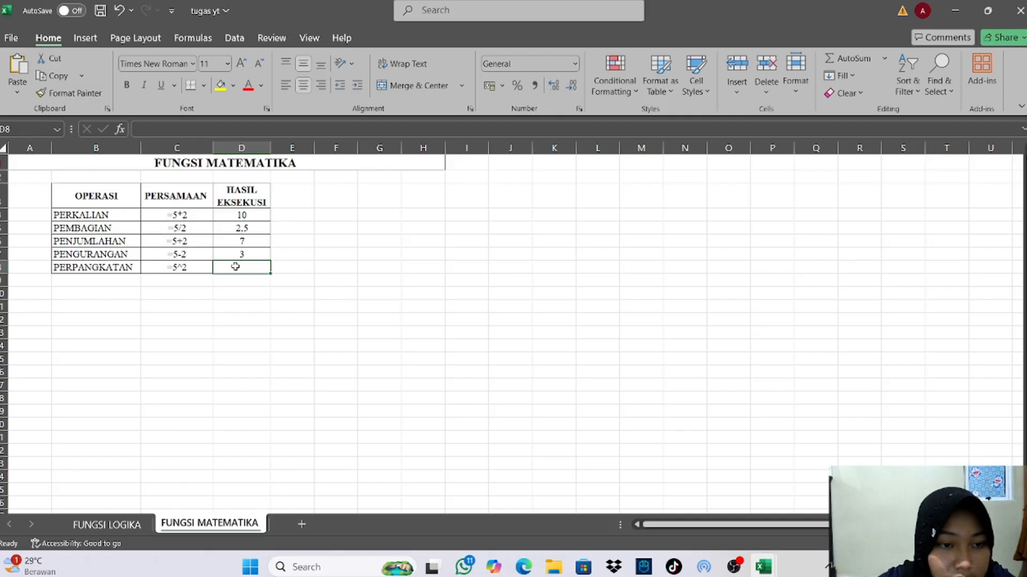
text(=5)
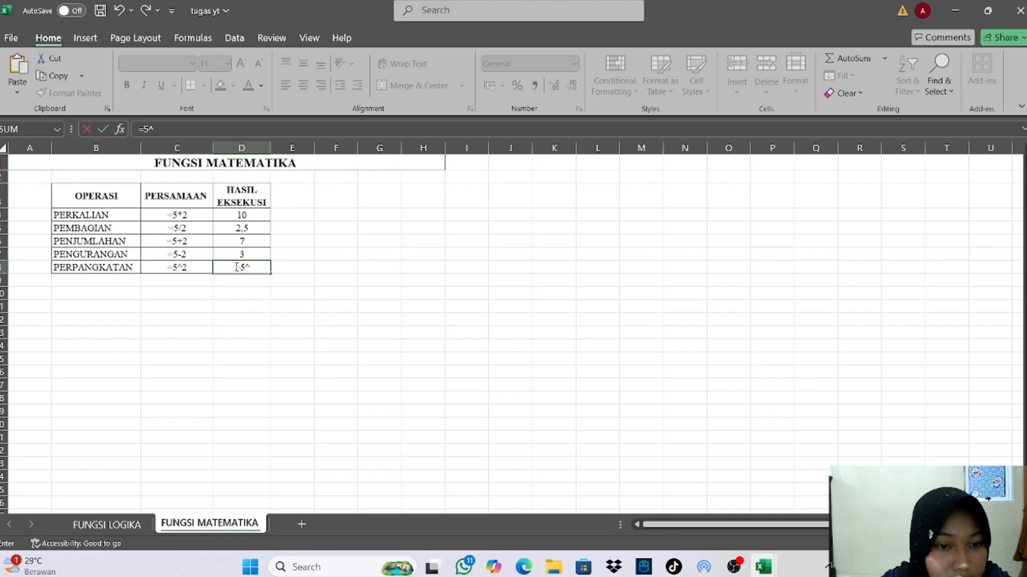
text(^2)
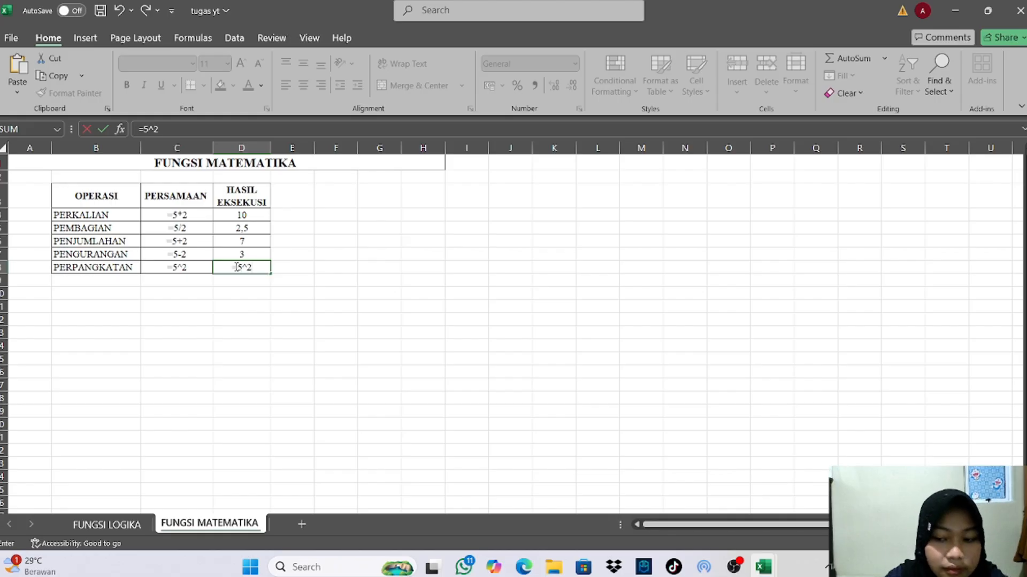
key(Return)
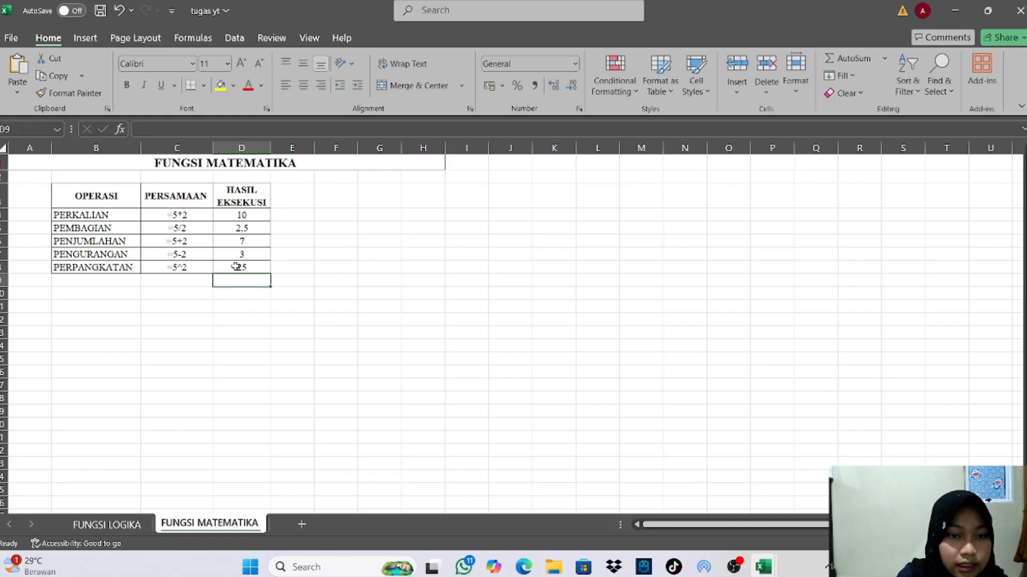
- Fill the merged FUNGSI MATEMATIKA title cell in row 1 with a medium blue-gray theme colour
click(235, 217)
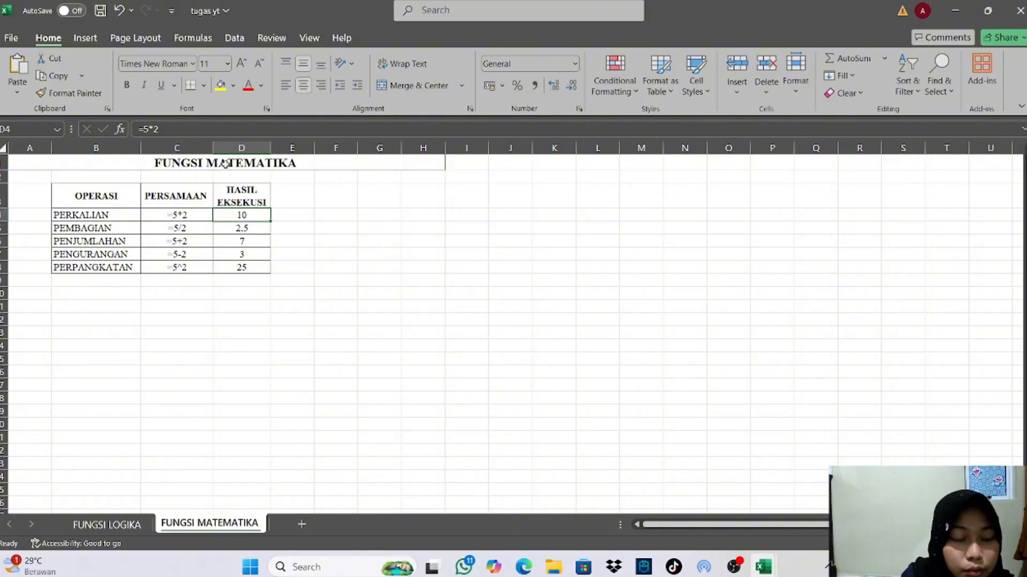
click(297, 159)
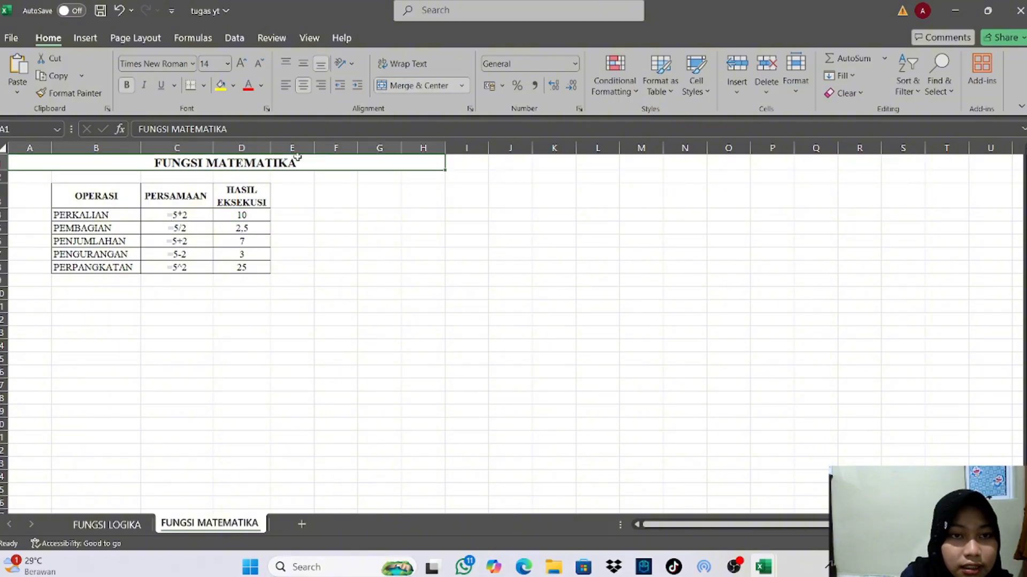
click(235, 86)
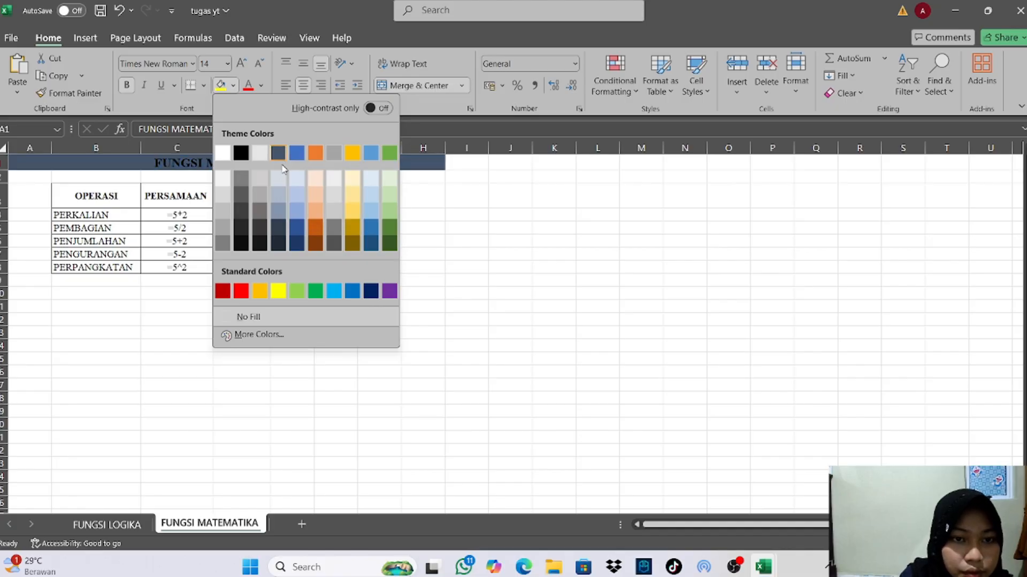
click(278, 211)
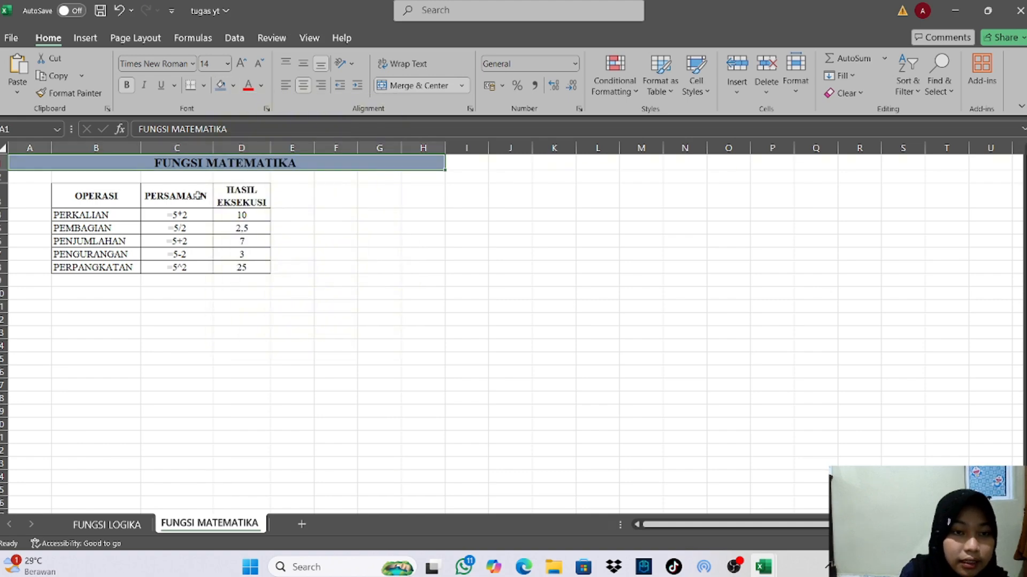
- Apply the same blue-gray fill to the OPERASI, PERSAMAAN and HASIL EKSEKUSI header cells in B3:D3
click(127, 196)
drag(126, 195, 232, 200)
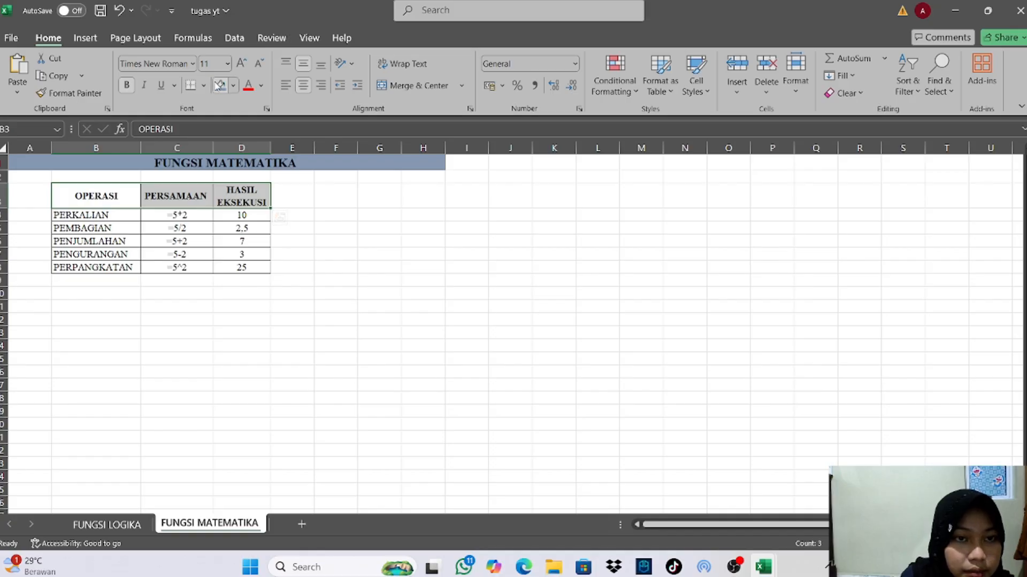
click(226, 87)
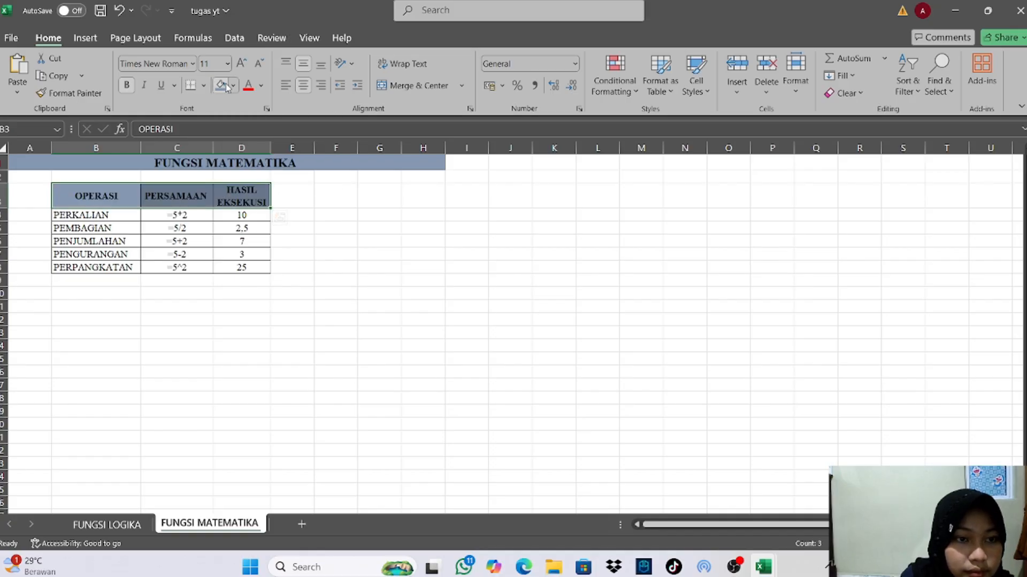
click(299, 267)
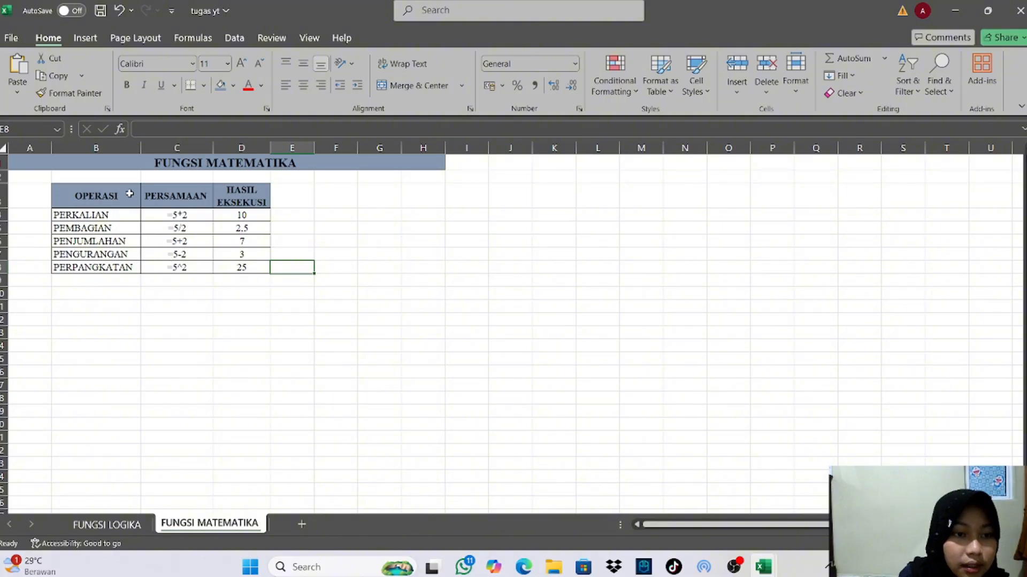
- On the FUNGSI LOGIKA sheet, apply the blue-gray fill to the KONDISI and NOT headers and the sheet title
click(102, 526)
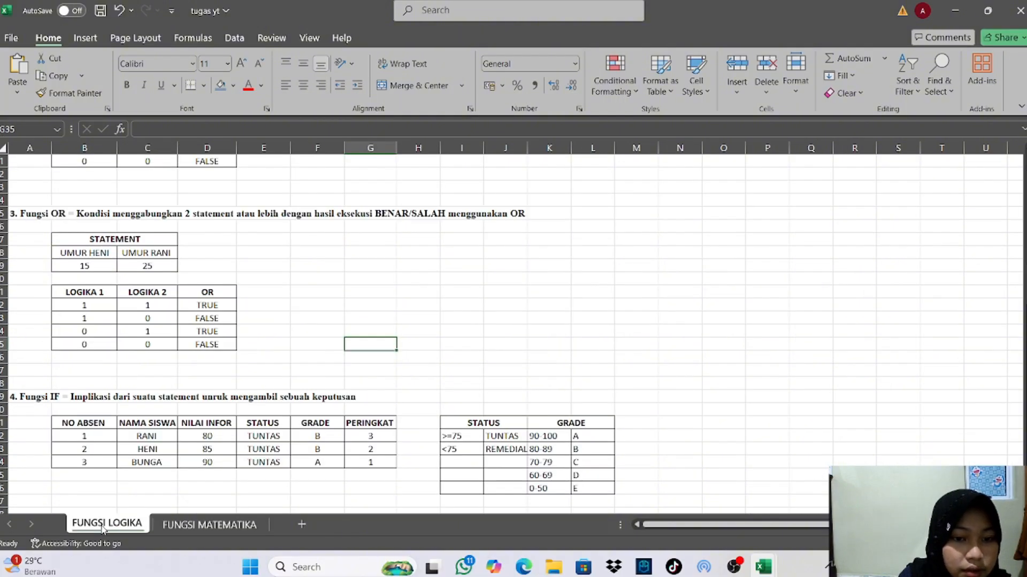
scroll(257, 343, up, 7)
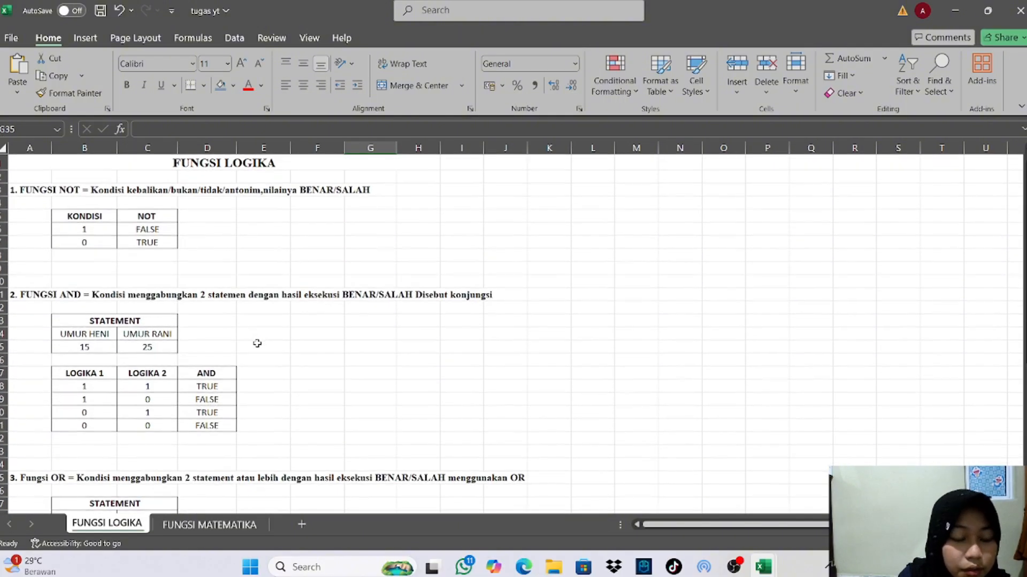
drag(109, 215, 129, 216)
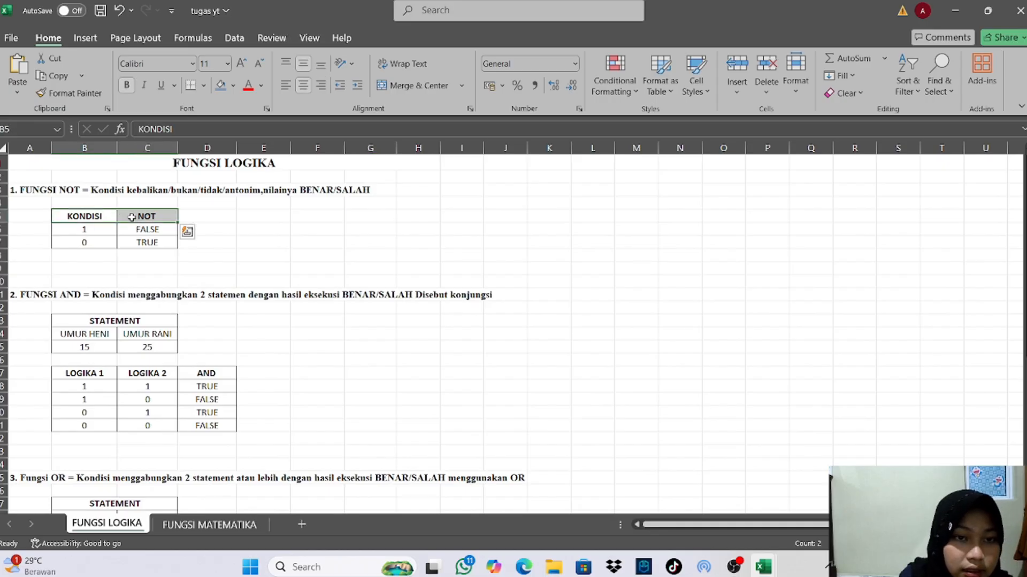
click(219, 87)
key(ctrl+Home)
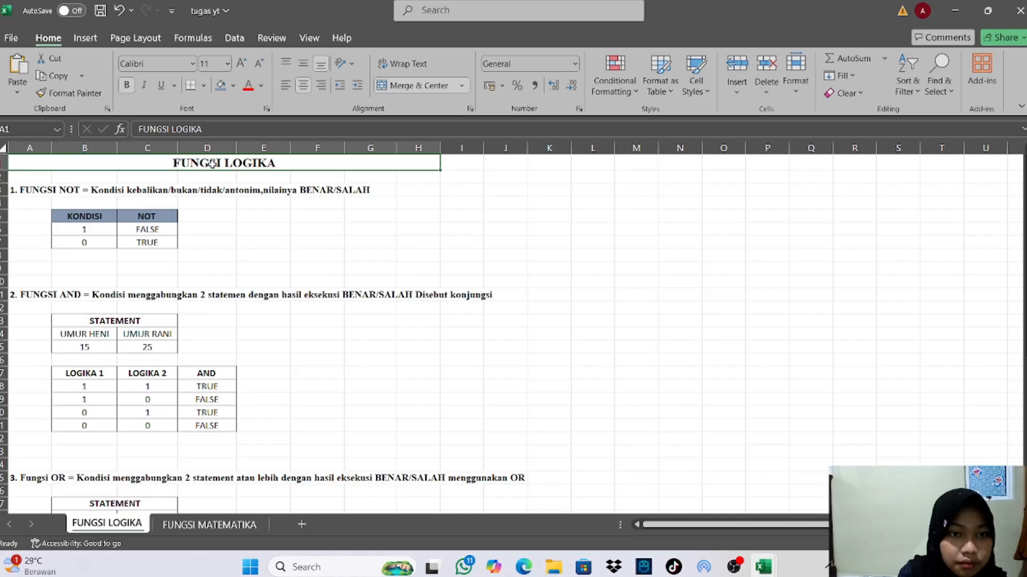
click(216, 91)
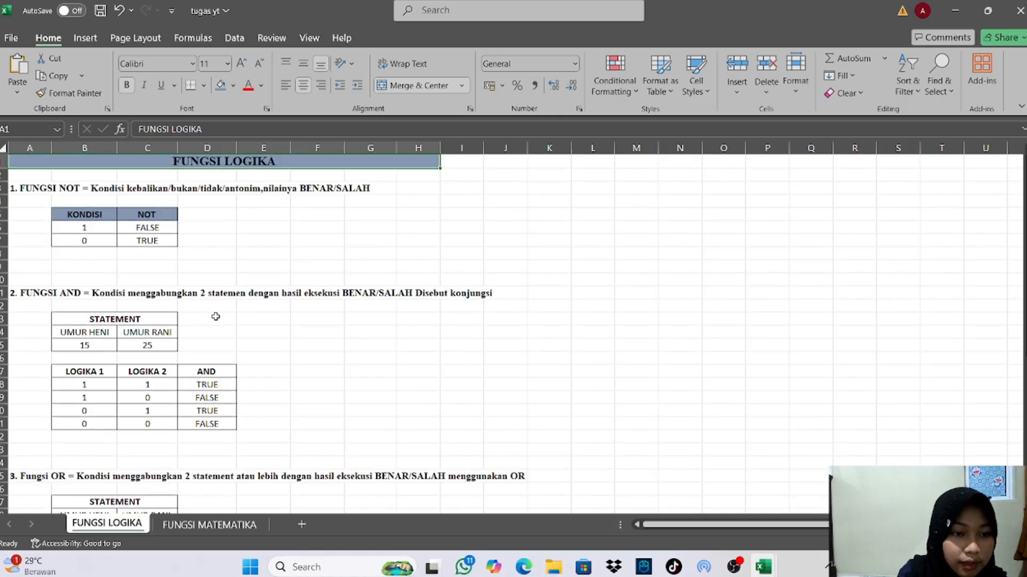
- Apply the blue-gray fill to the STATEMENT header and the LOGIKA 1, LOGIKA 2 and AND headers in the FUNGSI AND section
scroll(204, 308, down, 1)
click(160, 277)
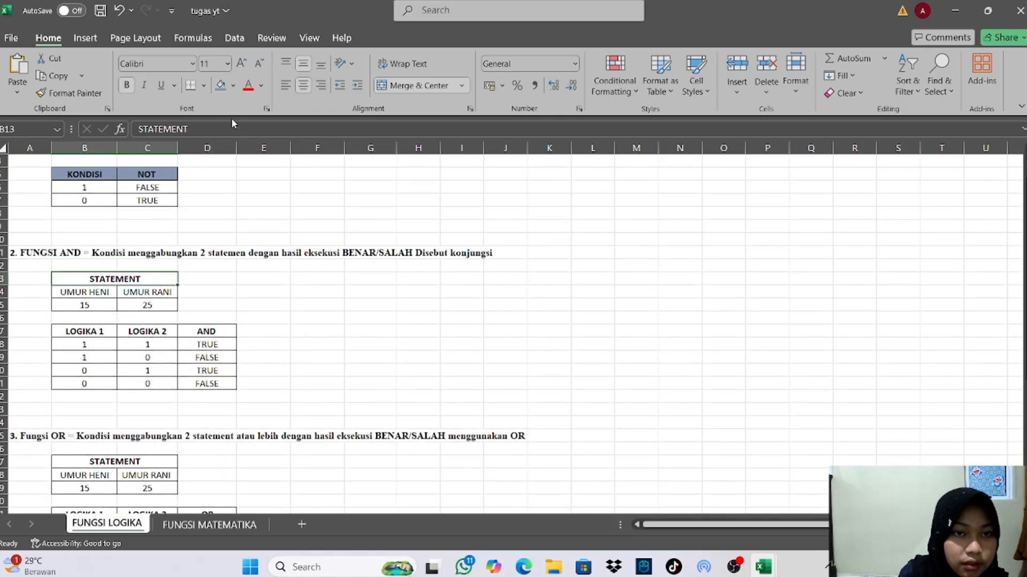
click(222, 89)
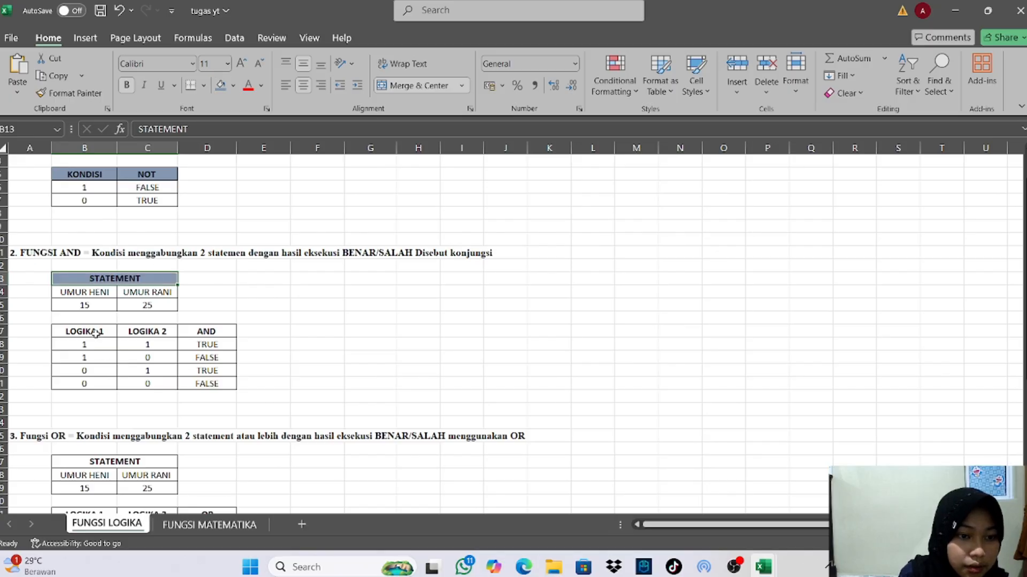
drag(95, 333, 206, 332)
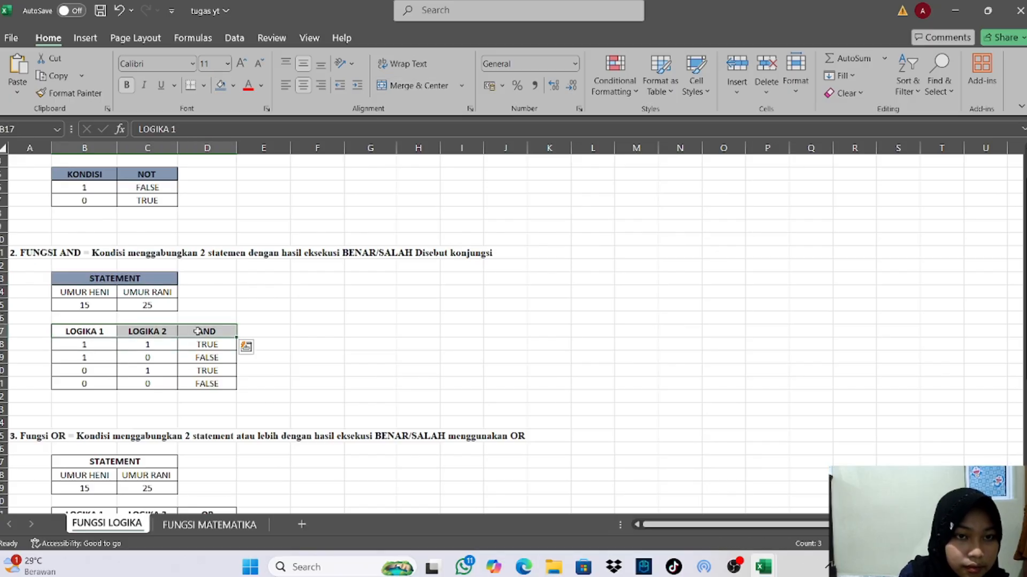
click(221, 86)
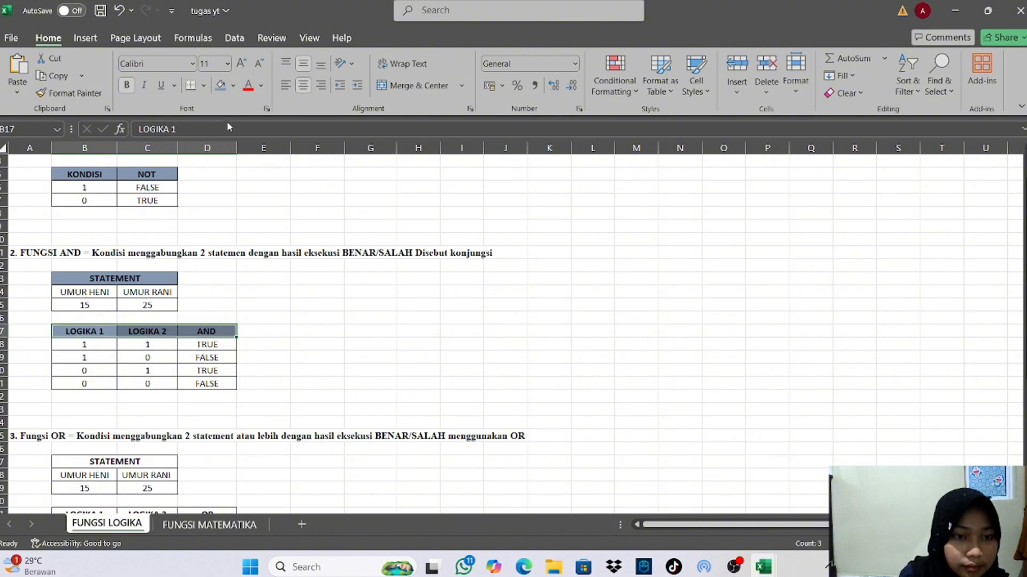
- Apply the blue-gray fill to the STATEMENT header and the LOGIKA 1, LOGIKA 2 and OR headers in the Fungsi OR section
scroll(256, 364, down, 4)
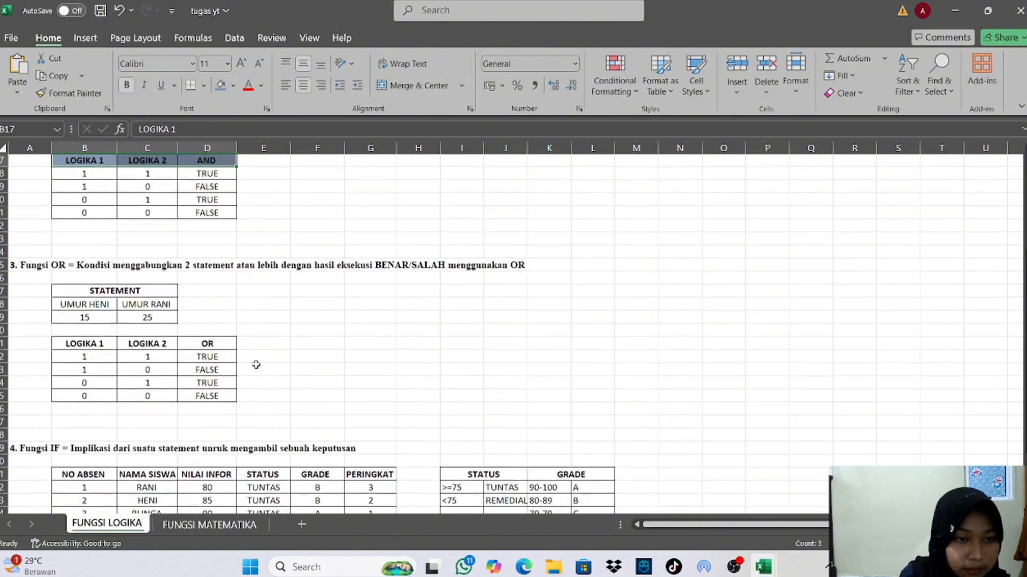
click(160, 289)
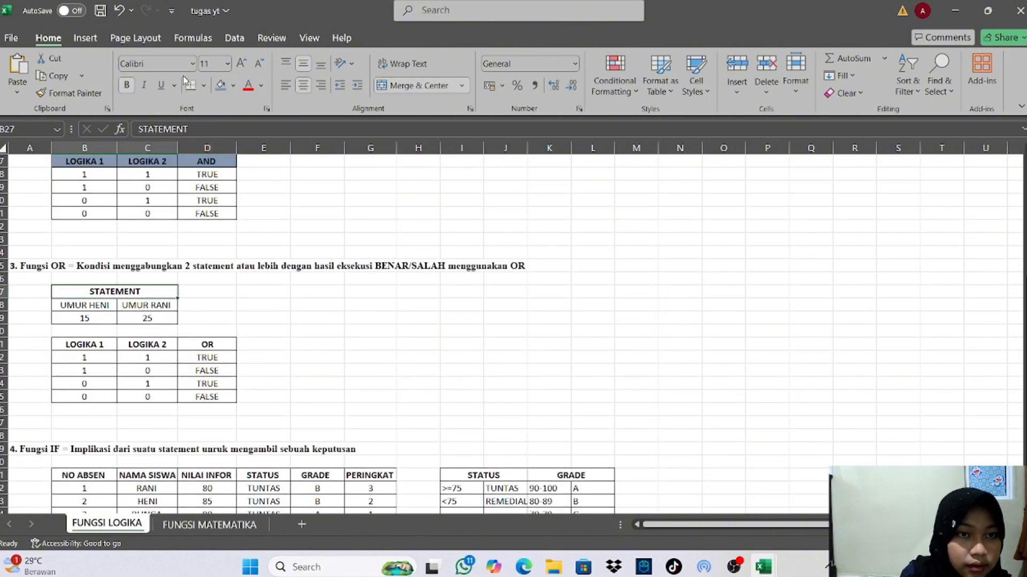
click(227, 87)
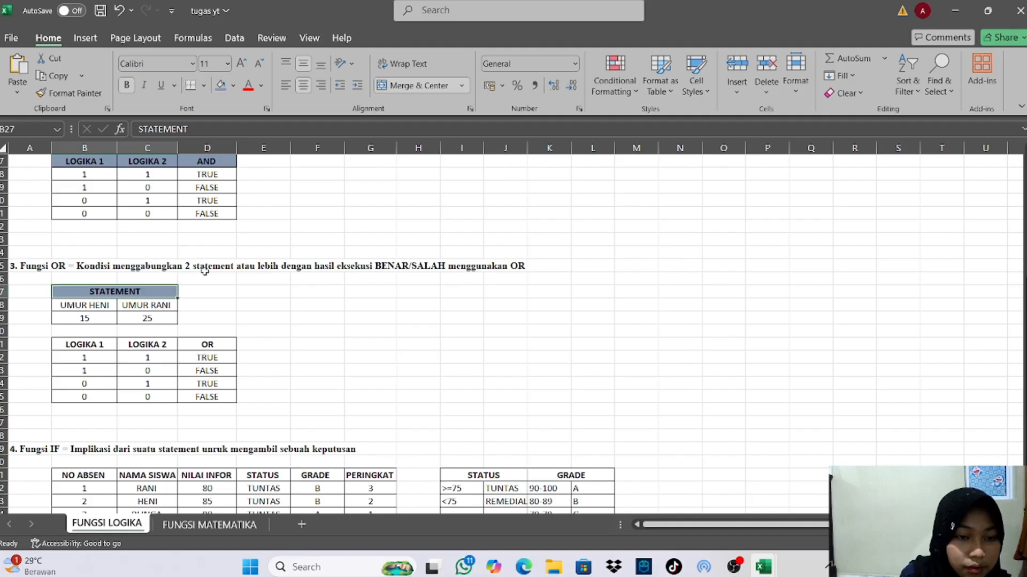
drag(106, 346, 198, 344)
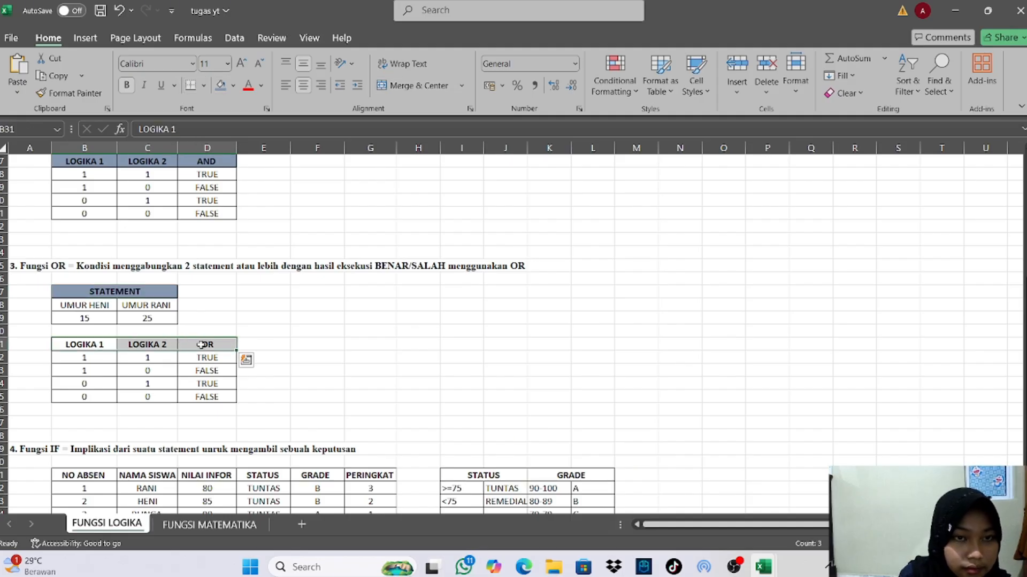
click(224, 87)
- In the Fungsi IF section, apply the blue-gray fill to headers NO ABSEN through PERINGKAT and to the reference table's STATUS and GRADE headers
scroll(227, 473, down, 2)
drag(227, 473, 137, 475)
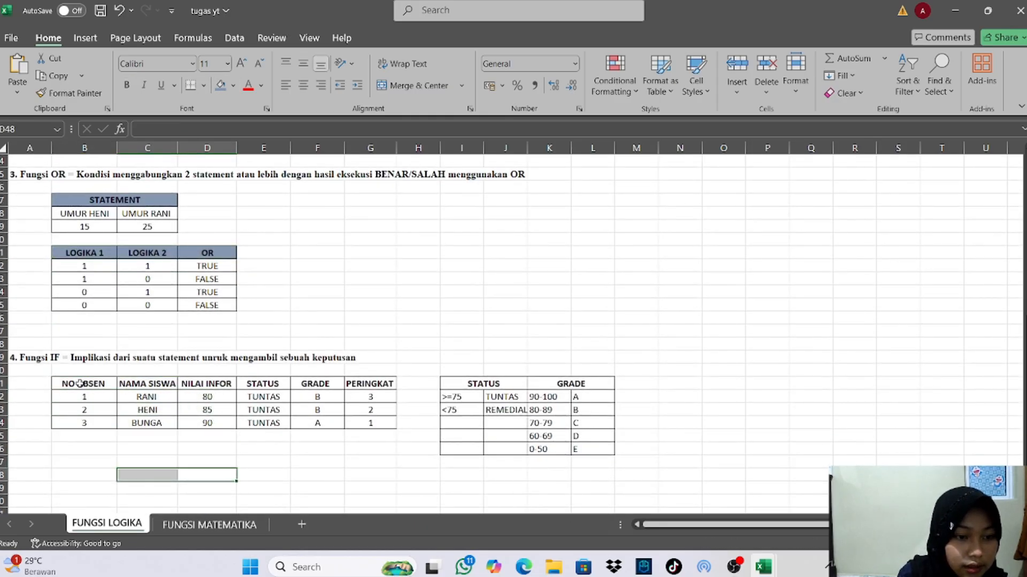
drag(80, 383, 358, 380)
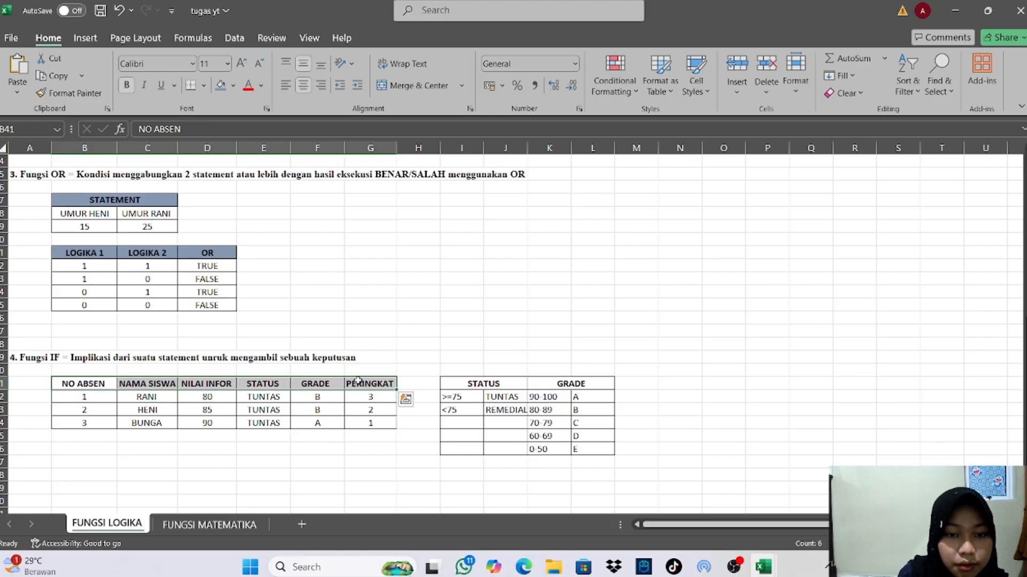
click(220, 86)
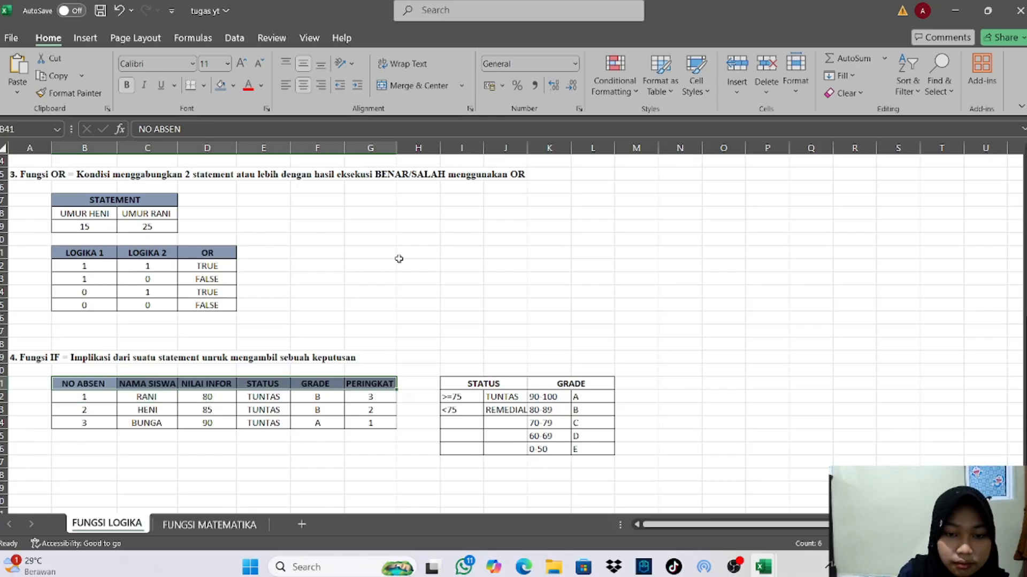
drag(489, 383, 568, 384)
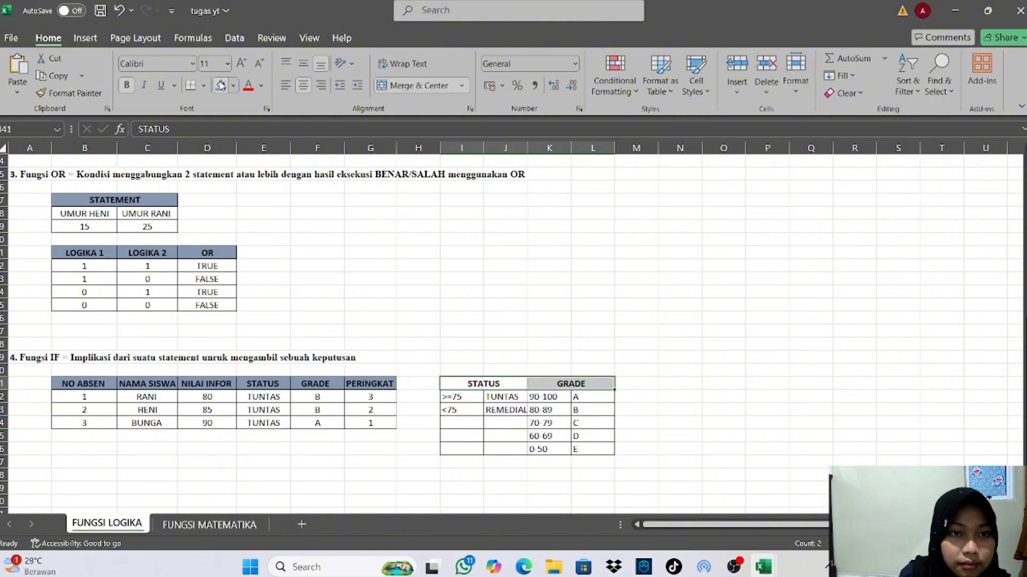
click(220, 86)
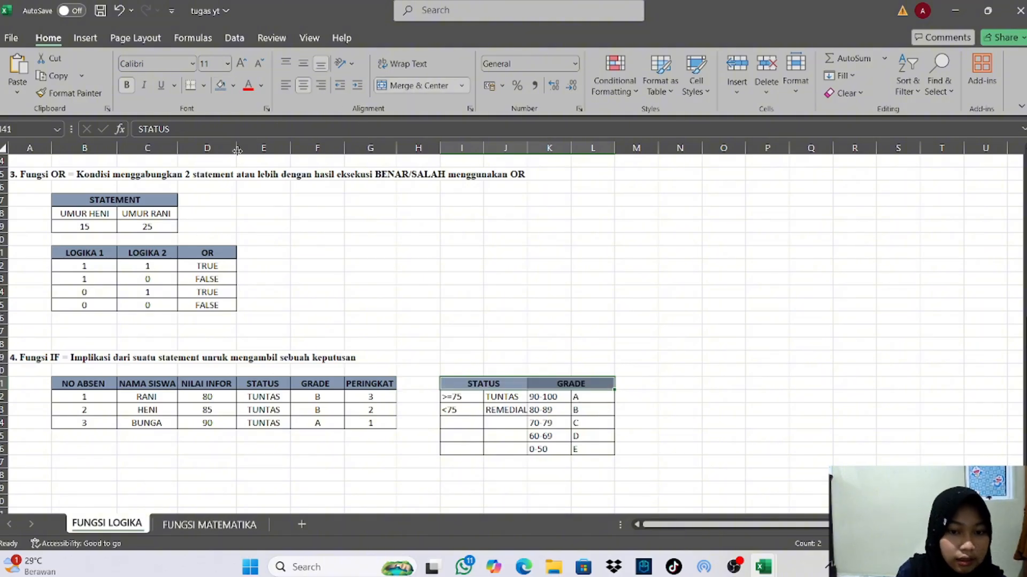
- Apply the blue-gray fill to the first student row, from NO ABSEN to PERINGKAT, in the Fungsi IF table
click(96, 396)
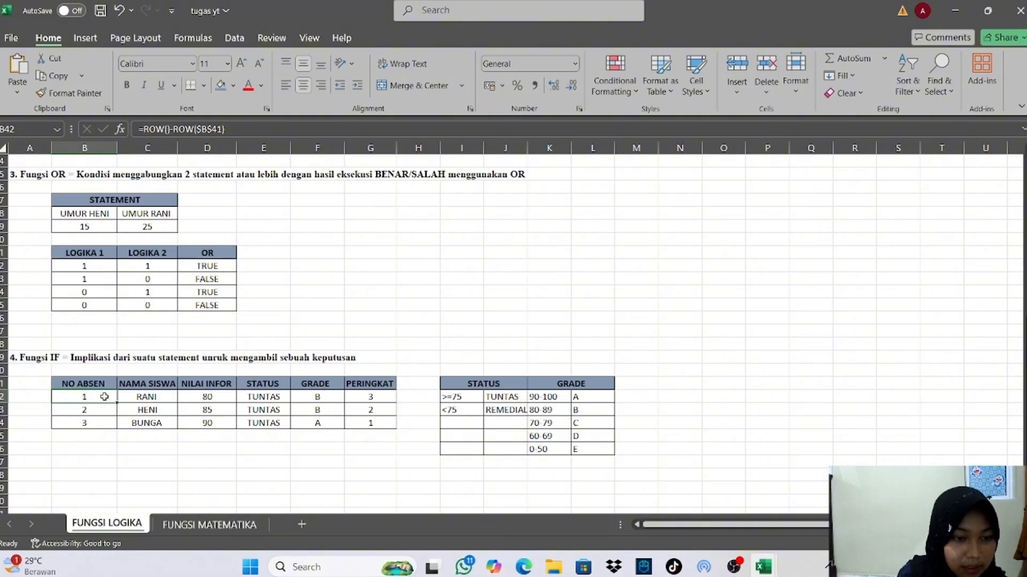
drag(103, 397, 364, 397)
click(219, 91)
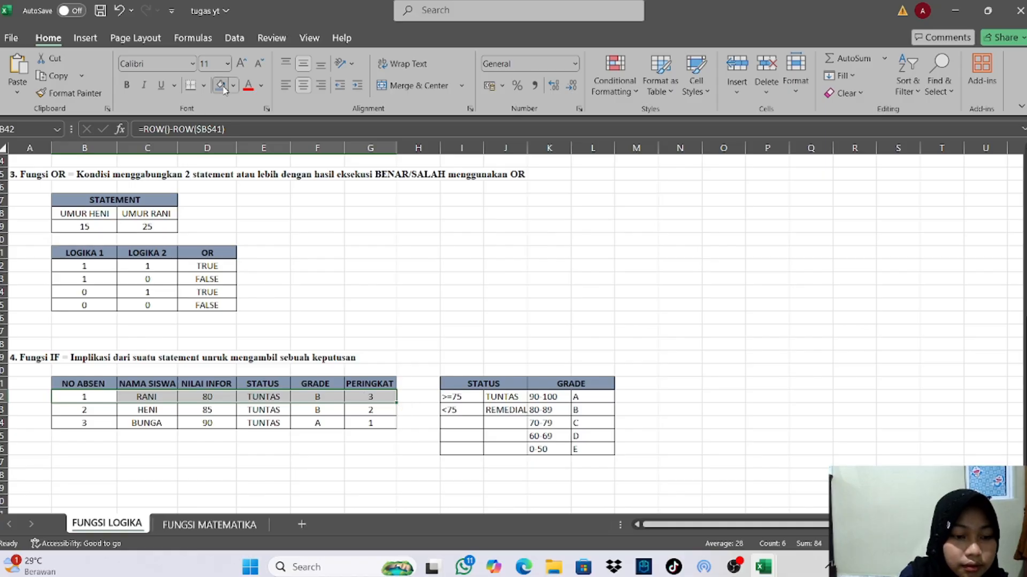
click(115, 413)
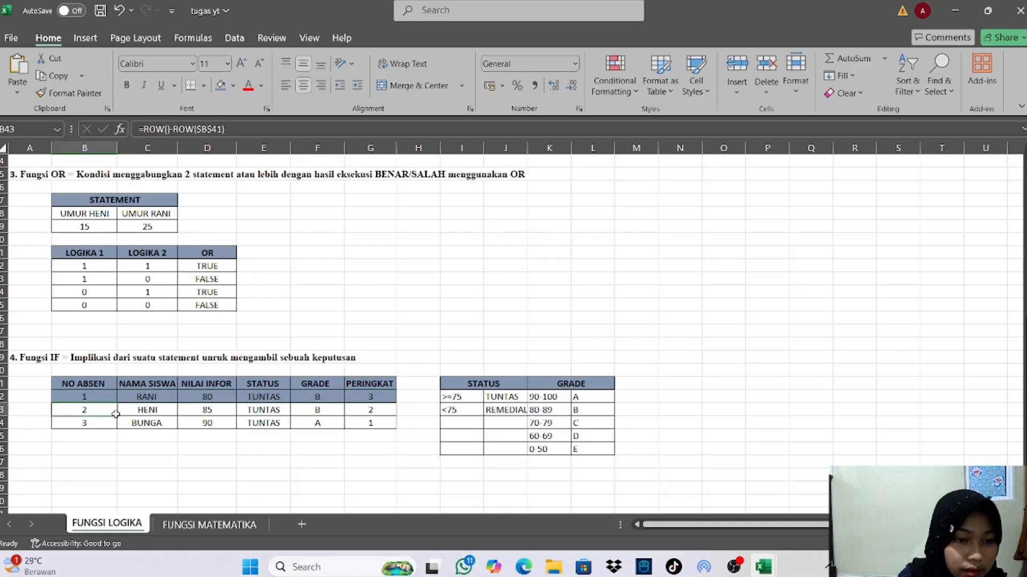
- Copy the alternating-row formatting of the first two student rows onto the third student row with Format Painter
click(93, 397)
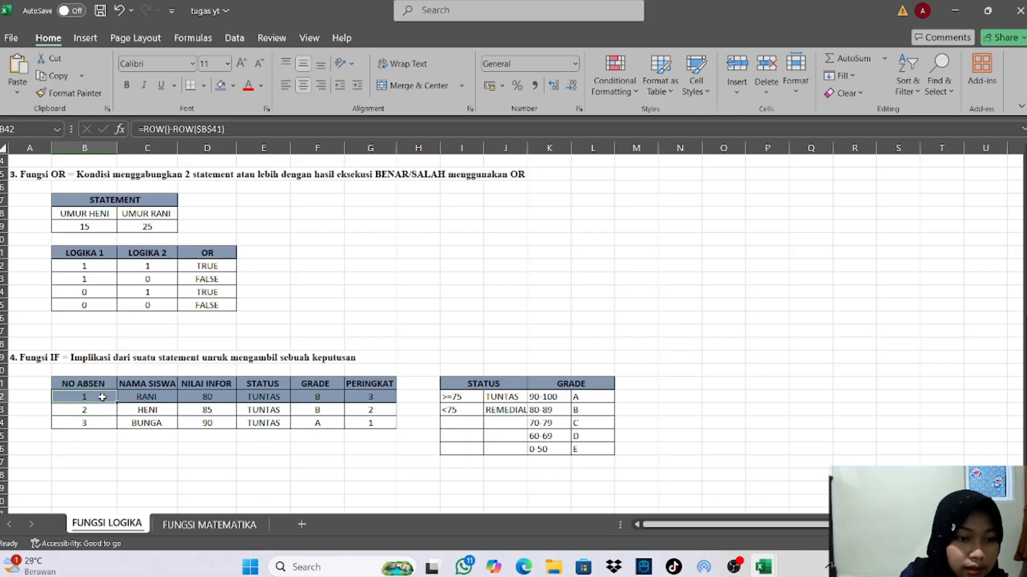
drag(116, 397, 358, 408)
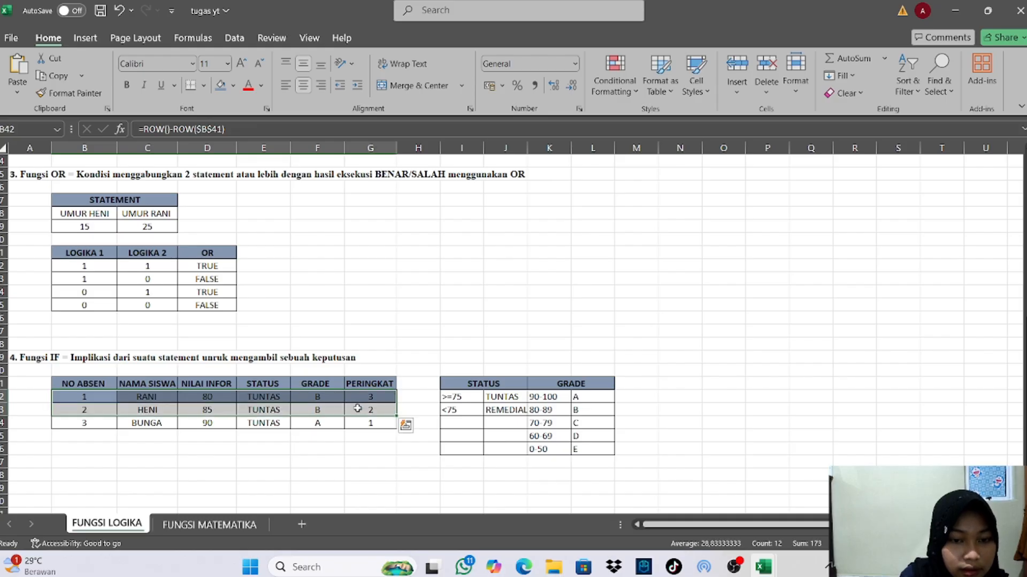
click(87, 97)
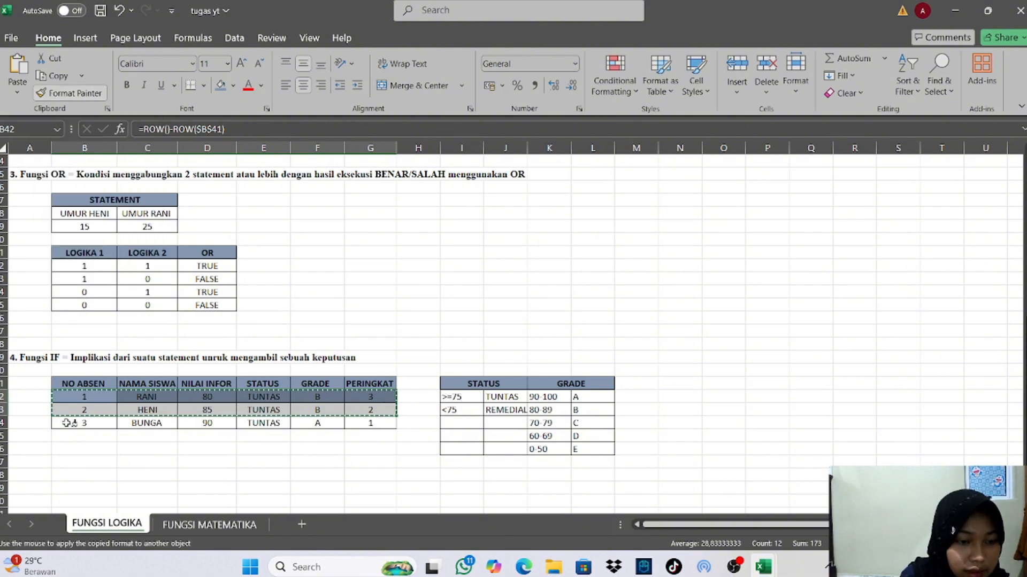
mouse_move(75, 422)
mouse_down()
mouse_move(366, 422)
mouse_move(355, 422)
mouse_up()
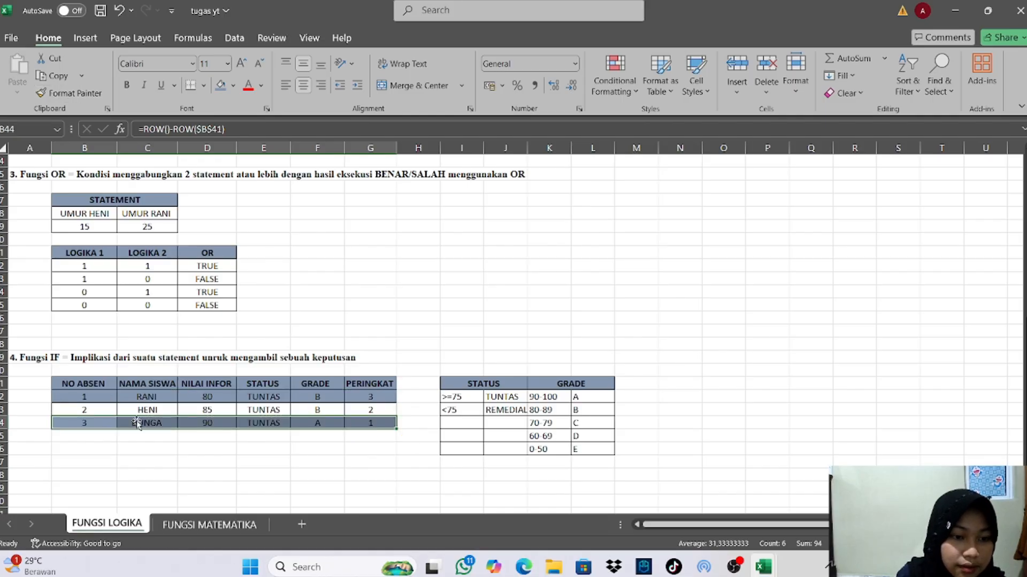
scroll(472, 354, up, 4)
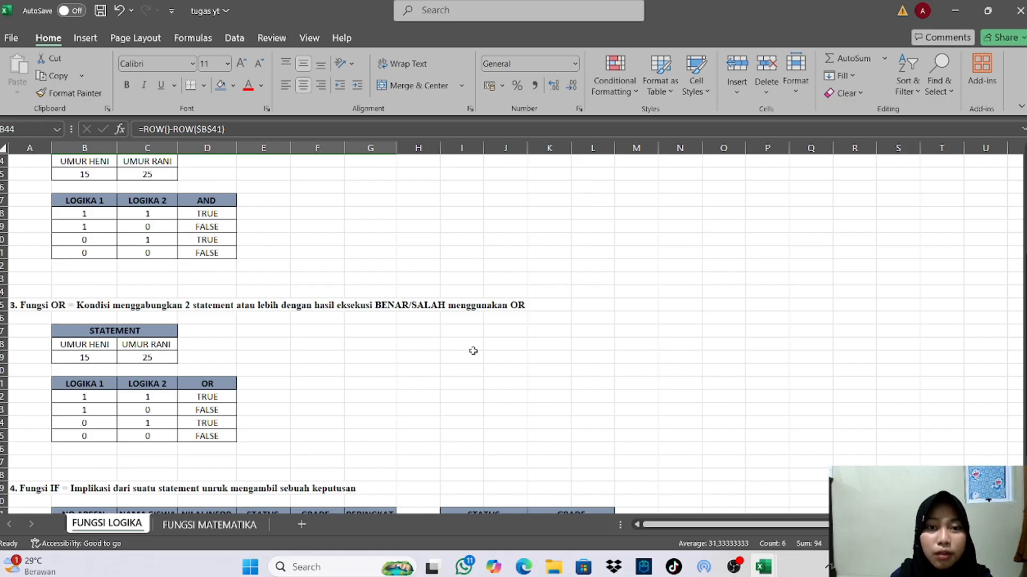
scroll(474, 351, down, 2)
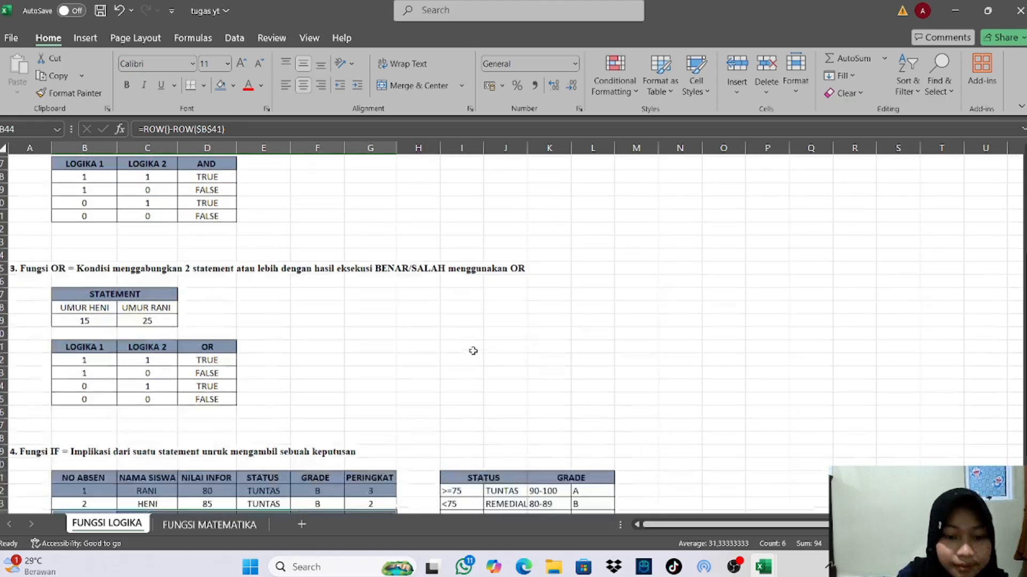